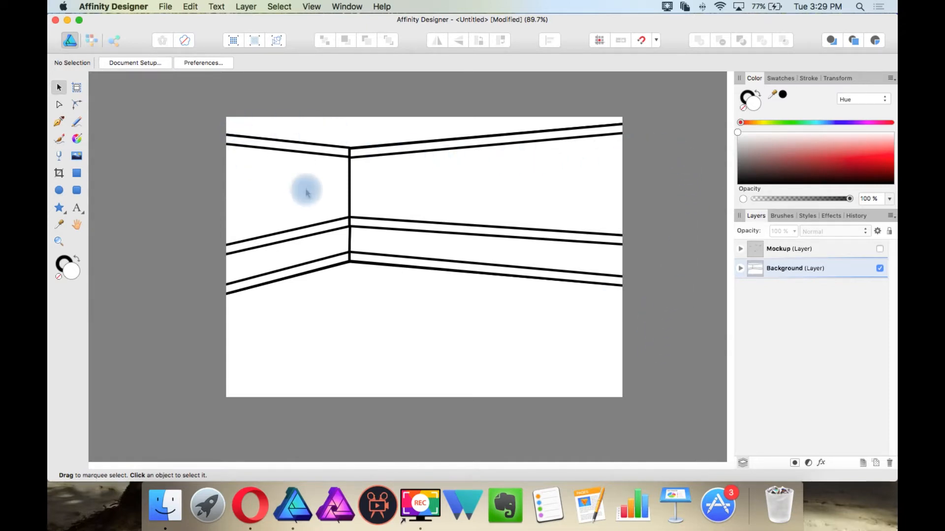
Try deleting the horizontal trim strips from both walls, and undo the deletions
{"action": "left_click", "coordinate": [601, 234]}
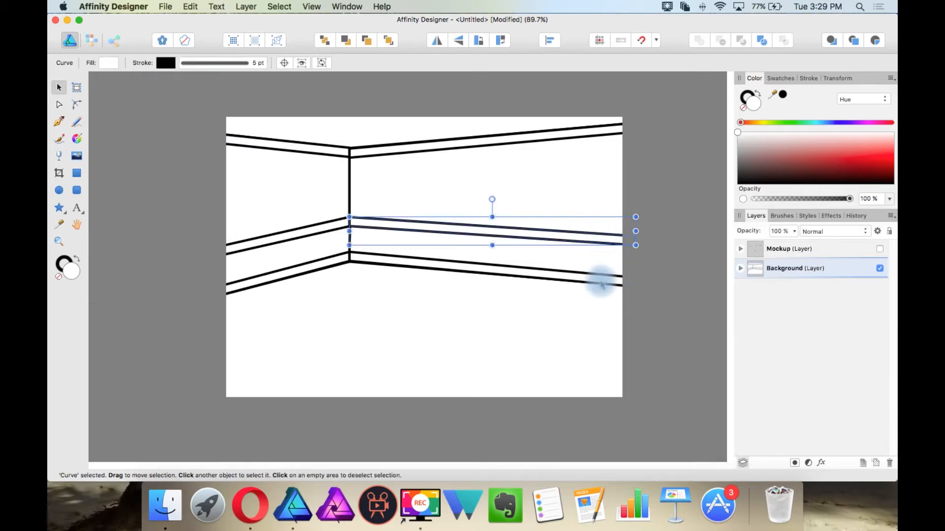
{"action": "left_click", "coordinate": [600, 277]}
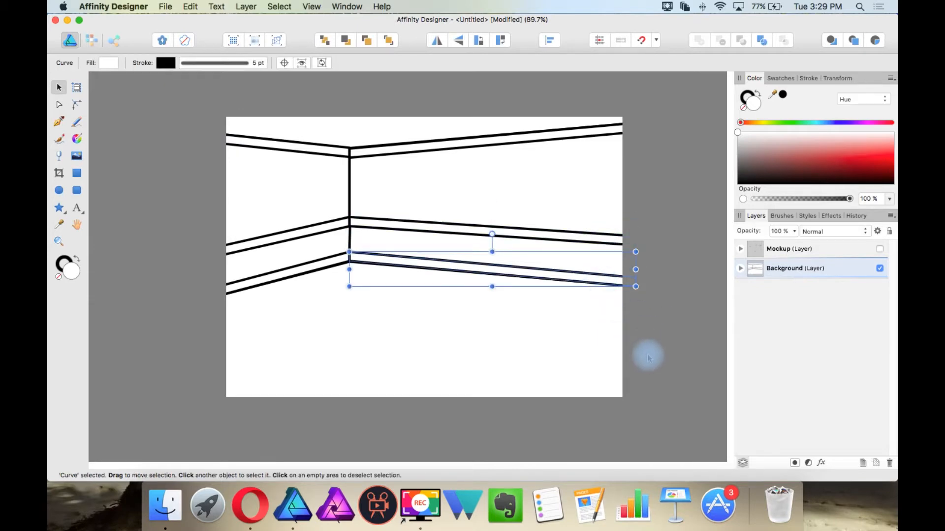
{"action": "left_click", "coordinate": [659, 368]}
{"action": "left_click_drag", "start_coordinate": [661, 368], "coordinate": [718, 86]}
{"action": "key", "text": "Delete"}
{"action": "key", "text": "Delete"}
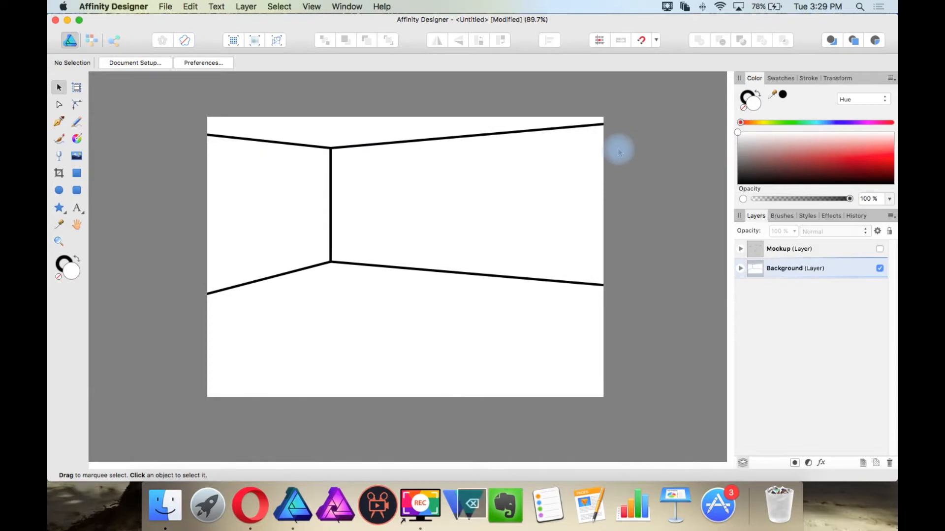
{"action": "key", "text": "super+z"}
{"action": "key", "text": "super+z"}
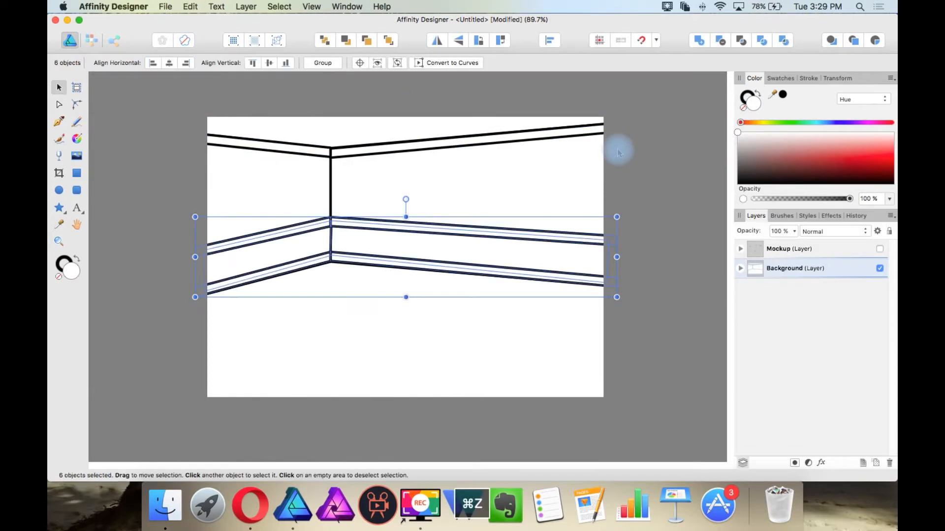
{"action": "left_click", "coordinate": [660, 161]}
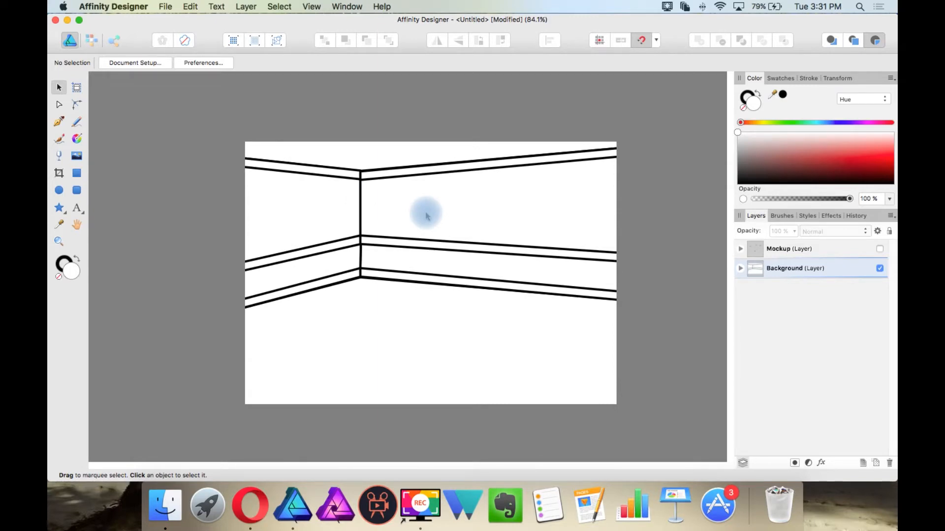
Show the Mockup layer with its Table and Chairs sketches to review the planned furniture, and hide the whole layer again
{"action": "left_click", "coordinate": [879, 249]}
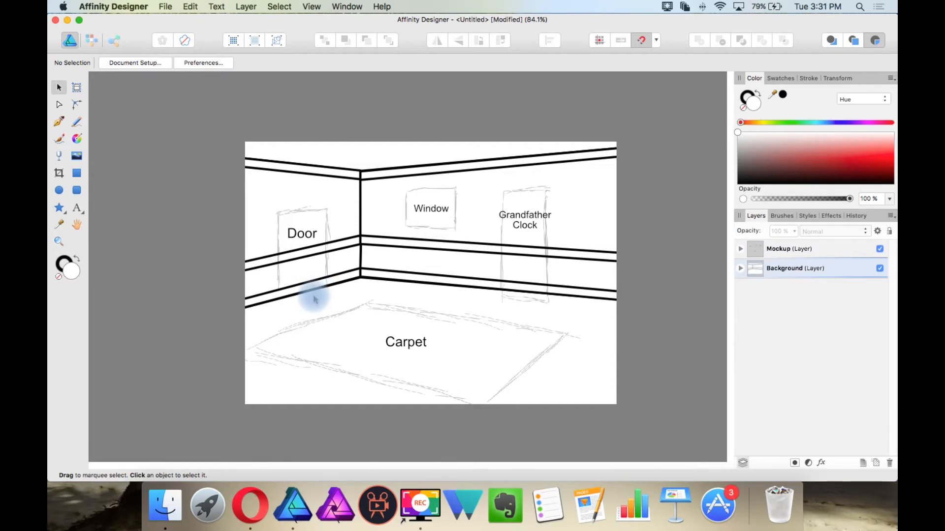
{"action": "left_click", "coordinate": [740, 249]}
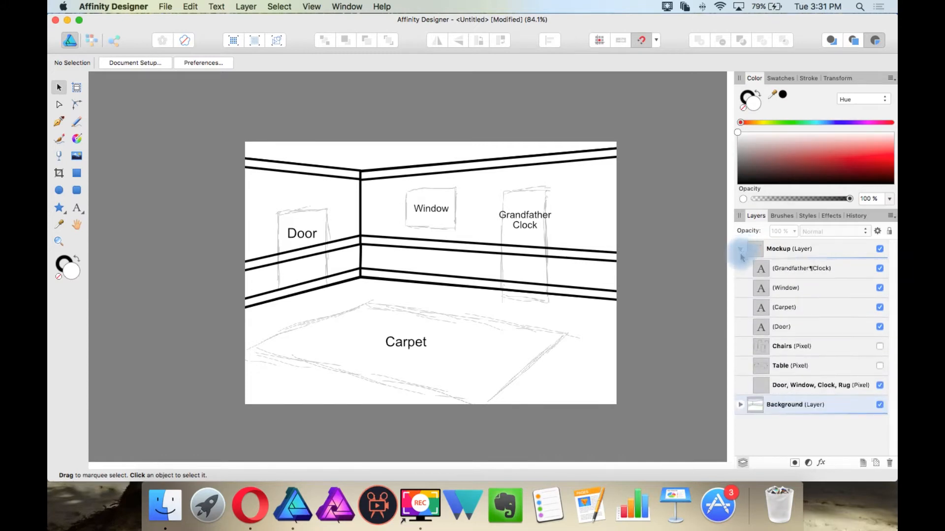
{"action": "left_click", "coordinate": [880, 366]}
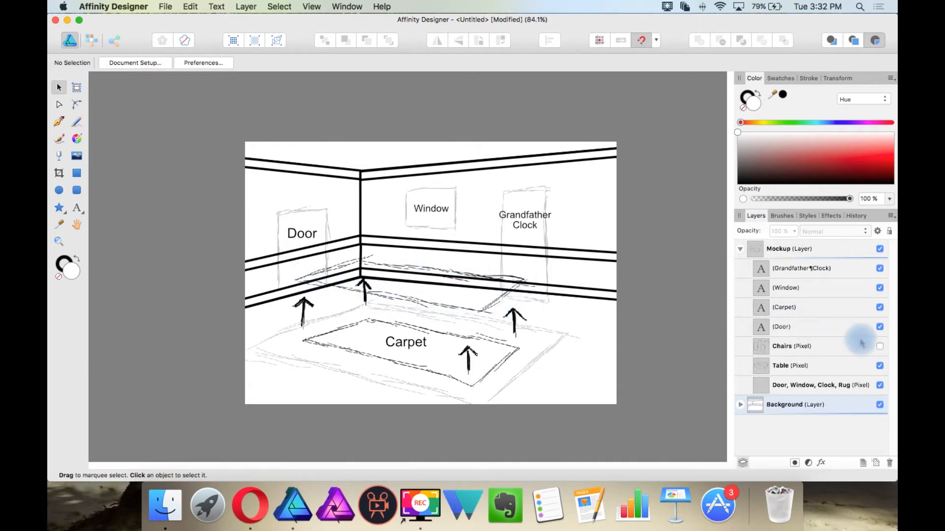
{"action": "left_click", "coordinate": [880, 346]}
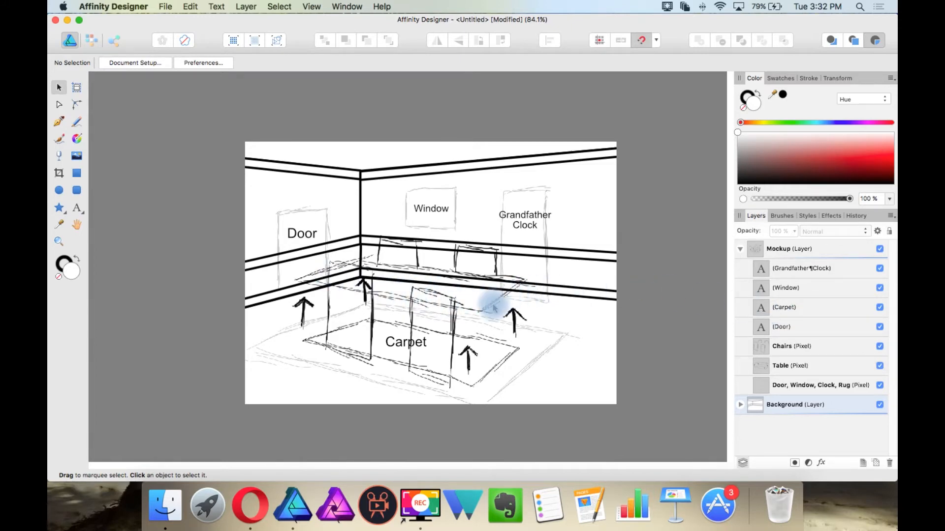
{"action": "left_click", "coordinate": [740, 249]}
{"action": "left_click", "coordinate": [880, 249]}
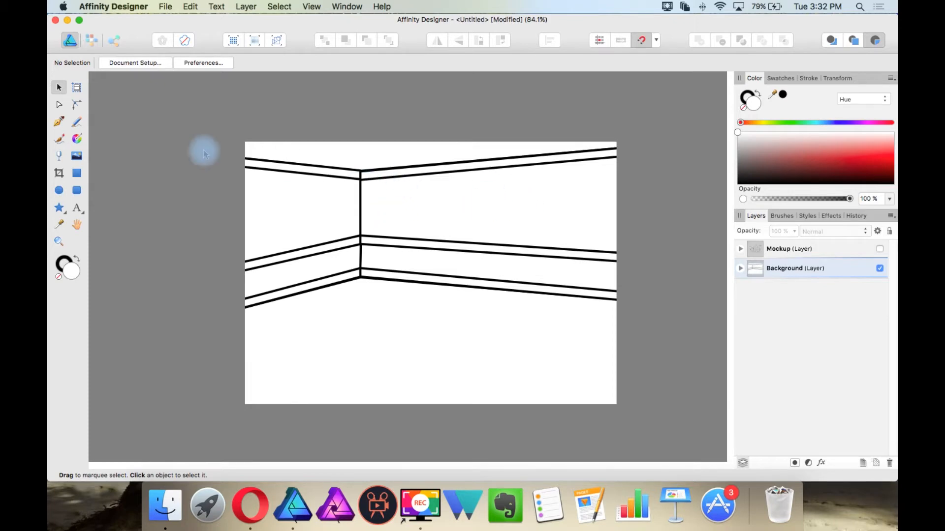
Try making a wall trim strip by drawing a thin rectangle and shearing it along the right wall's rail
{"action": "left_click", "coordinate": [77, 173]}
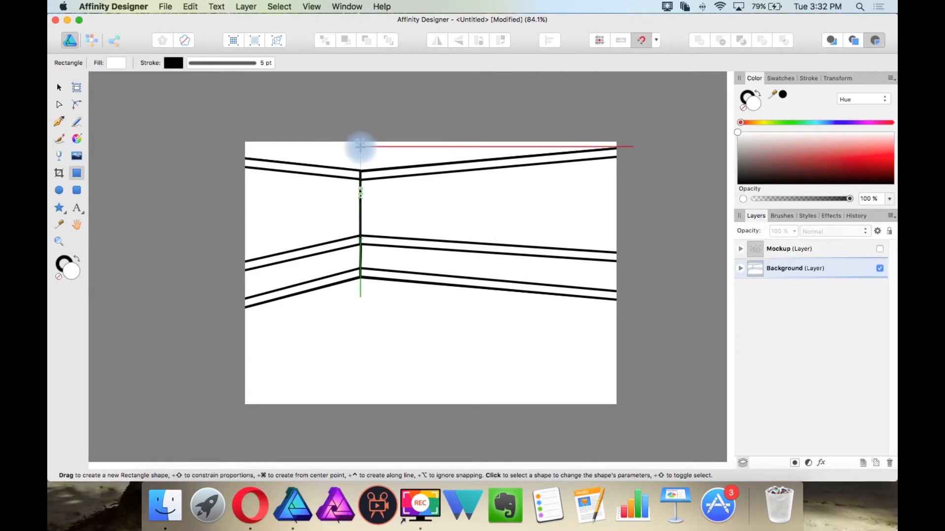
{"action": "left_click", "coordinate": [59, 87]}
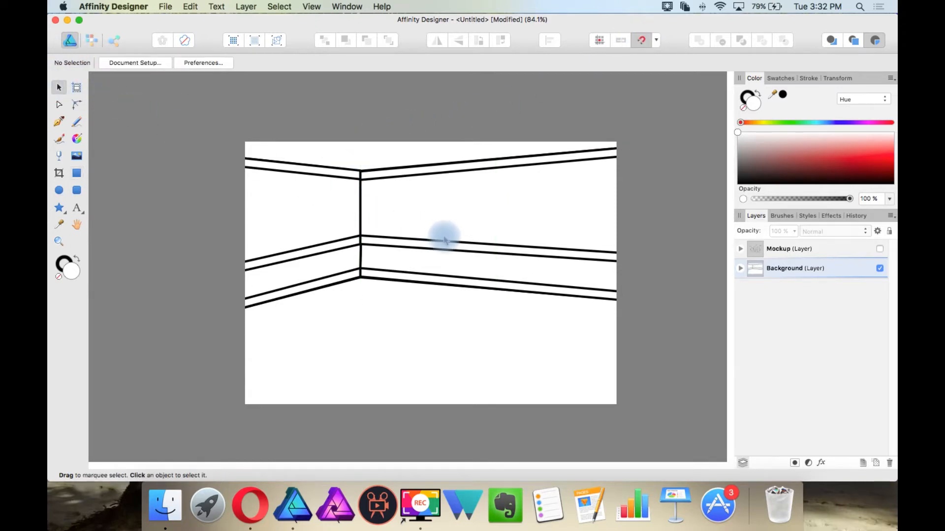
{"action": "left_click_drag", "start_coordinate": [432, 247], "coordinate": [447, 230]}
{"action": "key", "text": "super+z"}
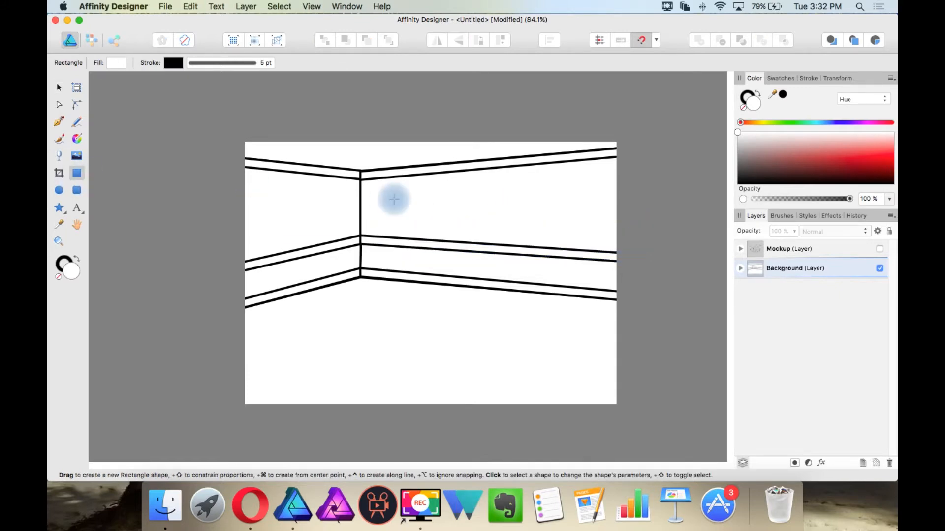
{"action": "left_click_drag", "start_coordinate": [327, 195], "coordinate": [544, 226]}
{"action": "key", "text": "v"}
{"action": "left_click_drag", "start_coordinate": [394, 212], "coordinate": [428, 256]}
{"action": "left_click_drag", "start_coordinate": [573, 277], "coordinate": [634, 264]}
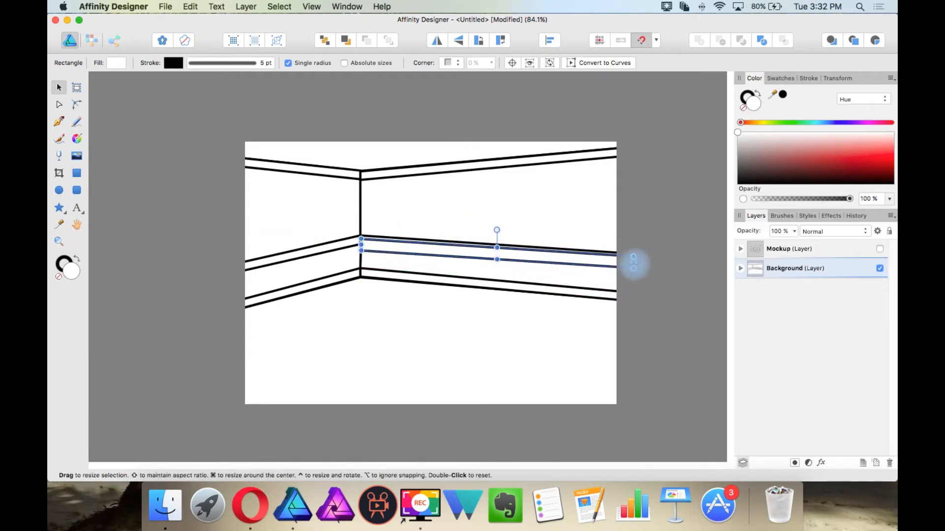
{"action": "left_click", "coordinate": [628, 266]}
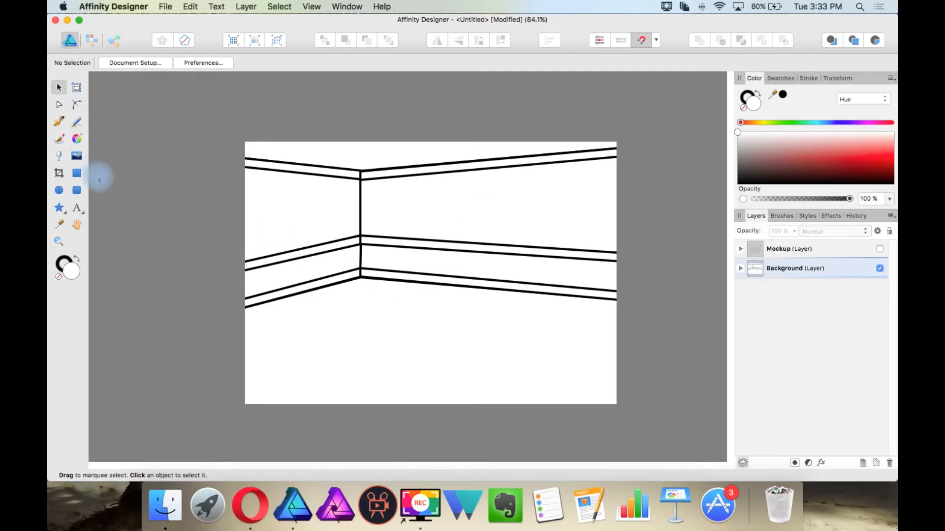
Draw a narrow vertical plank rectangle starting at the room corner and place a slightly wider duplicate directly beside it
{"action": "left_click", "coordinate": [78, 174]}
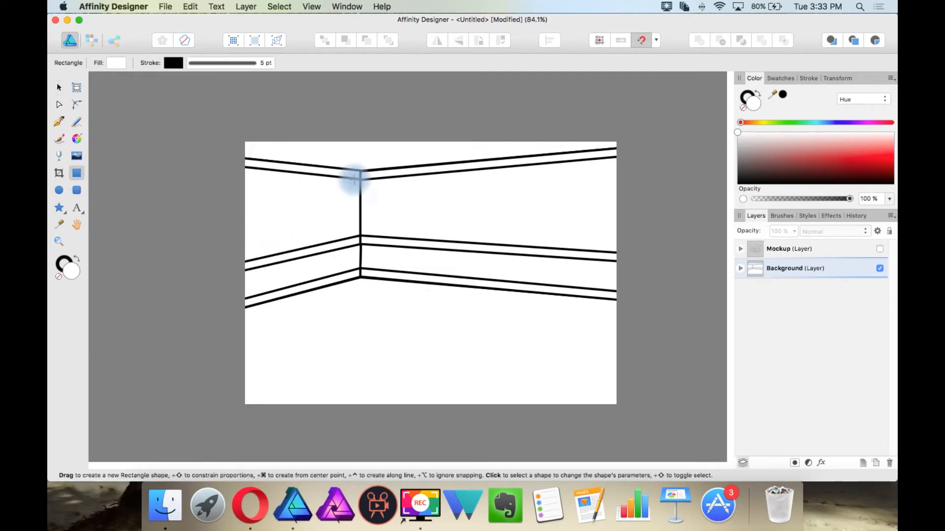
{"action": "left_click_drag", "start_coordinate": [360, 151], "coordinate": [374, 297]}
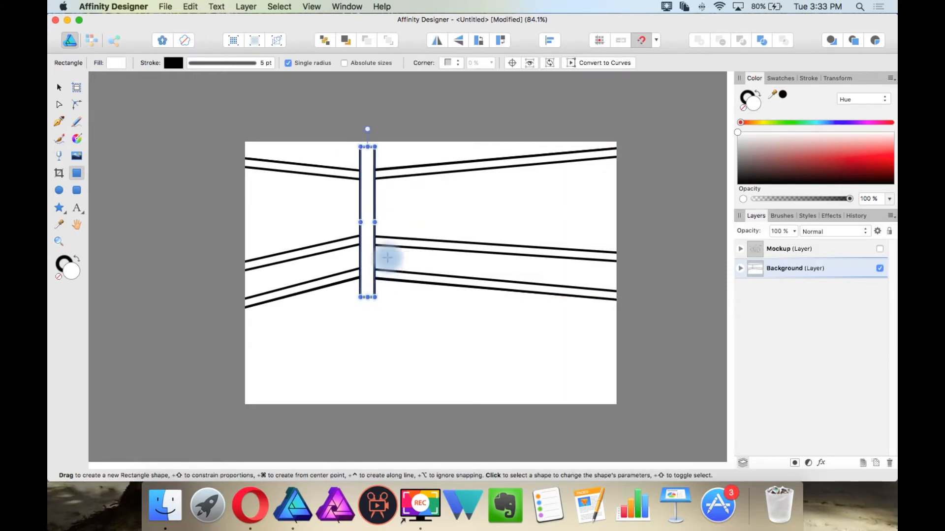
{"action": "left_click", "coordinate": [59, 89]}
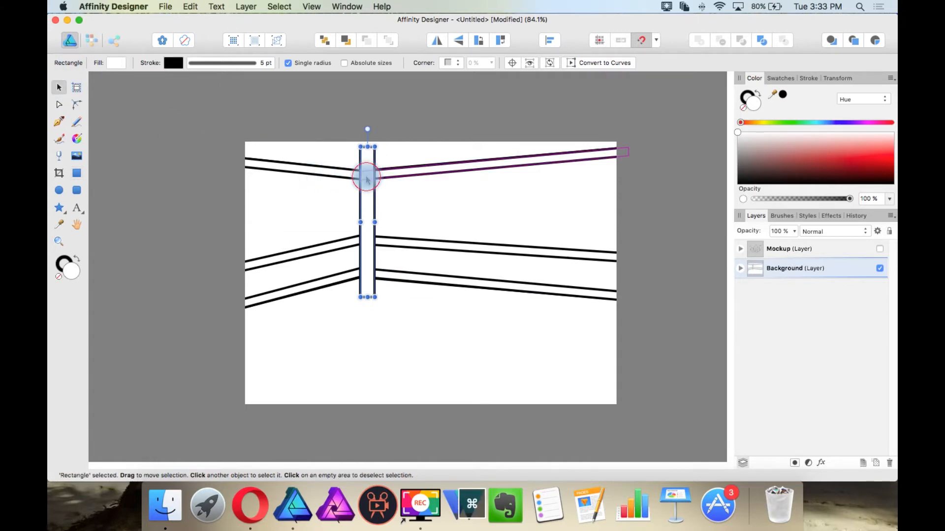
{"action": "left_click_drag", "start_coordinate": [368, 181], "coordinate": [383, 180]}
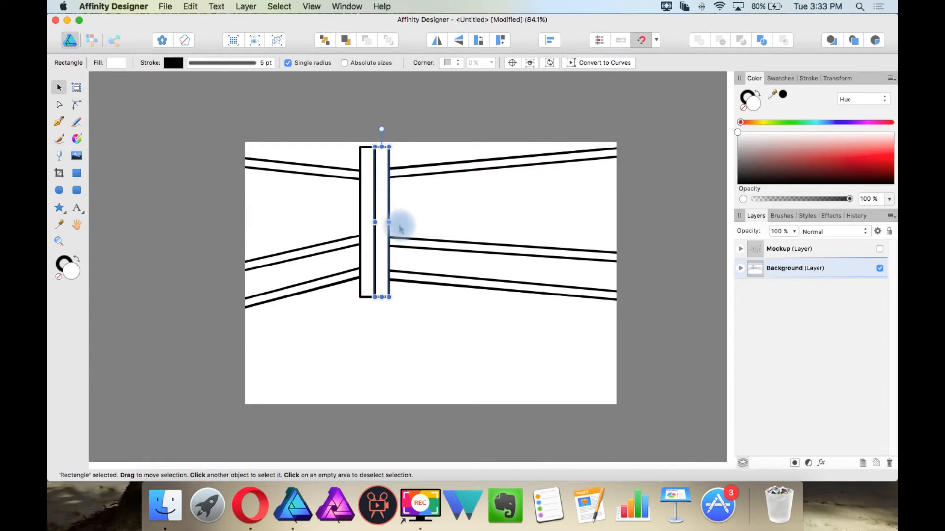
{"action": "scroll", "coordinate": [399, 229], "scroll_direction": "up", "scroll_amount": 5}
{"action": "left_click_drag", "start_coordinate": [384, 220], "coordinate": [386, 220]}
{"action": "scroll", "coordinate": [379, 207], "scroll_direction": "down", "scroll_amount": 4}
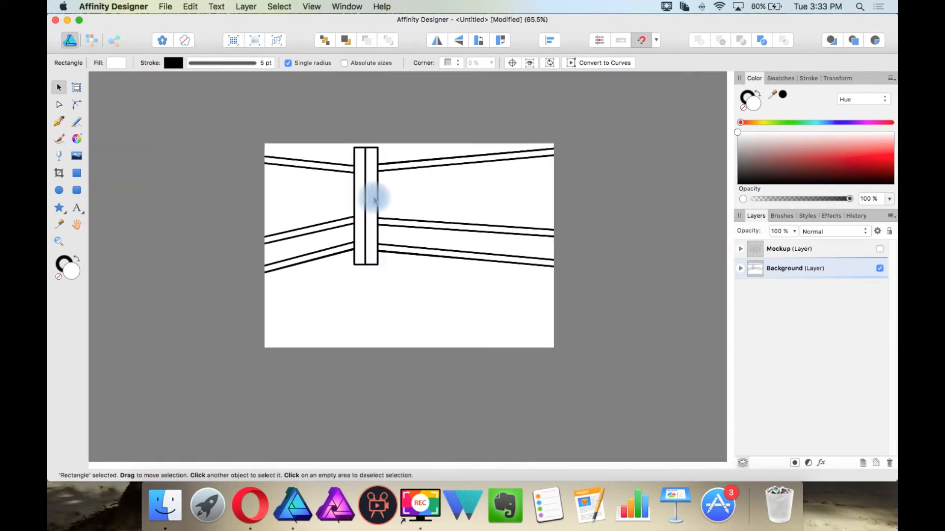
{"action": "scroll", "coordinate": [381, 189], "scroll_direction": "up", "scroll_amount": 2}
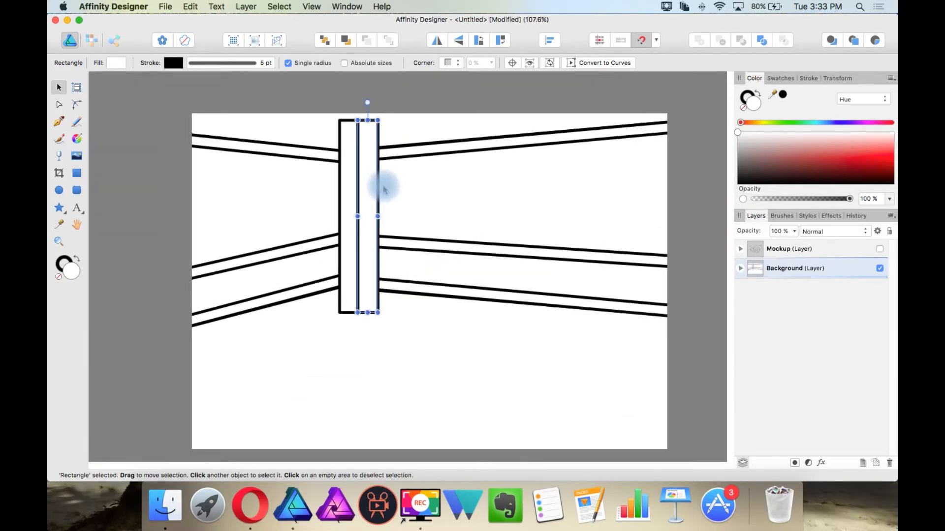
Repeat the progressively widening plank duplicate until the planks span the right wall past the page edge
{"action": "key", "text": "super+j"}
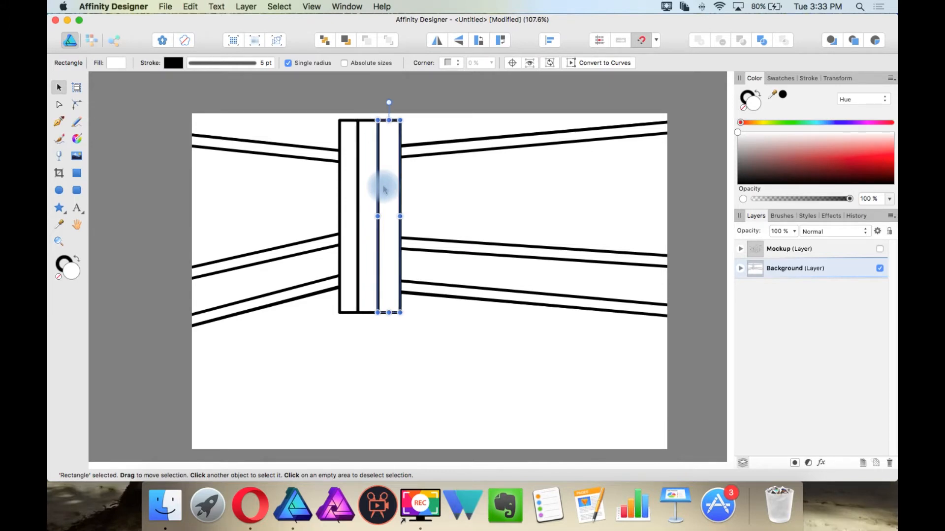
{"action": "key", "text": "super+j"}
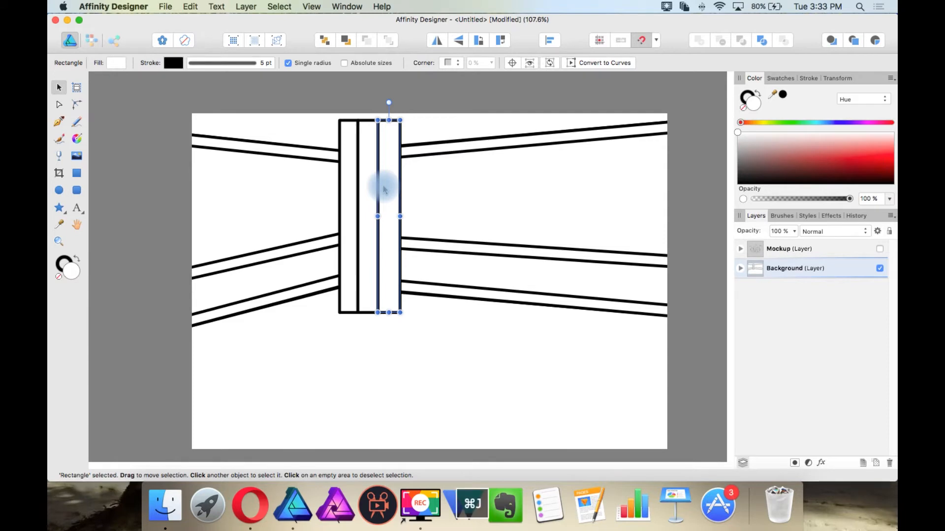
{"action": "key", "text": "super+j"}
{"action": "key", "text": "super+j"}
{"action": "key", "text": "super+j"}
{"action": "key", "text": "super+j"}
{"action": "key", "text": "super+j"}
{"action": "key", "text": "super+j"}
{"action": "key", "text": "super+j"}
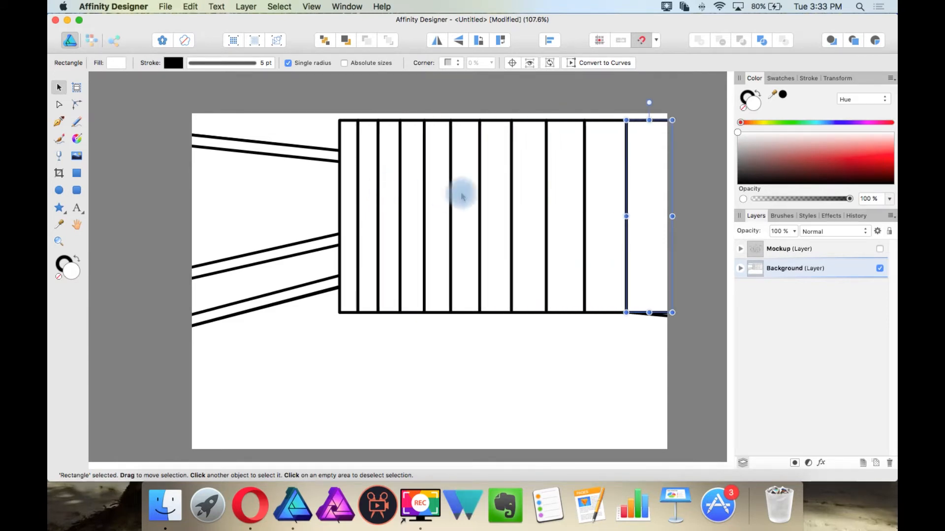
Cut all the wall planks and paste them inside the right wall curve so they are clipped to it
{"action": "left_click", "coordinate": [595, 179], "text": "shift"}
{"action": "left_click", "coordinate": [563, 181], "text": "shift"}
{"action": "left_click", "coordinate": [527, 179], "text": "shift"}
{"action": "left_click", "coordinate": [498, 170], "text": "shift"}
{"action": "left_click", "coordinate": [465, 171], "text": "shift"}
{"action": "left_click", "coordinate": [400, 170], "text": "shift"}
{"action": "left_click", "coordinate": [377, 170], "text": "shift"}
{"action": "left_click", "coordinate": [358, 170], "text": "shift"}
{"action": "left_click", "coordinate": [340, 169], "text": "shift"}
{"action": "key", "text": "super+x"}
{"action": "left_click", "coordinate": [421, 192]}
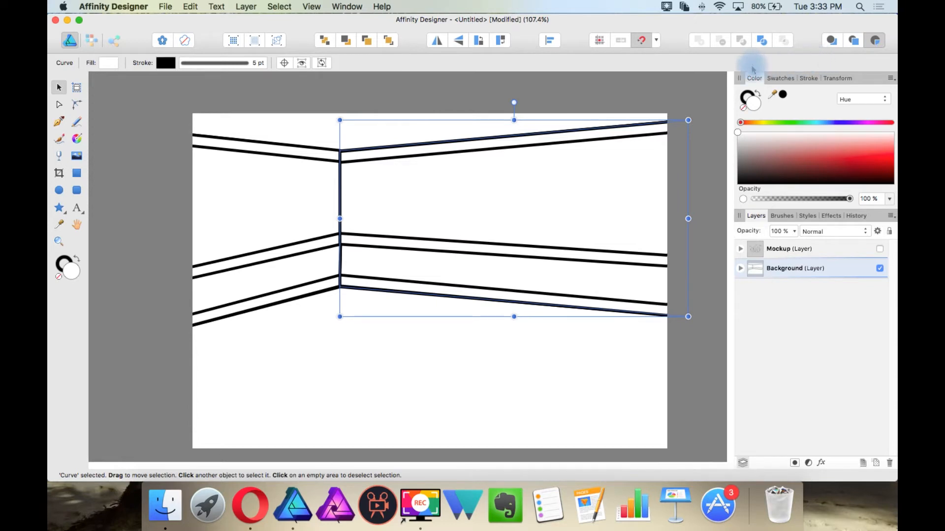
{"action": "key", "text": "super+v"}
{"action": "scroll", "coordinate": [441, 128], "scroll_direction": "down", "scroll_amount": 5}
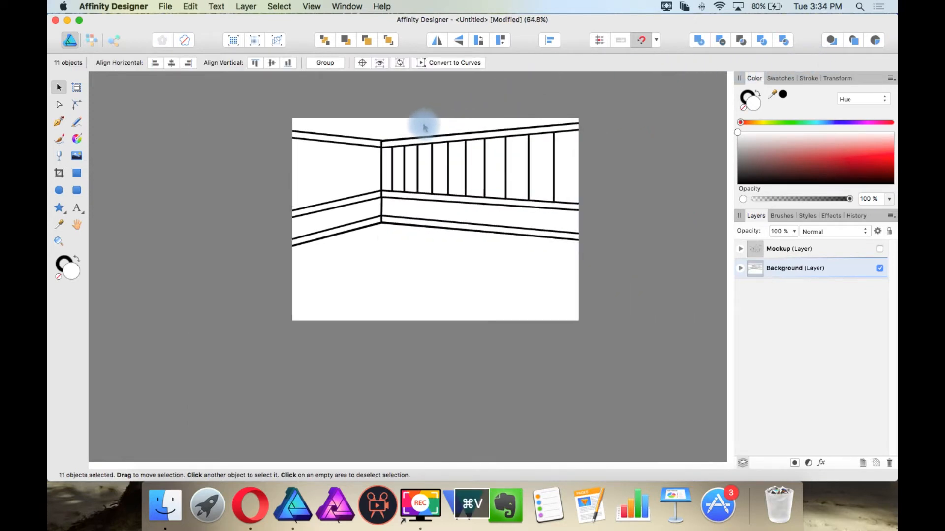
Paste the planks inside the left wall curve, flip them horizontally and move them across to meet the room corner
{"action": "scroll", "coordinate": [409, 126], "scroll_direction": "up", "scroll_amount": 3}
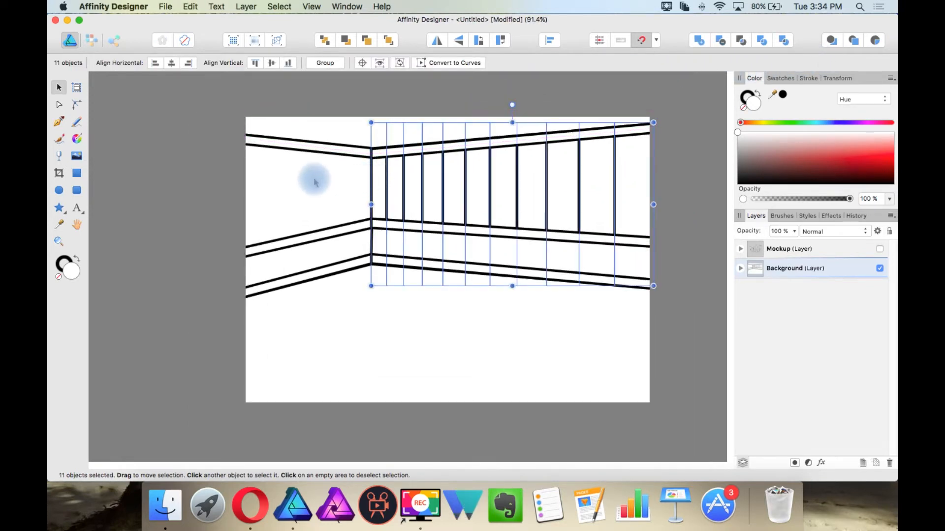
{"action": "left_click", "coordinate": [314, 180]}
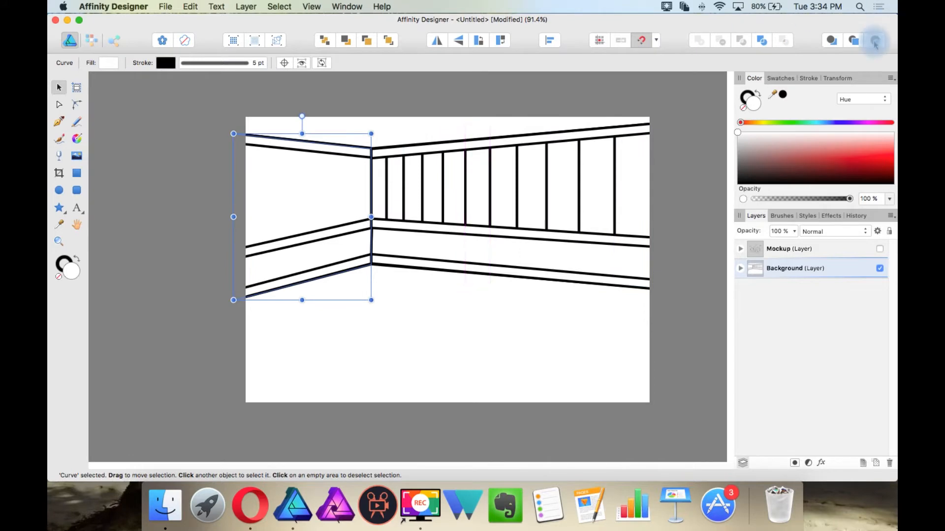
{"action": "key", "text": "super+v"}
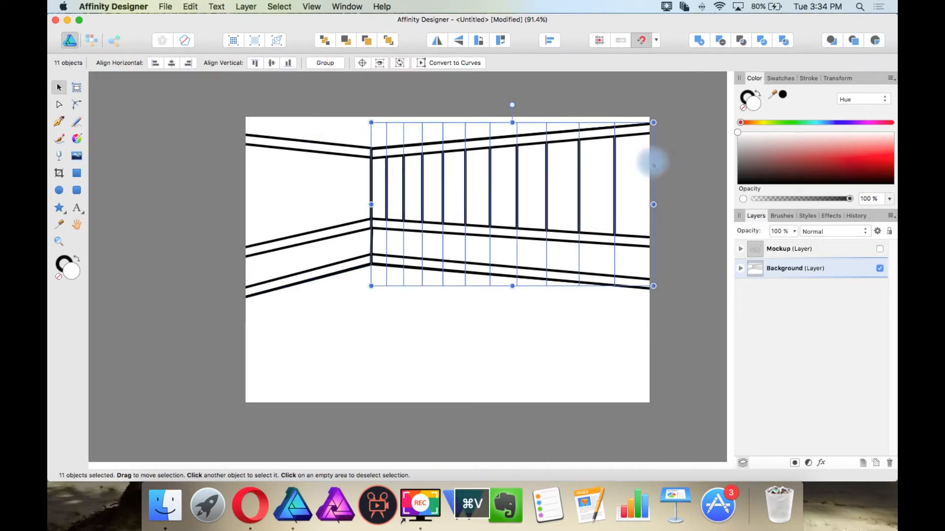
{"action": "left_click", "coordinate": [436, 40]}
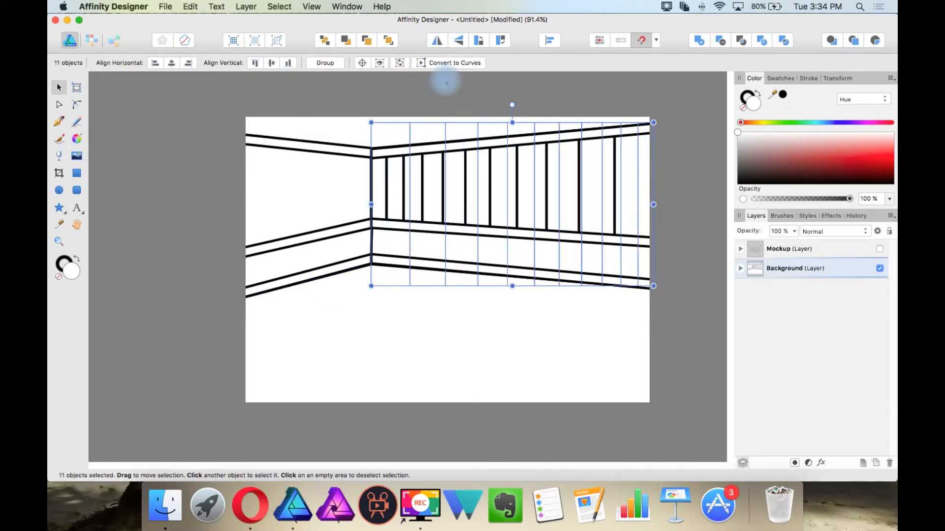
{"action": "left_click_drag", "start_coordinate": [608, 197], "coordinate": [326, 188]}
{"action": "scroll", "coordinate": [325, 189], "scroll_direction": "down", "scroll_amount": 2}
{"action": "left_click", "coordinate": [529, 133]}
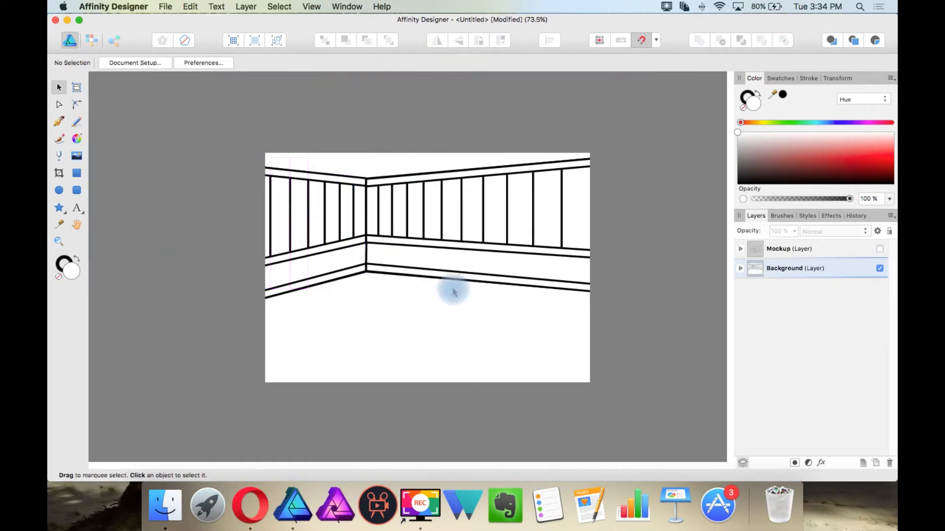
Draw a rectangle about 100 x 126 mm and shear it into a long diagonal floorboard along the back of the floor
{"action": "left_click", "coordinate": [73, 174]}
{"action": "mouse_move", "coordinate": [308, 238]}
{"action": "left_mouse_down"}
{"action": "mouse_move", "coordinate": [339, 344]}
{"action": "mouse_move", "coordinate": [429, 423]}
{"action": "mouse_move", "coordinate": [401, 376]}
{"action": "mouse_move", "coordinate": [417, 376]}
{"action": "left_mouse_up"}
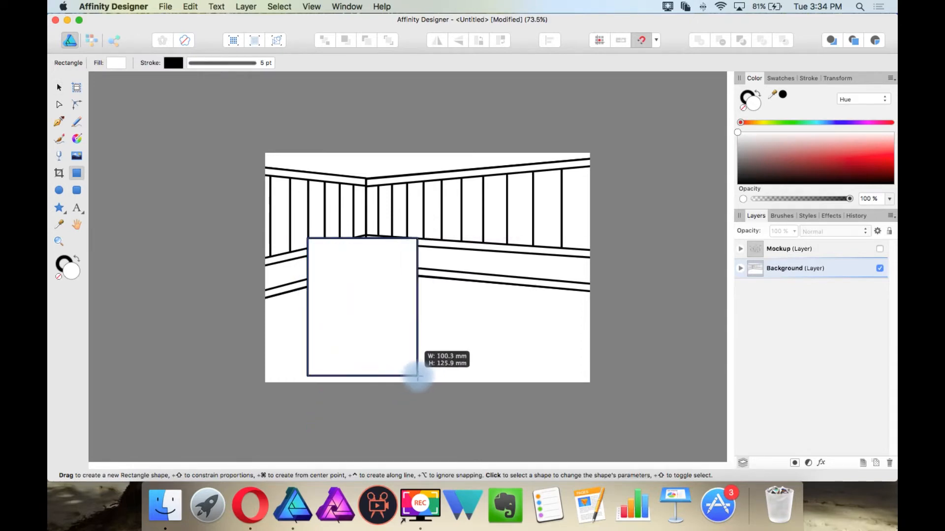
{"action": "left_click_drag", "start_coordinate": [363, 225], "coordinate": [655, 256]}
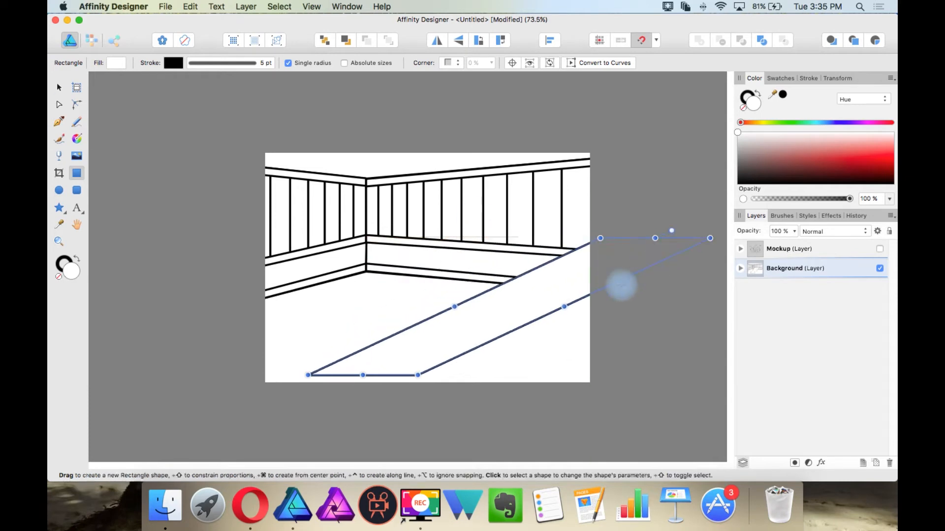
{"action": "key", "text": "v"}
{"action": "left_click_drag", "start_coordinate": [555, 281], "coordinate": [372, 296]}
{"action": "left_click_drag", "start_coordinate": [475, 246], "coordinate": [550, 268]}
{"action": "left_click_drag", "start_coordinate": [393, 317], "coordinate": [337, 303]}
{"action": "left_click_drag", "start_coordinate": [485, 232], "coordinate": [618, 246]}
{"action": "left_click_drag", "start_coordinate": [408, 300], "coordinate": [335, 294]}
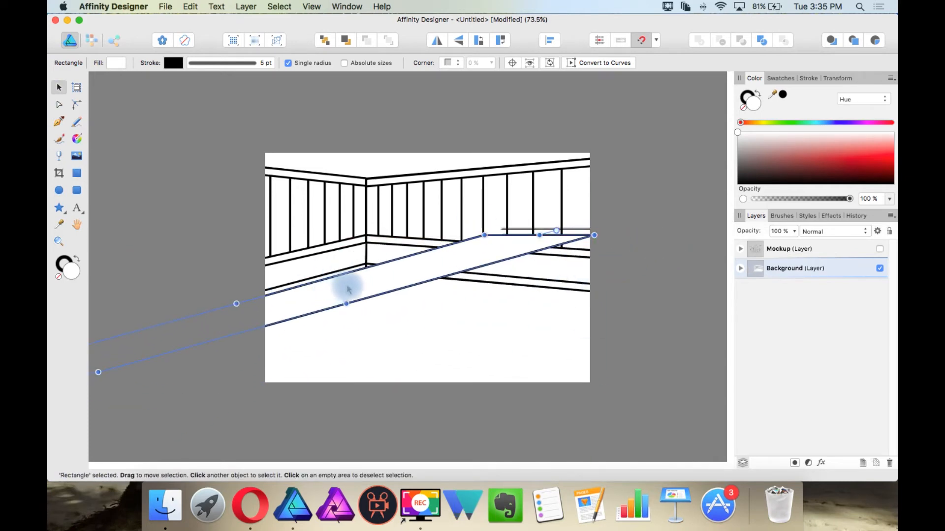
Duplicate the slanted floorboard alongside itself and repeat the duplicate until the boards cover the whole floor
{"action": "left_click_drag", "start_coordinate": [350, 290], "coordinate": [395, 306]}
{"action": "key", "text": "super+j"}
{"action": "key", "text": "super+j"}
{"action": "key", "text": "super+j"}
{"action": "key", "text": "super+j"}
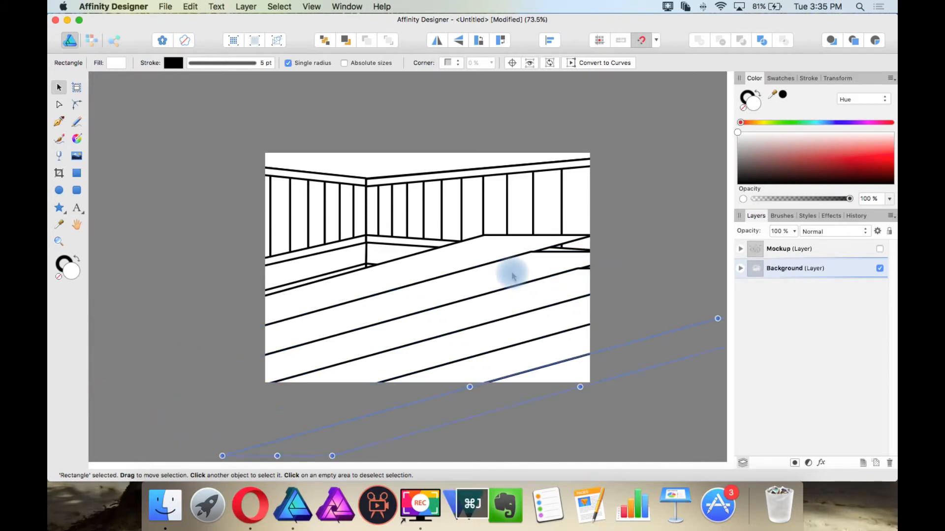
Cut all the slanted floorboards and paste them inside the floor curve so they are clipped to it
{"action": "left_click", "coordinate": [535, 345], "text": "shift"}
{"action": "left_click", "coordinate": [516, 325], "text": "shift"}
{"action": "left_click", "coordinate": [497, 297], "text": "shift"}
{"action": "left_click", "coordinate": [489, 274], "text": "shift"}
{"action": "left_click", "coordinate": [480, 250], "text": "shift"}
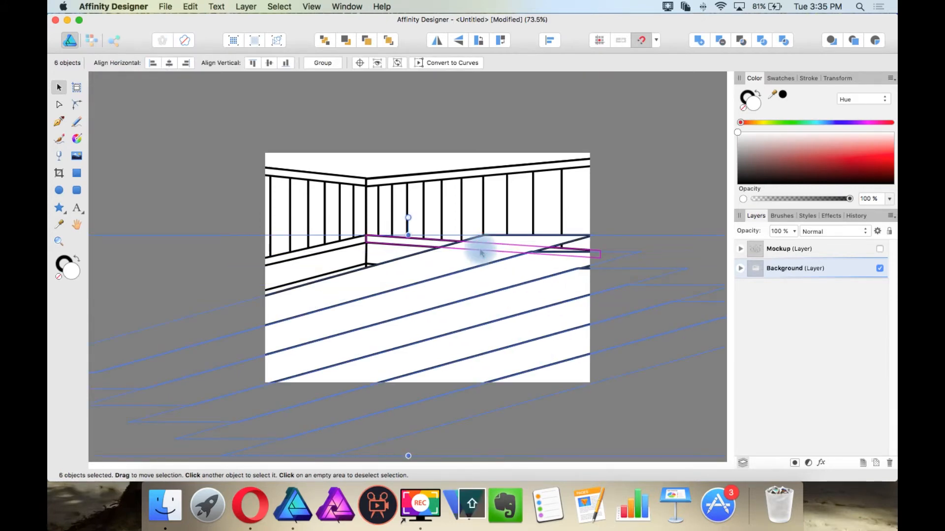
{"action": "key", "text": "super+x"}
{"action": "left_click", "coordinate": [423, 313]}
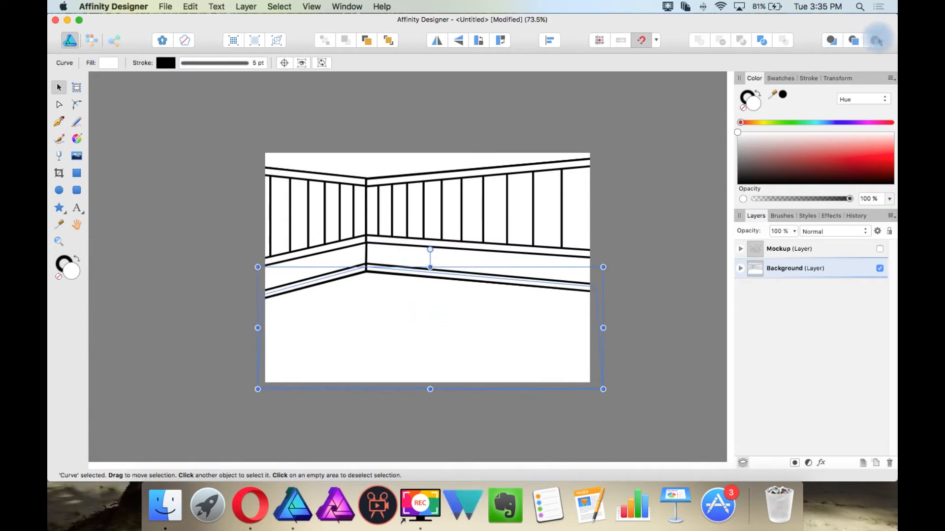
{"action": "key", "text": "super+v"}
{"action": "scroll", "coordinate": [585, 112], "scroll_direction": "down", "scroll_amount": 3}
{"action": "left_click", "coordinate": [628, 110]}
{"action": "scroll", "coordinate": [595, 116], "scroll_direction": "down", "scroll_amount": 1}
{"action": "scroll", "coordinate": [590, 118], "scroll_direction": "up", "scroll_amount": 4}
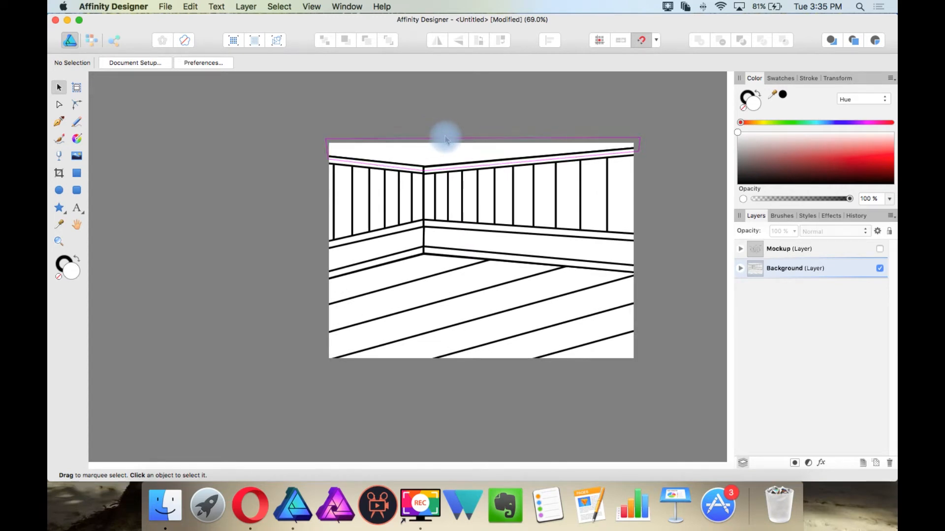
{"action": "scroll", "coordinate": [446, 138], "scroll_direction": "up", "scroll_amount": 2}
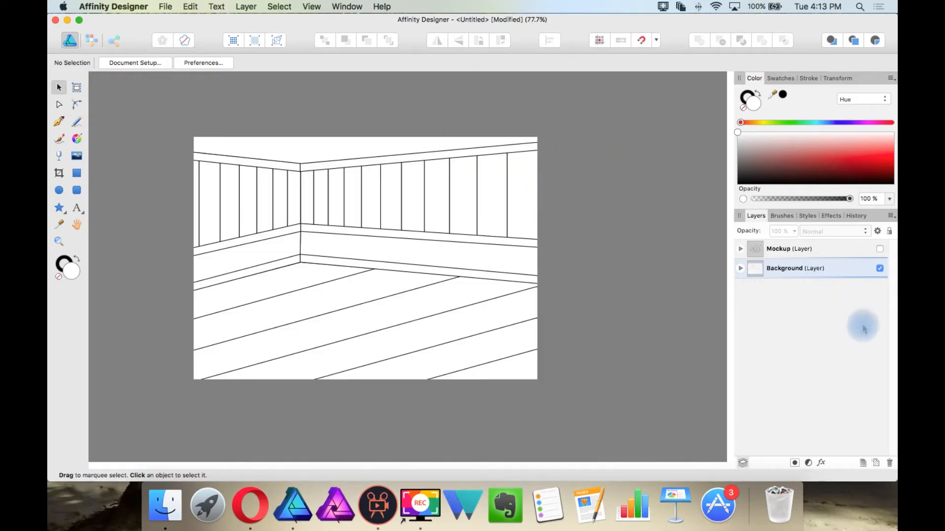
Add a new layer between Mockup and Background and name it Props
{"action": "left_click", "coordinate": [861, 465]}
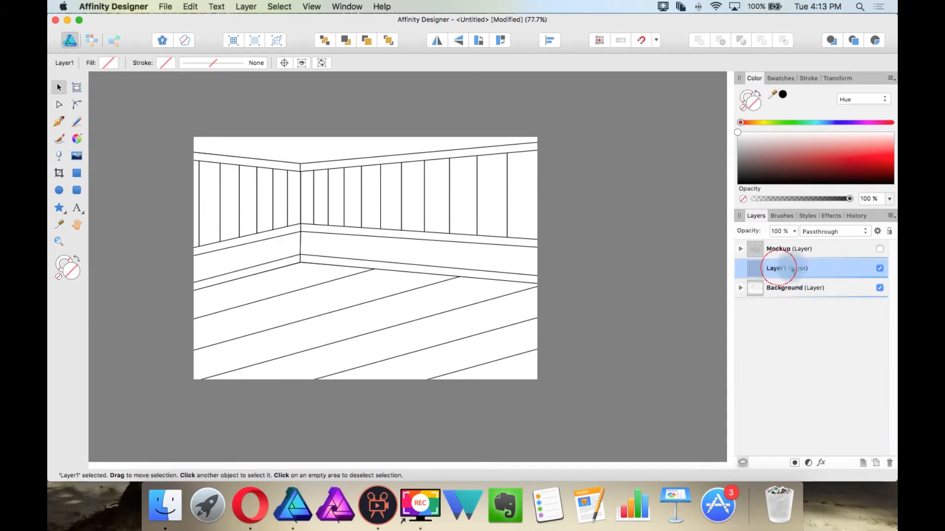
{"action": "type", "text": "Props"}
{"action": "key", "text": "Return"}
Lower the Background layer's opacity and lock it, leaving the Props layer selected for drawing
{"action": "left_click", "coordinate": [786, 289]}
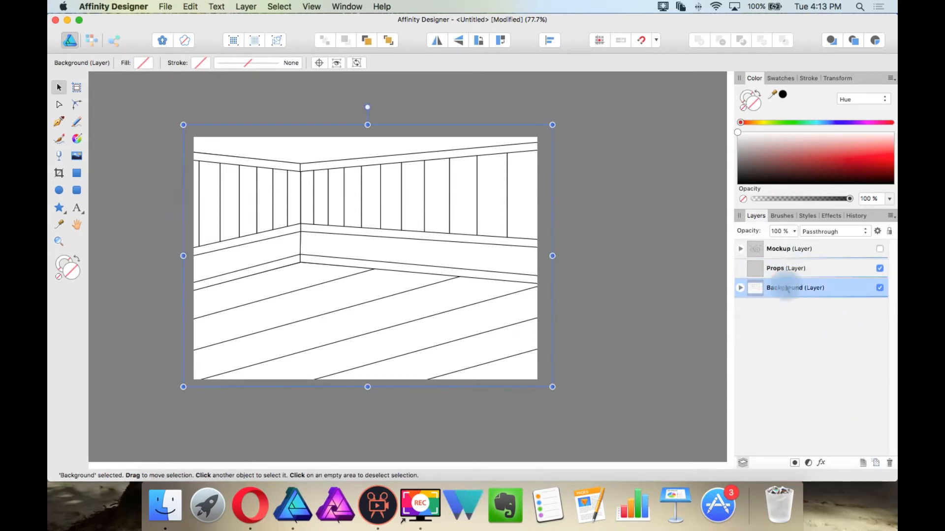
{"action": "left_click", "coordinate": [794, 231]}
{"action": "left_click_drag", "start_coordinate": [794, 246], "coordinate": [725, 249]}
{"action": "left_click", "coordinate": [889, 232]}
{"action": "left_click", "coordinate": [782, 274]}
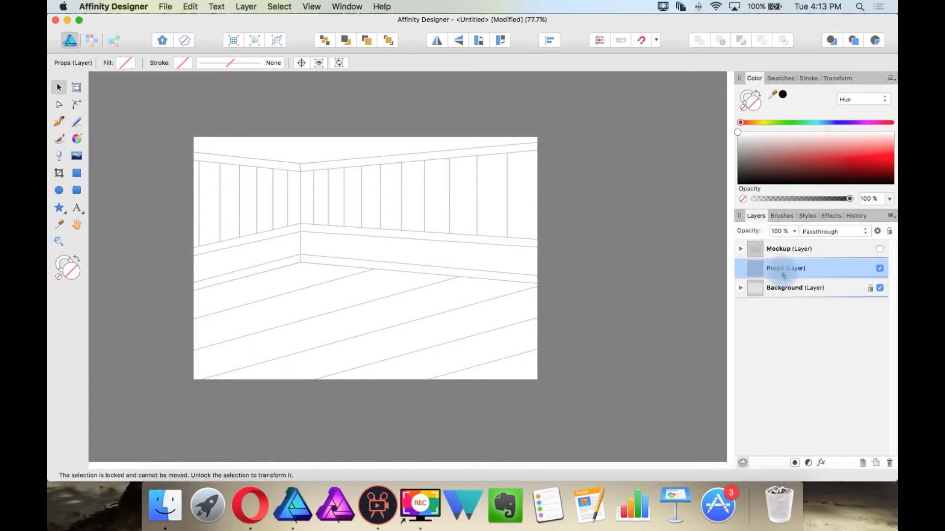
Show the Mockup layer to check the planned placement of the door and other props, and hide it again
{"action": "scroll", "coordinate": [239, 234], "scroll_direction": "up", "scroll_amount": 1}
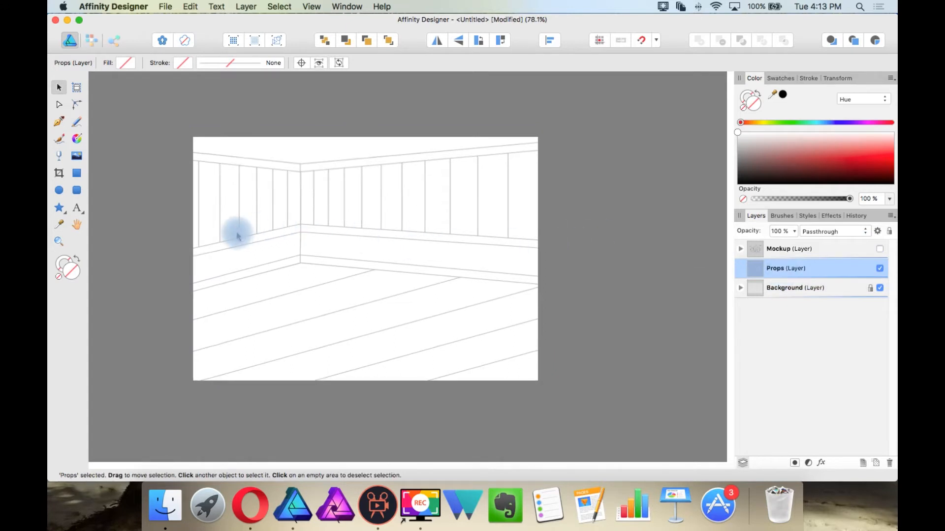
{"action": "left_click", "coordinate": [880, 250]}
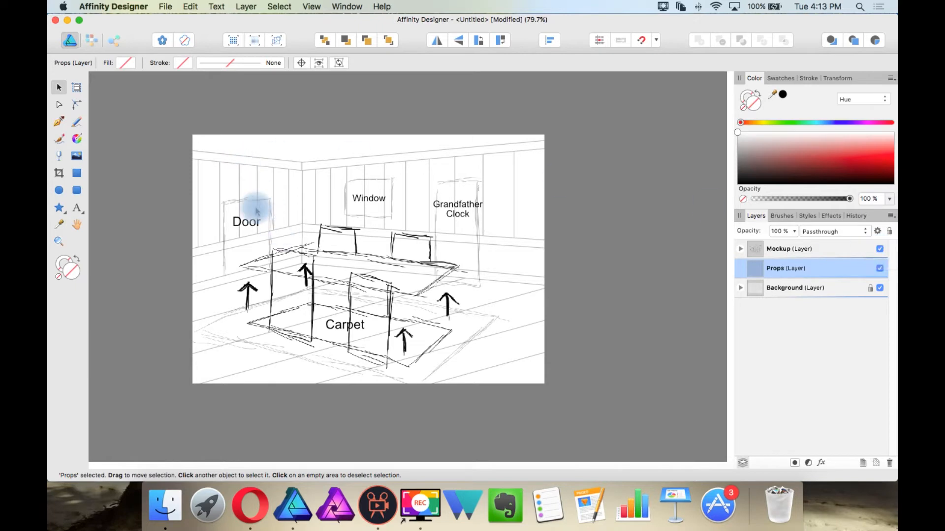
{"action": "left_click", "coordinate": [880, 249]}
{"action": "scroll", "coordinate": [117, 200], "scroll_direction": "up", "scroll_amount": 3}
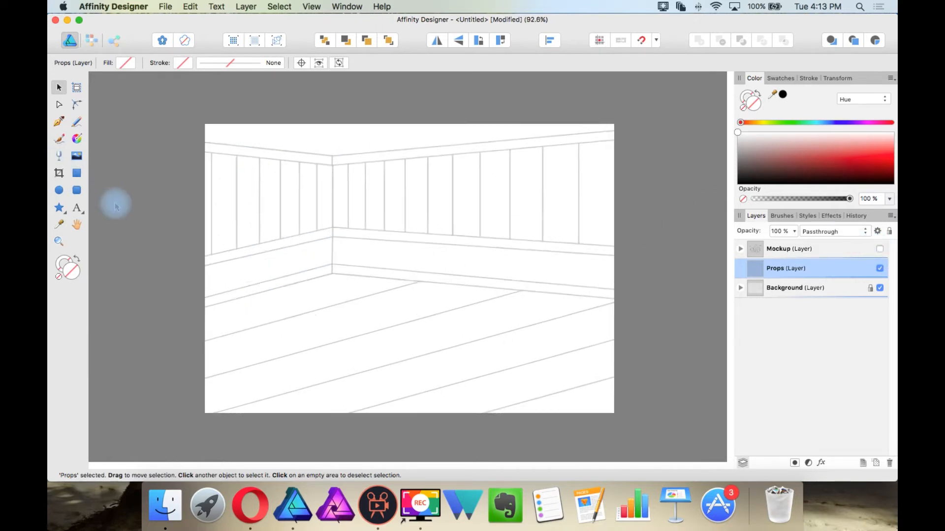
Draw a tall door rectangle on the left wall and shear it vertically to follow the wall's perspective
{"action": "left_click", "coordinate": [78, 173]}
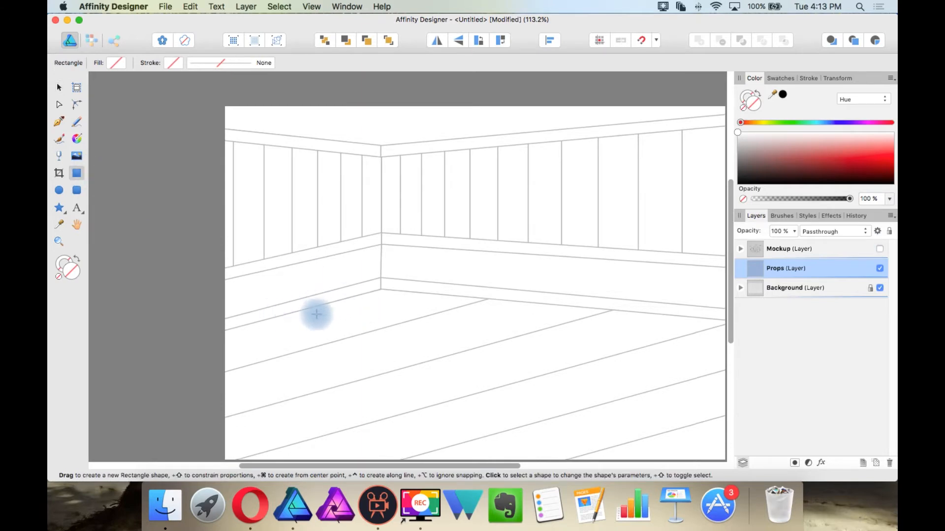
{"action": "left_click_drag", "start_coordinate": [265, 319], "coordinate": [334, 198]}
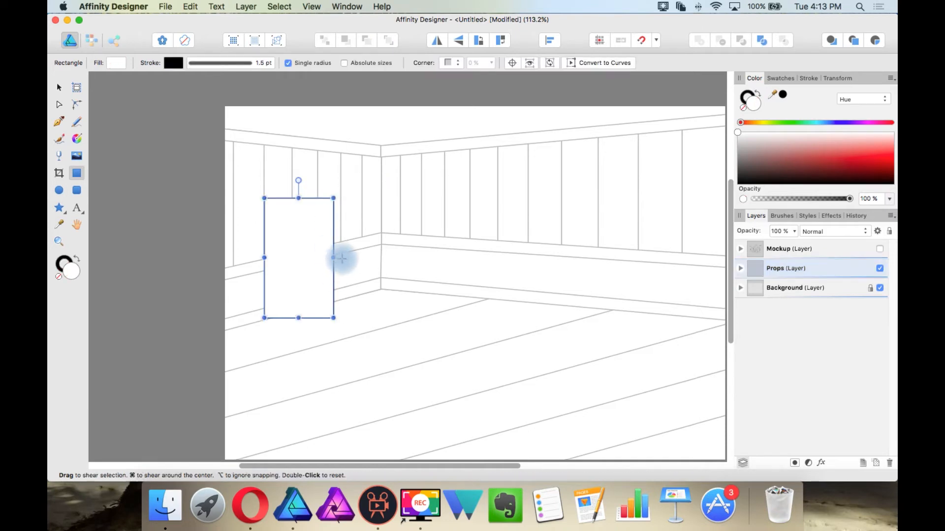
{"action": "left_click_drag", "start_coordinate": [340, 257], "coordinate": [337, 239]}
Align the door's bottom edge with the line where the left wall meets the floor and lower its top edge slightly
{"action": "scroll", "coordinate": [290, 307], "scroll_direction": "up", "scroll_amount": 5}
{"action": "left_click", "coordinate": [59, 87]}
{"action": "left_click_drag", "start_coordinate": [310, 205], "coordinate": [310, 217]}
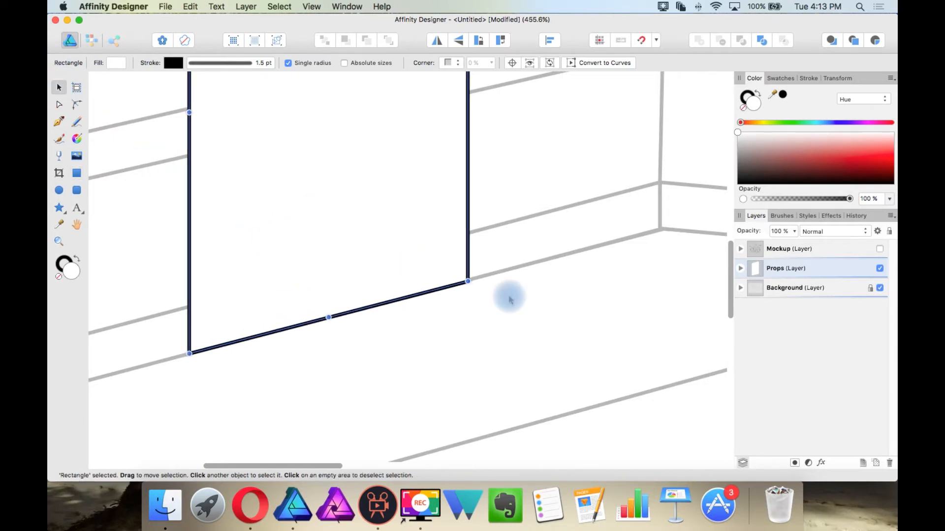
{"action": "scroll", "coordinate": [443, 276], "scroll_direction": "down", "scroll_amount": 5}
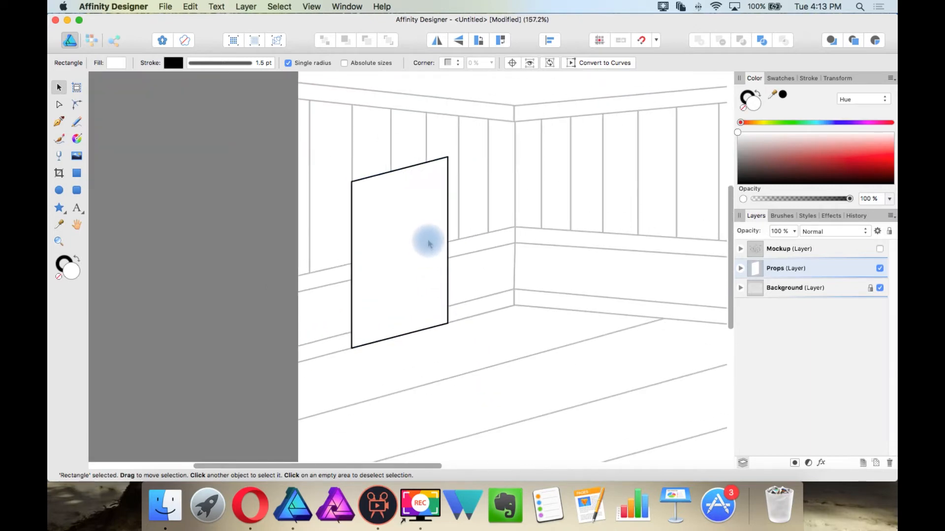
{"action": "scroll", "coordinate": [449, 157], "scroll_direction": "up", "scroll_amount": 1}
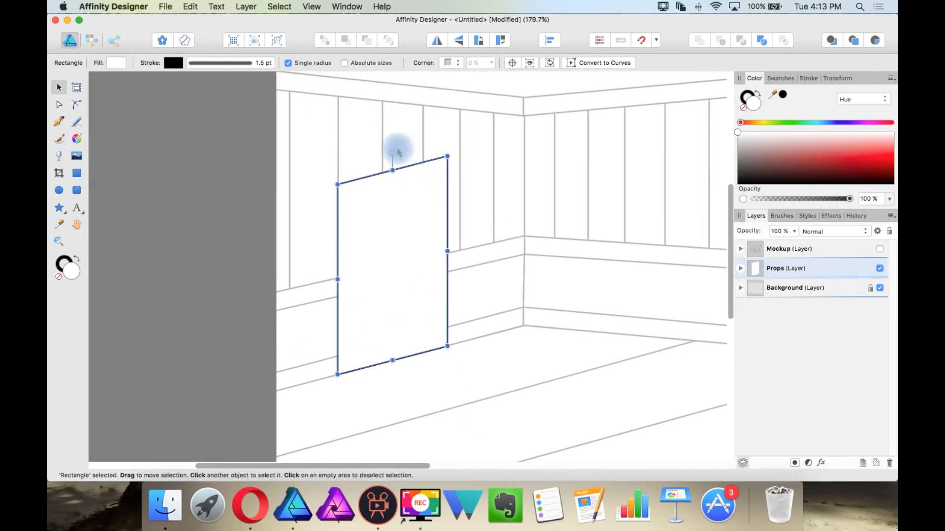
{"action": "left_click_drag", "start_coordinate": [392, 171], "coordinate": [392, 181]}
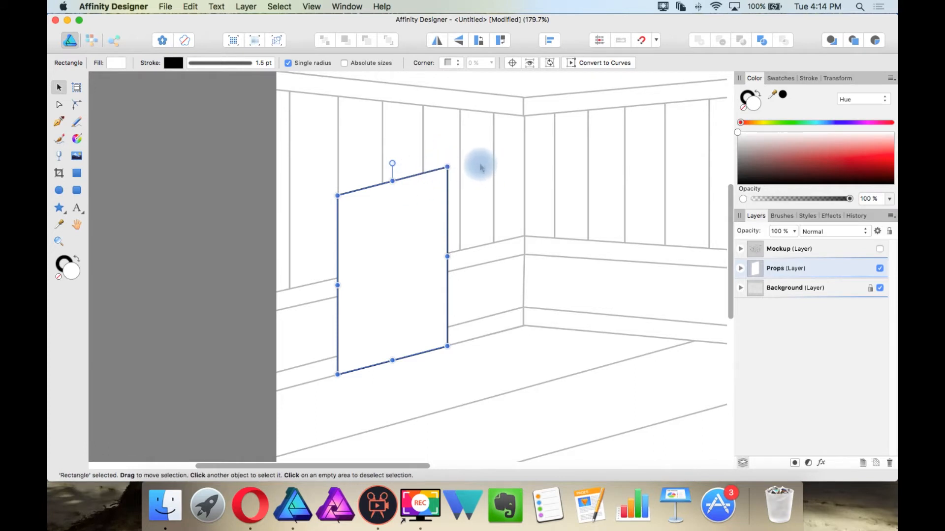
Convert the door rectangle to curves and lower its upper-right corner node so the top edge slopes less steeply
{"action": "left_click", "coordinate": [605, 62]}
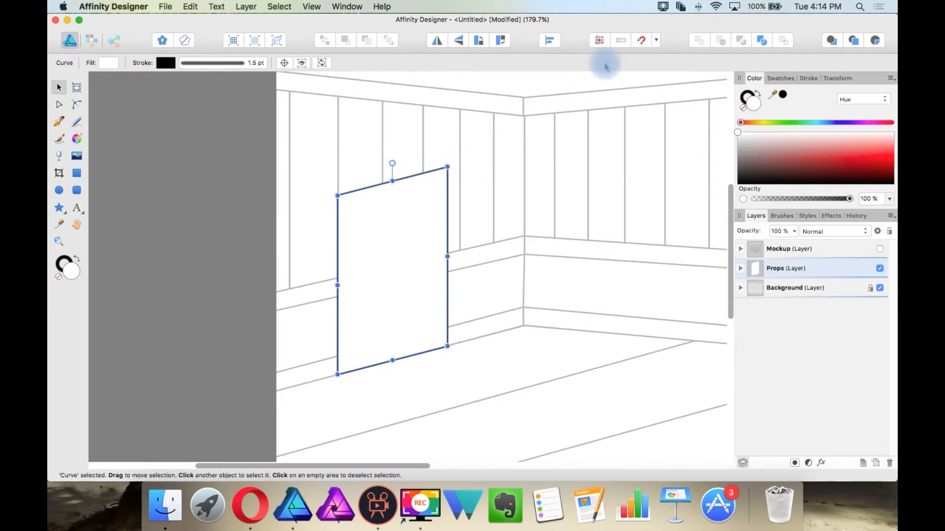
{"action": "left_click", "coordinate": [60, 104]}
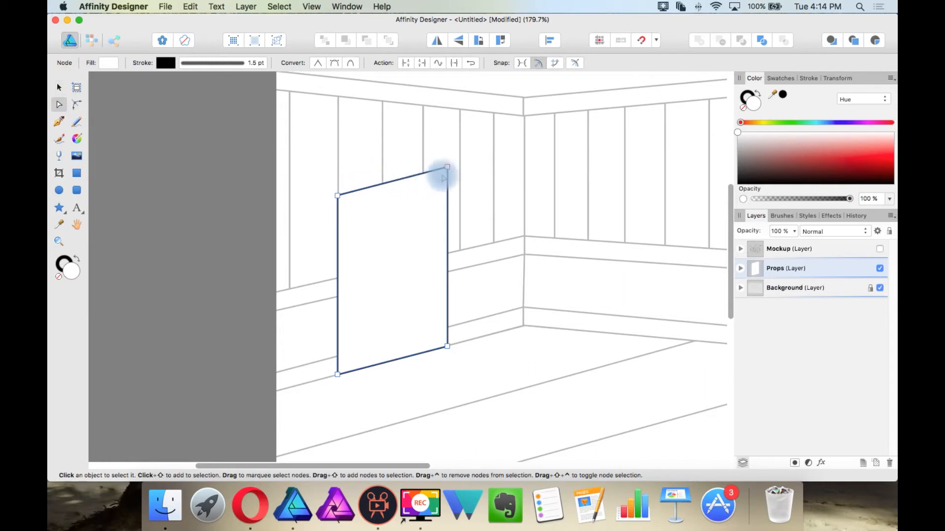
{"action": "left_click", "coordinate": [447, 168]}
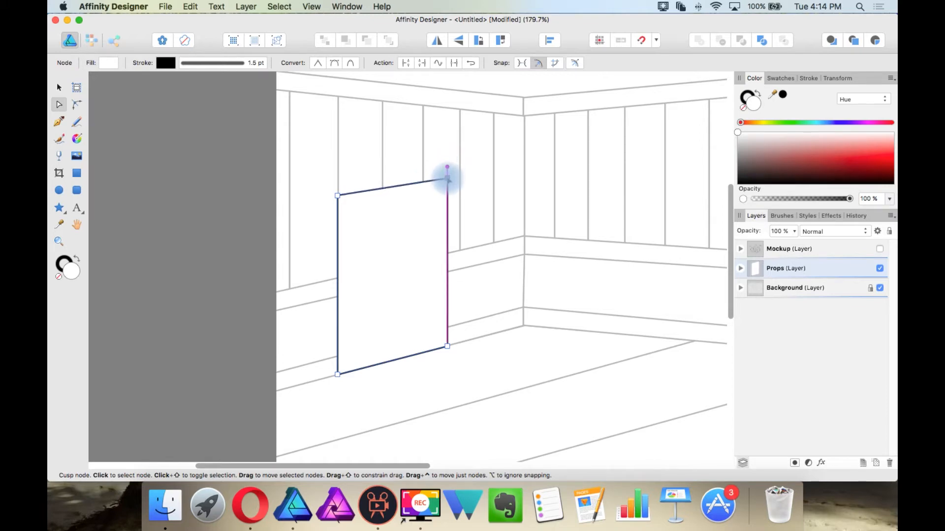
{"action": "scroll", "coordinate": [487, 230], "scroll_direction": "down", "scroll_amount": 3}
{"action": "scroll", "coordinate": [488, 230], "scroll_direction": "up", "scroll_amount": 1}
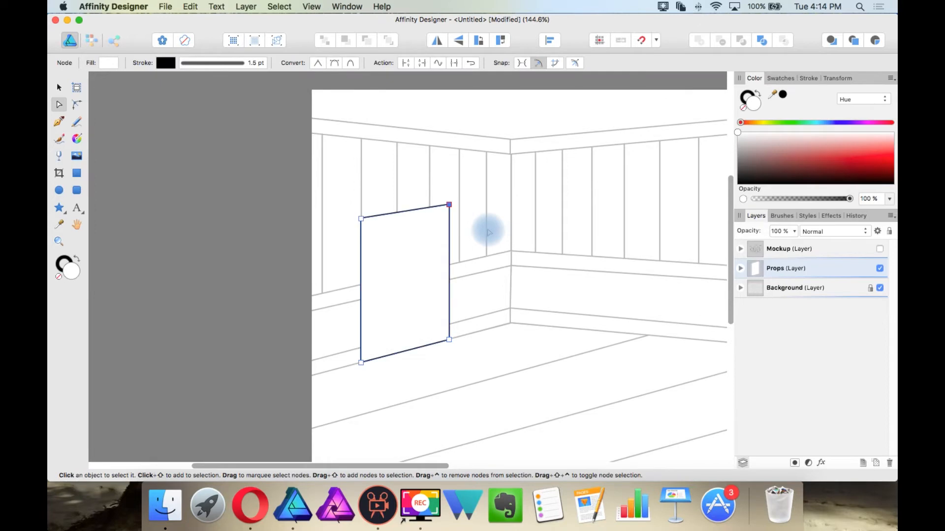
{"action": "scroll", "coordinate": [488, 240], "scroll_direction": "down", "scroll_amount": 4}
{"action": "scroll", "coordinate": [489, 238], "scroll_direction": "up", "scroll_amount": 3}
{"action": "scroll", "coordinate": [490, 256], "scroll_direction": "down", "scroll_amount": 3}
{"action": "scroll", "coordinate": [492, 256], "scroll_direction": "up", "scroll_amount": 5}
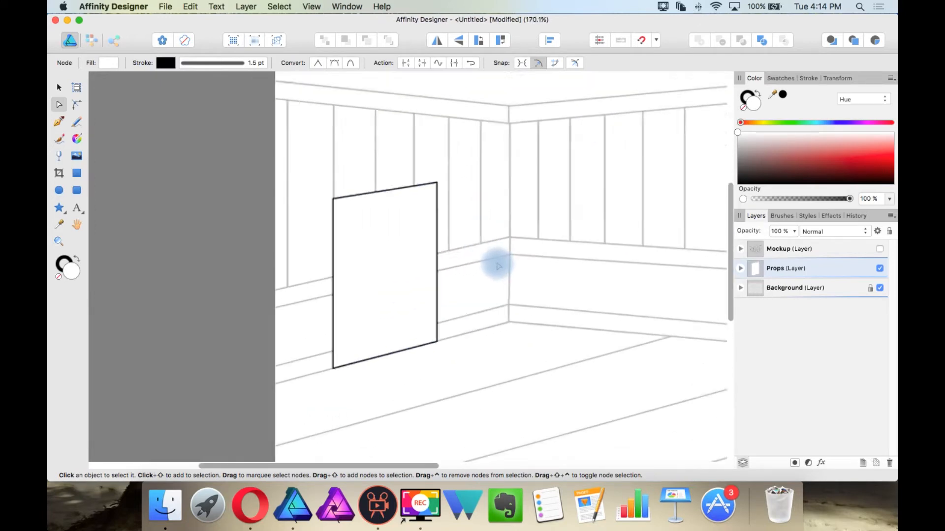
{"action": "left_click", "coordinate": [422, 166]}
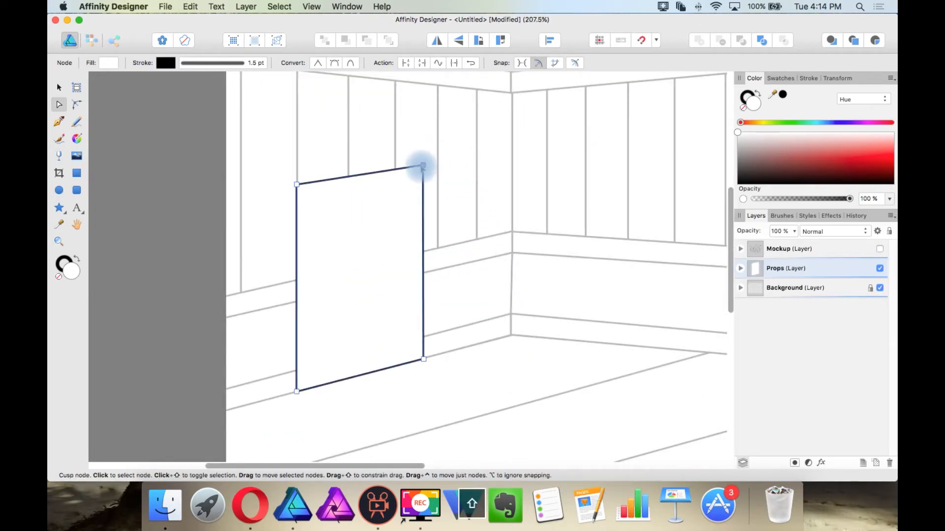
{"action": "left_click_drag", "start_coordinate": [422, 166], "coordinate": [423, 168]}
{"action": "scroll", "coordinate": [443, 167], "scroll_direction": "down", "scroll_amount": 5}
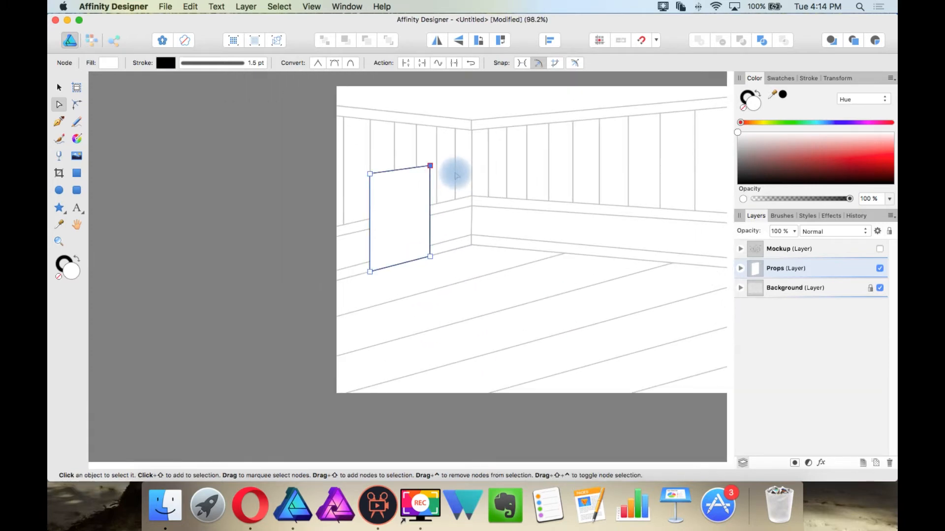
Duplicate the door shape and shrink the copy around its center to form an inner door within the frame
{"action": "key", "text": "super+j"}
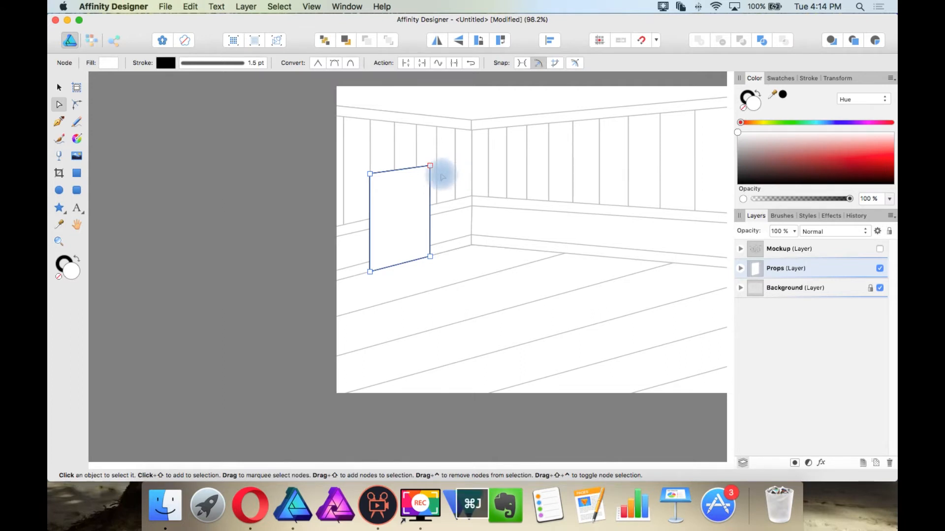
{"action": "scroll", "coordinate": [428, 187], "scroll_direction": "up", "scroll_amount": 2}
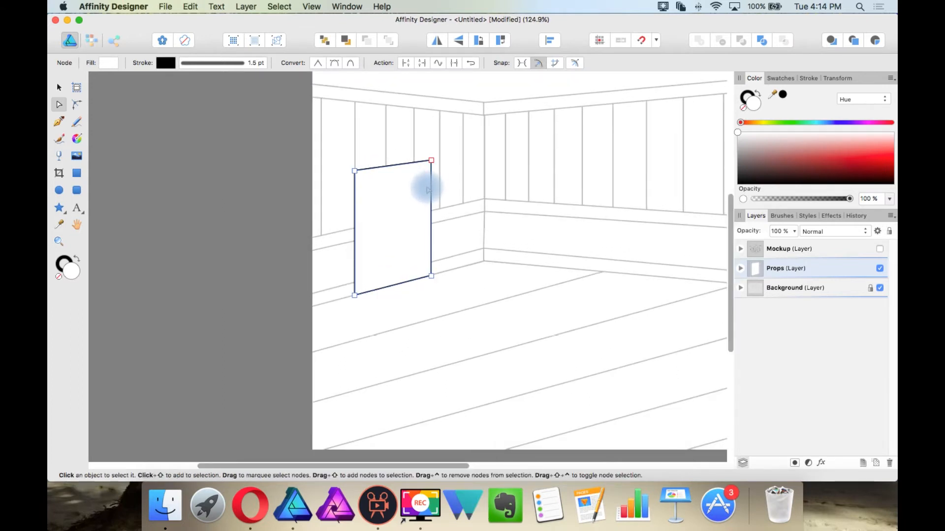
{"action": "scroll", "coordinate": [433, 239], "scroll_direction": "up", "scroll_amount": 2}
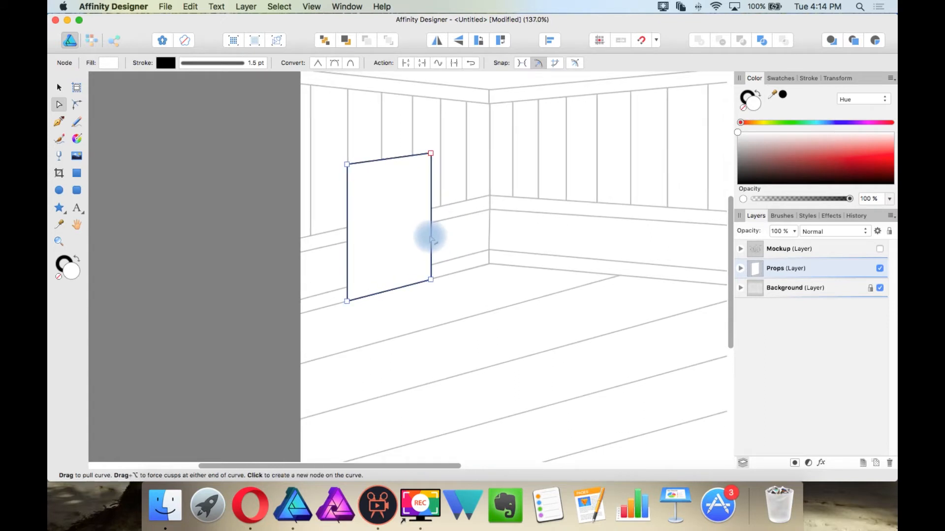
{"action": "left_click", "coordinate": [60, 89]}
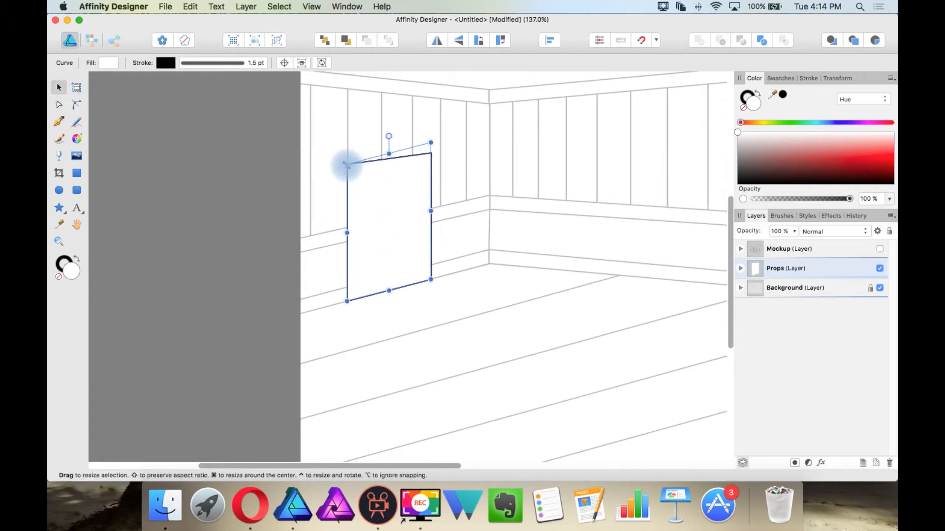
{"action": "mouse_move", "coordinate": [346, 166]}
{"action": "left_mouse_down"}
{"action": "mouse_move", "coordinate": [359, 166]}
{"action": "mouse_move", "coordinate": [355, 177]}
{"action": "left_mouse_up"}
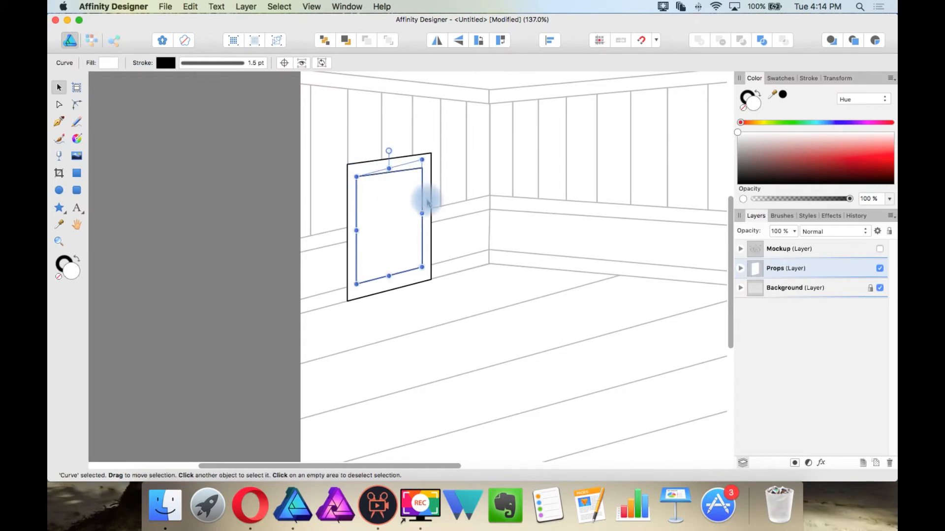
Stretch the inner door slightly taller around its center and extend its bottom edge down to the frame's base
{"action": "scroll", "coordinate": [436, 207], "scroll_direction": "up", "scroll_amount": 1}
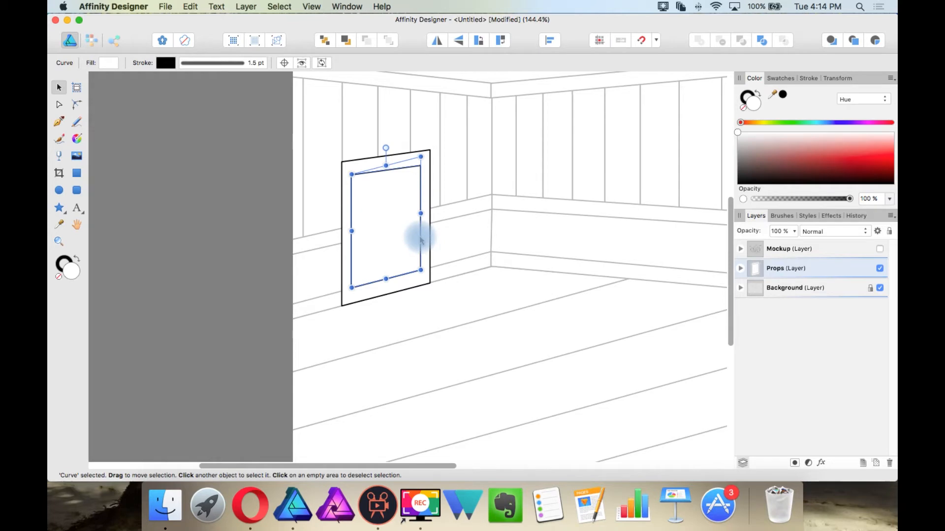
{"action": "scroll", "coordinate": [426, 233], "scroll_direction": "up", "scroll_amount": 3}
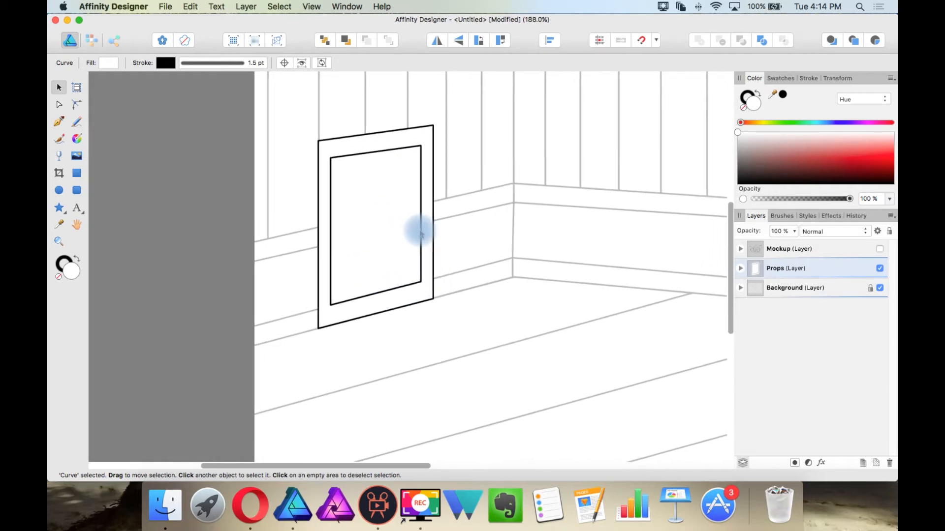
{"action": "scroll", "coordinate": [418, 229], "scroll_direction": "up", "scroll_amount": 3}
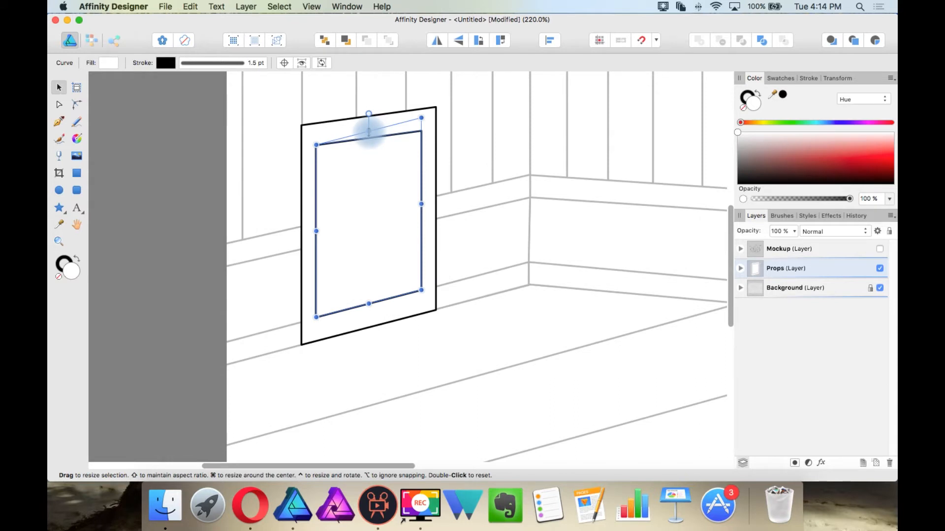
{"action": "left_click_drag", "start_coordinate": [369, 132], "coordinate": [368, 127]}
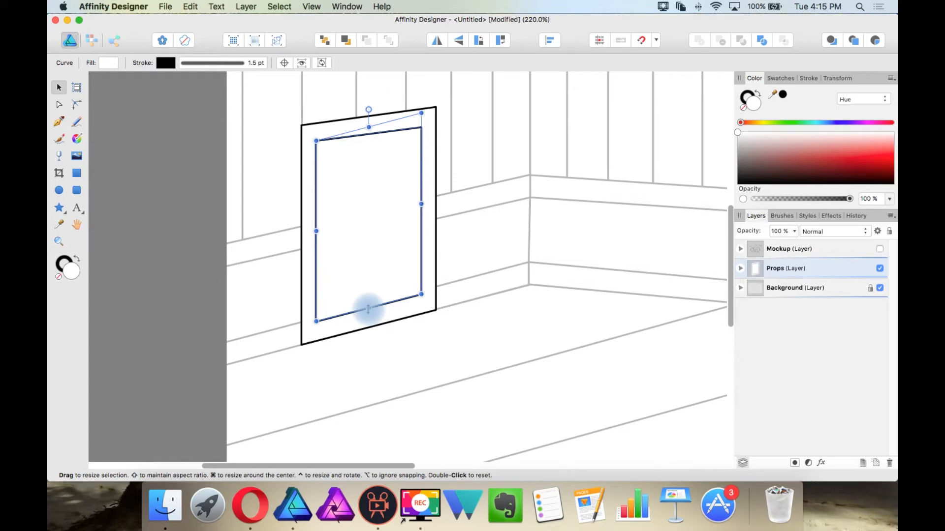
{"action": "left_click_drag", "start_coordinate": [368, 308], "coordinate": [370, 326]}
{"action": "scroll", "coordinate": [376, 310], "scroll_direction": "down", "scroll_amount": 5}
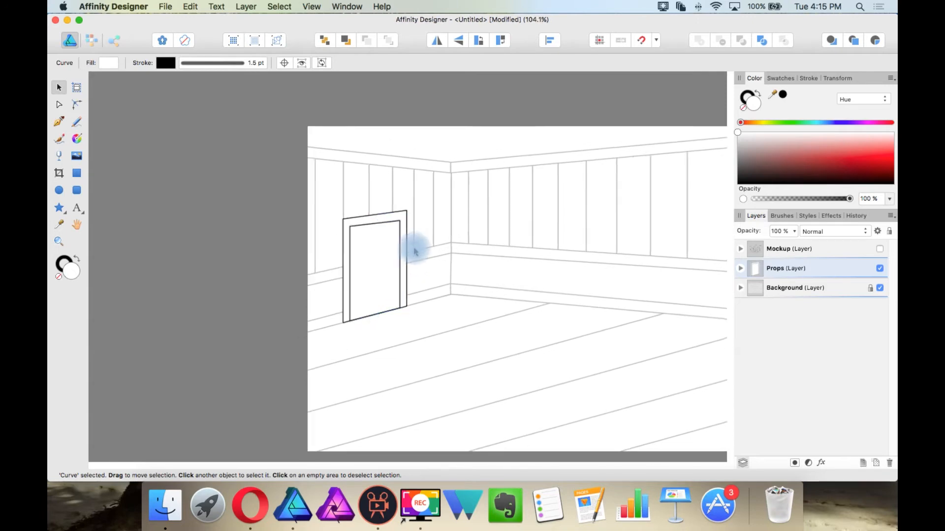
Raise the inner door's upper-right corner node slightly so its top edge runs parallel to the frame's
{"action": "scroll", "coordinate": [414, 257], "scroll_direction": "up", "scroll_amount": 10}
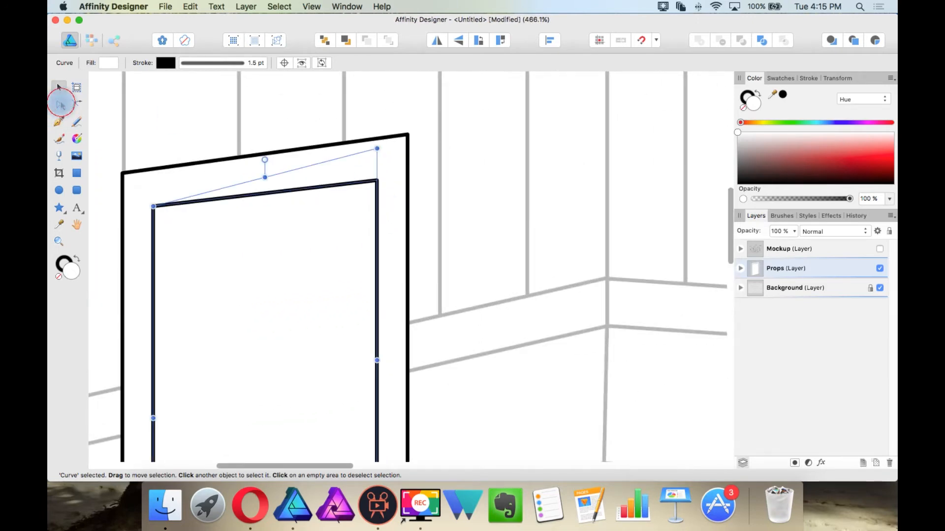
{"action": "left_click", "coordinate": [60, 105]}
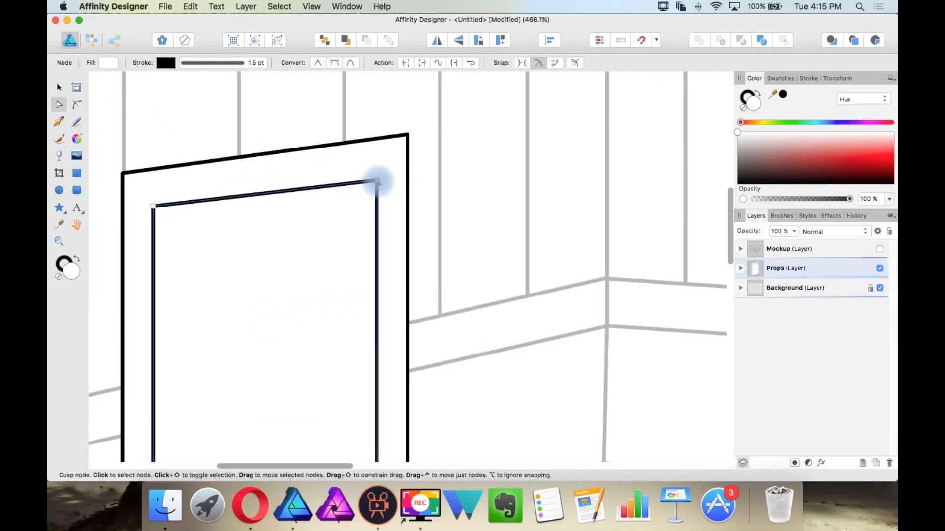
{"action": "left_click_drag", "start_coordinate": [376, 181], "coordinate": [377, 177]}
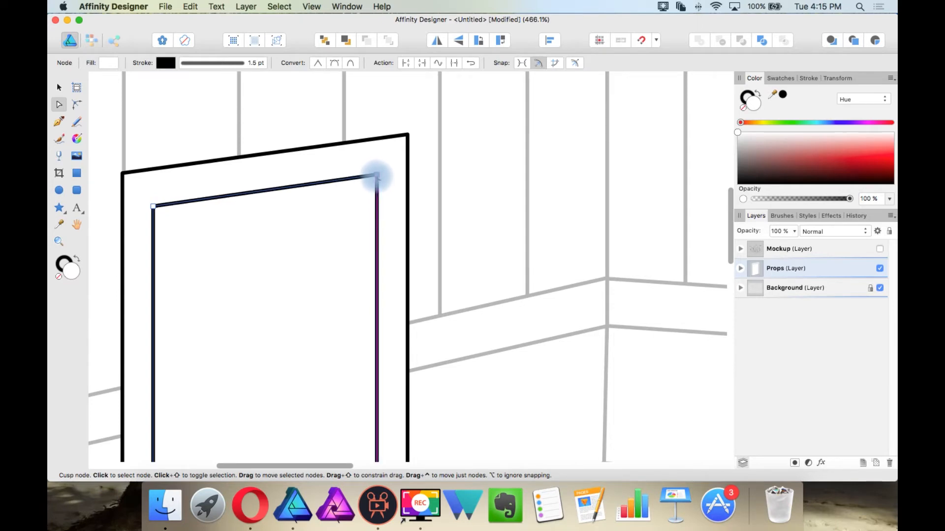
{"action": "scroll", "coordinate": [379, 197], "scroll_direction": "down", "scroll_amount": 6}
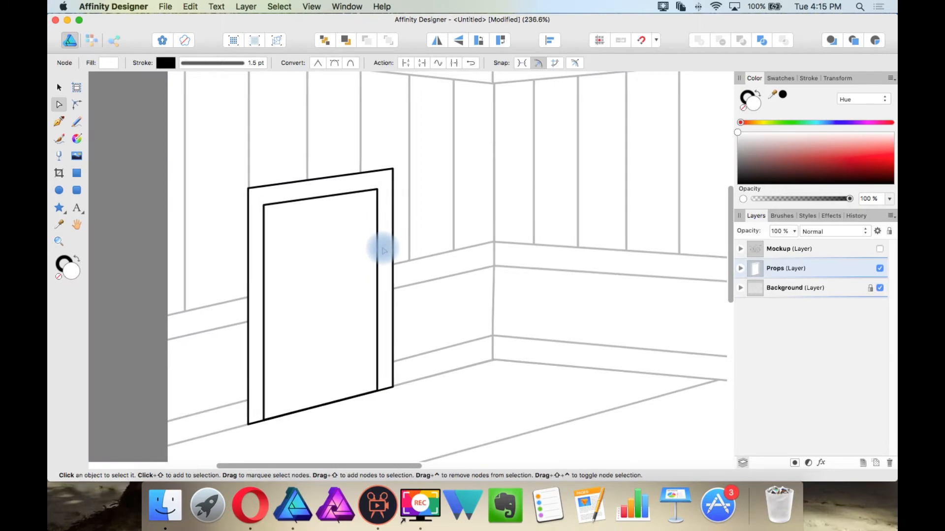
{"action": "left_click", "coordinate": [384, 297]}
{"action": "scroll", "coordinate": [382, 290], "scroll_direction": "up", "scroll_amount": 2}
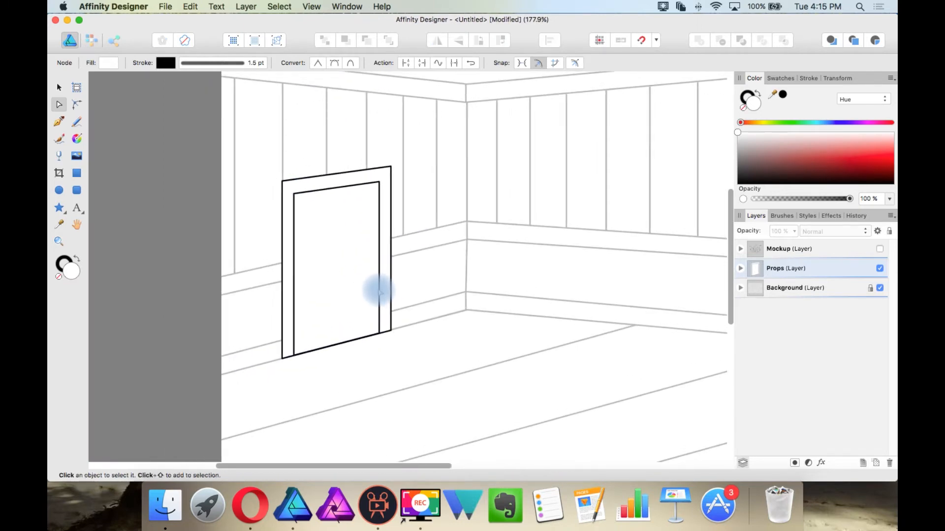
Draw a small circular doorknob near the right edge of the inner door, about halfway up
{"action": "left_click", "coordinate": [60, 190]}
{"action": "scroll", "coordinate": [407, 250], "scroll_direction": "up", "scroll_amount": 5}
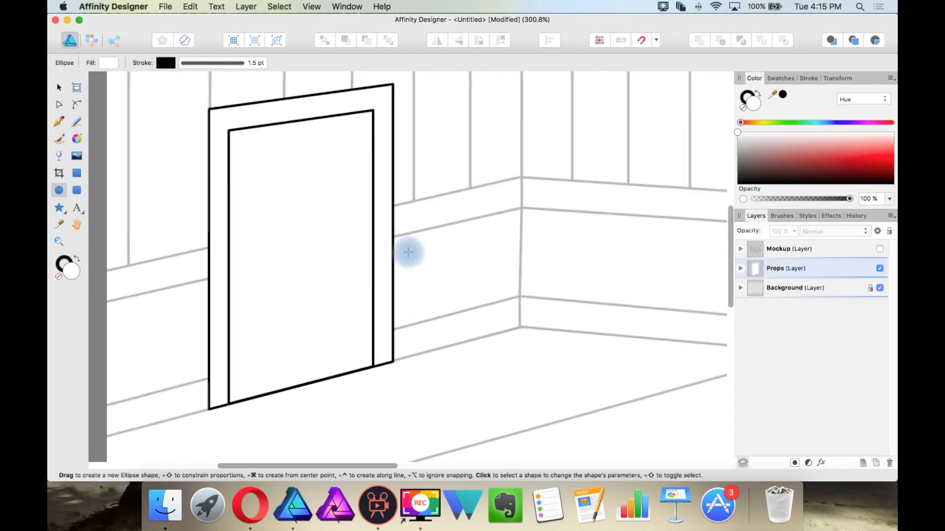
{"action": "left_click_drag", "start_coordinate": [345, 223], "coordinate": [367, 245]}
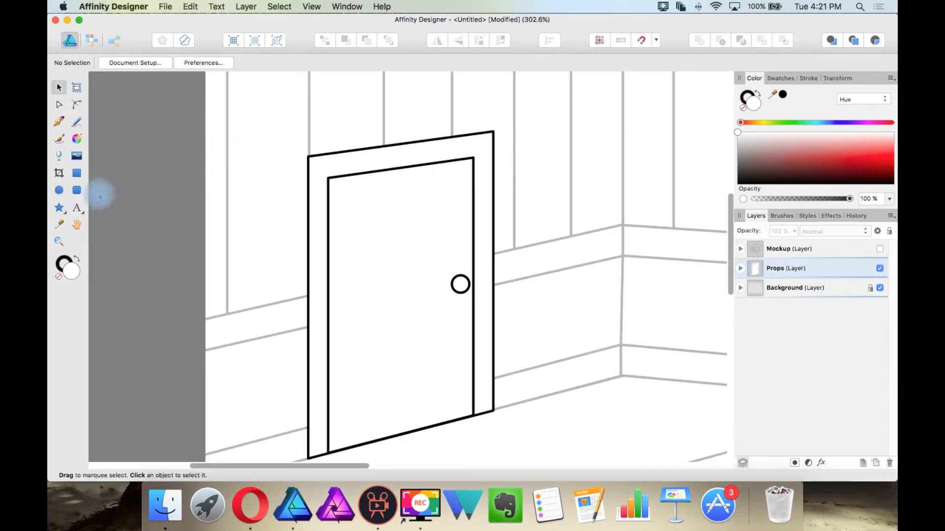
Draw a tall rectangular panel in the door's upper-left area and shear it to follow the slope of the door's top edge
{"action": "left_click", "coordinate": [76, 174]}
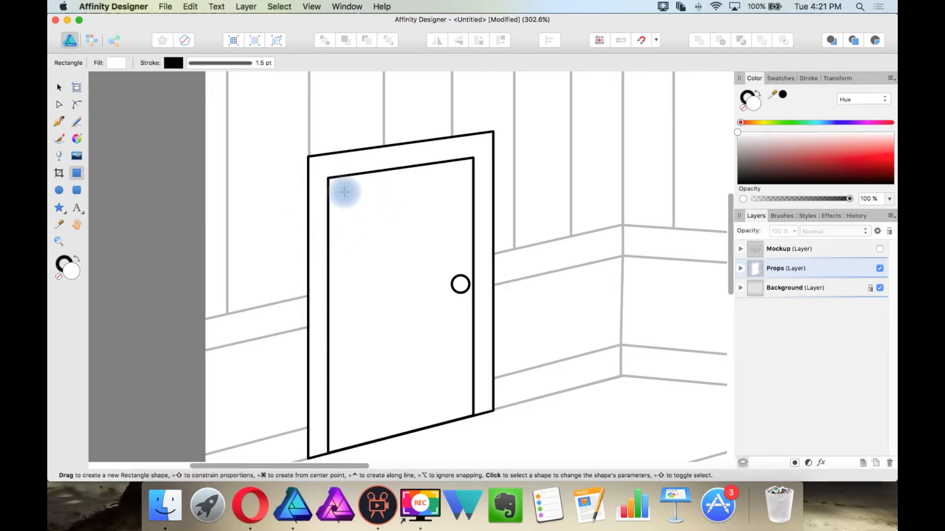
{"action": "mouse_move", "coordinate": [344, 190]}
{"action": "left_mouse_down"}
{"action": "mouse_move", "coordinate": [387, 269]}
{"action": "mouse_move", "coordinate": [387, 294]}
{"action": "left_mouse_up"}
{"action": "left_click_drag", "start_coordinate": [389, 241], "coordinate": [392, 237]}
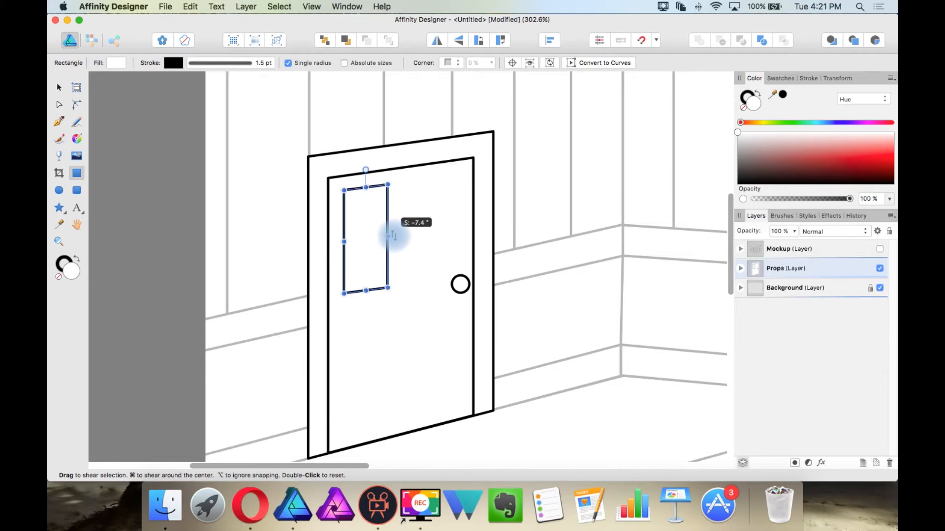
{"action": "left_click_drag", "start_coordinate": [393, 232], "coordinate": [391, 230]}
{"action": "scroll", "coordinate": [372, 180], "scroll_direction": "up", "scroll_amount": 5}
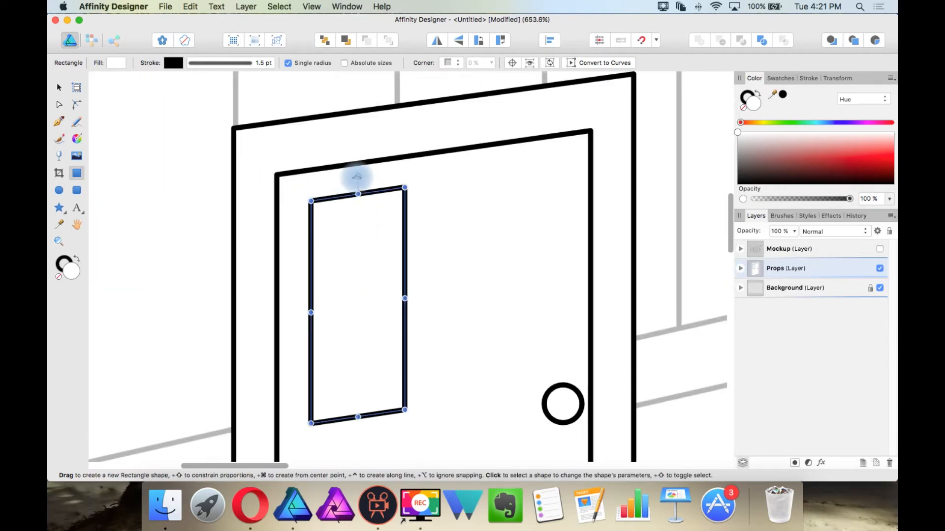
{"action": "scroll", "coordinate": [376, 200], "scroll_direction": "down", "scroll_amount": 2}
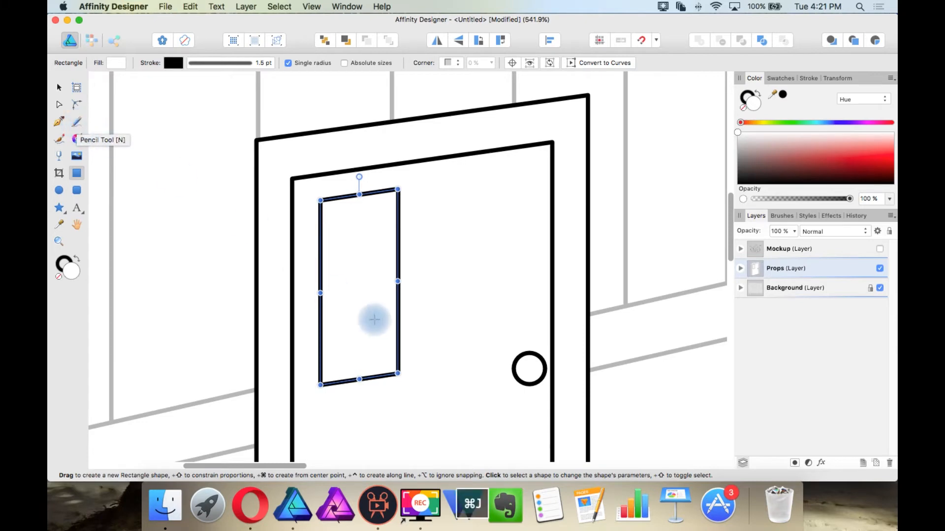
Duplicate the panel, shrink the copy around its center, and stretch it taller to leave an even border inside the original
{"action": "left_click", "coordinate": [59, 87]}
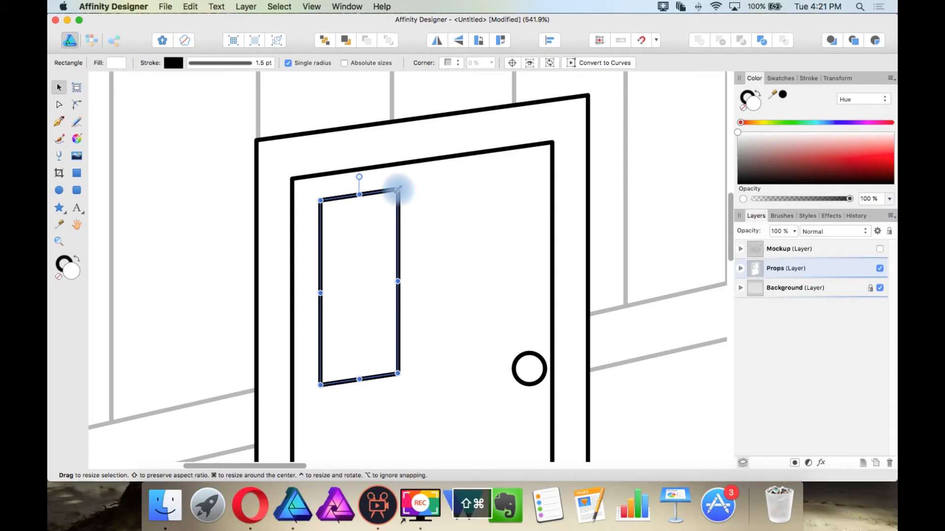
{"action": "left_click_drag", "start_coordinate": [397, 189], "coordinate": [353, 208]}
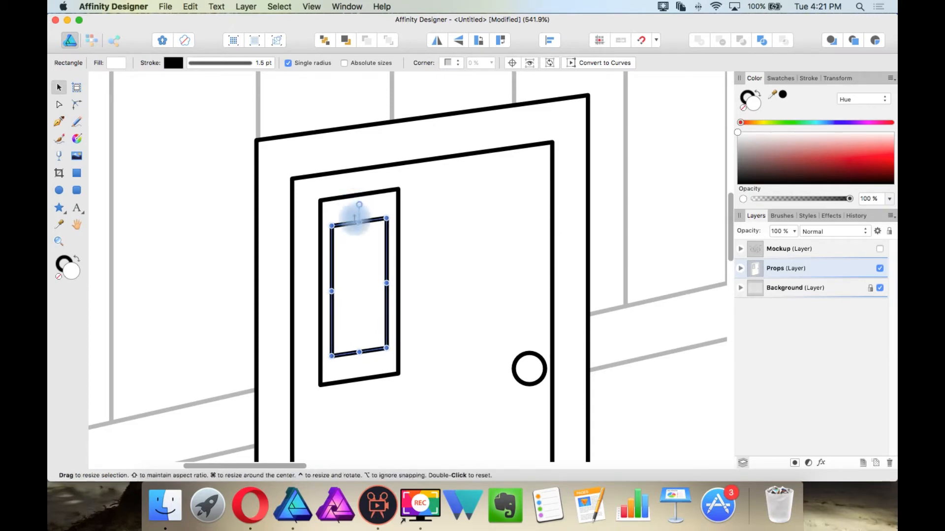
{"action": "left_click_drag", "start_coordinate": [359, 222], "coordinate": [359, 208]}
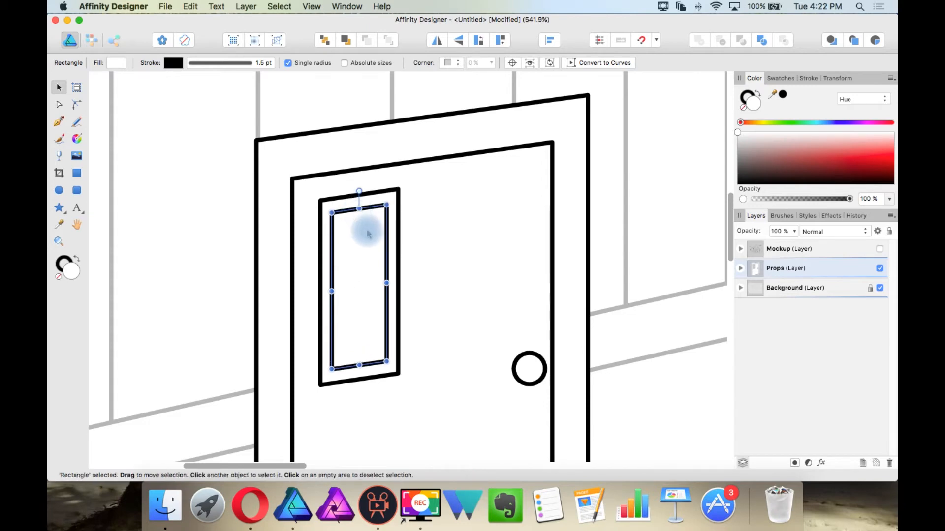
{"action": "scroll", "coordinate": [375, 241], "scroll_direction": "down", "scroll_amount": 5}
{"action": "scroll", "coordinate": [382, 238], "scroll_direction": "up", "scroll_amount": 6}
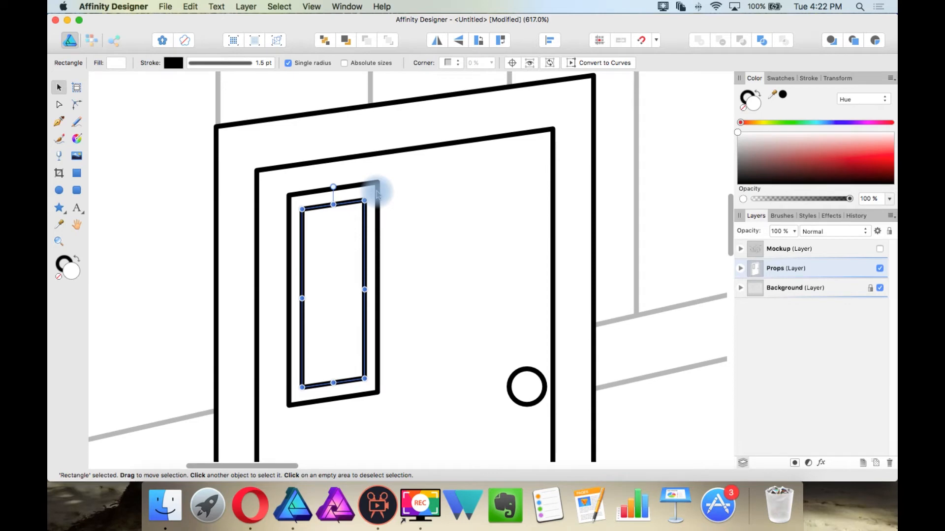
Duplicate both panel rectangles to the door's upper-right area and shift the original left pair slightly to the right
{"action": "left_click", "coordinate": [377, 193], "text": "shift"}
{"action": "left_click_drag", "start_coordinate": [363, 207], "coordinate": [495, 189], "text": "alt"}
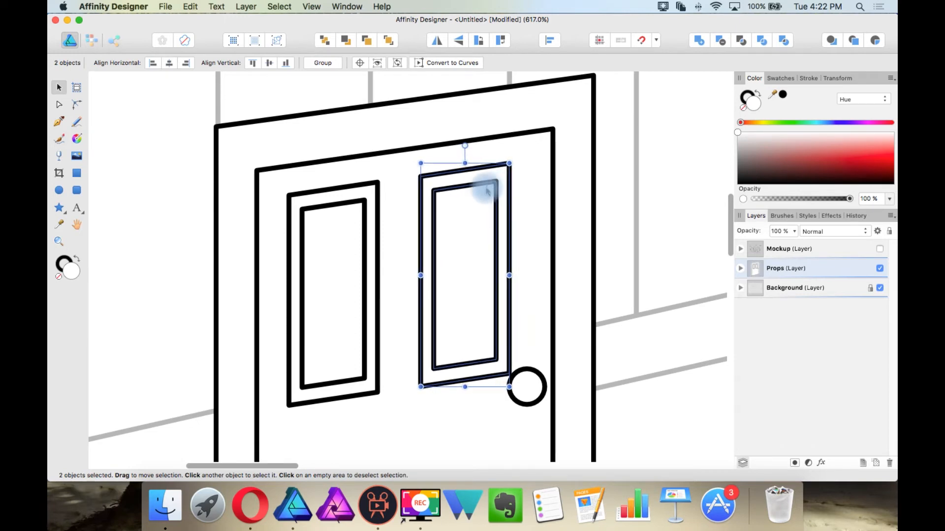
{"action": "left_click", "coordinate": [351, 188]}
{"action": "left_click", "coordinate": [351, 204], "text": "shift"}
{"action": "left_click_drag", "start_coordinate": [347, 219], "coordinate": [354, 218]}
{"action": "scroll", "coordinate": [354, 221], "scroll_direction": "down", "scroll_amount": 8}
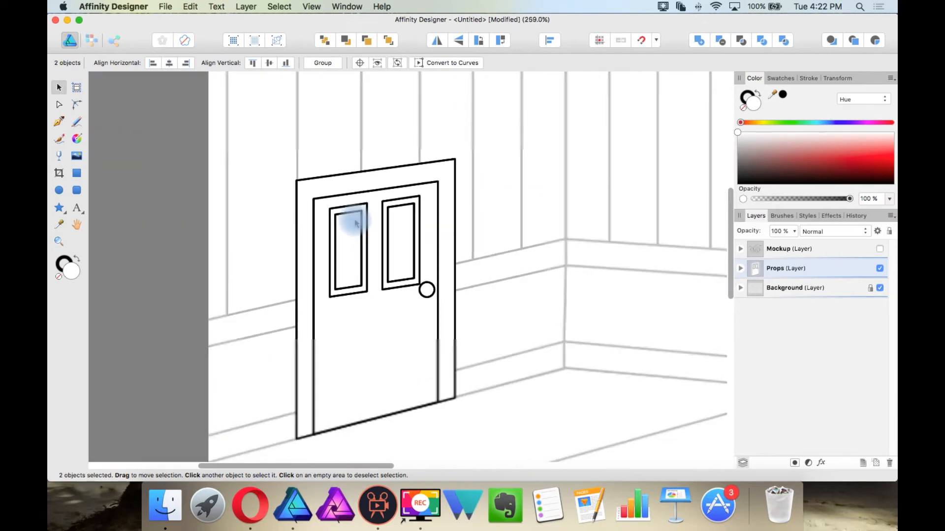
Select the left panel's outer and inner rectangles and convert both to curves
{"action": "scroll", "coordinate": [386, 268], "scroll_direction": "up", "scroll_amount": 2}
{"action": "scroll", "coordinate": [400, 273], "scroll_direction": "up", "scroll_amount": 4}
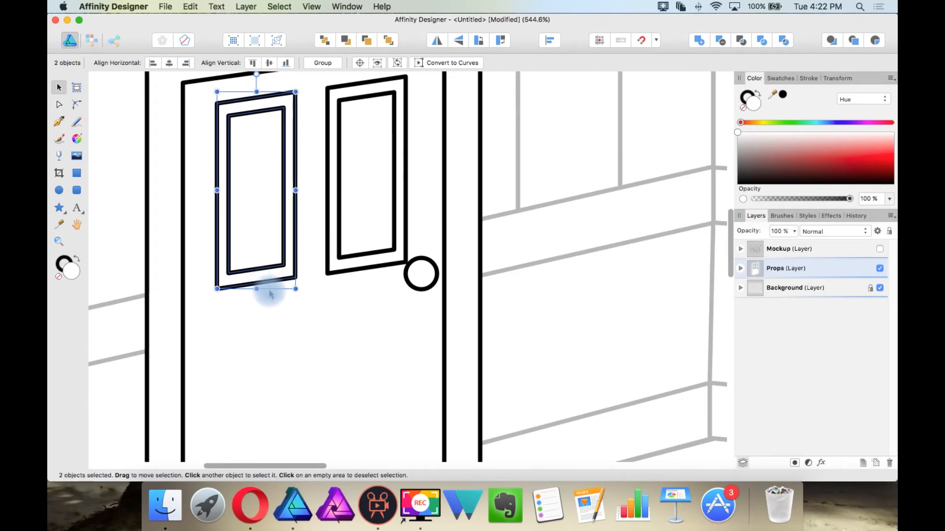
{"action": "scroll", "coordinate": [269, 290], "scroll_direction": "down", "scroll_amount": 6}
{"action": "scroll", "coordinate": [275, 297], "scroll_direction": "up", "scroll_amount": 3}
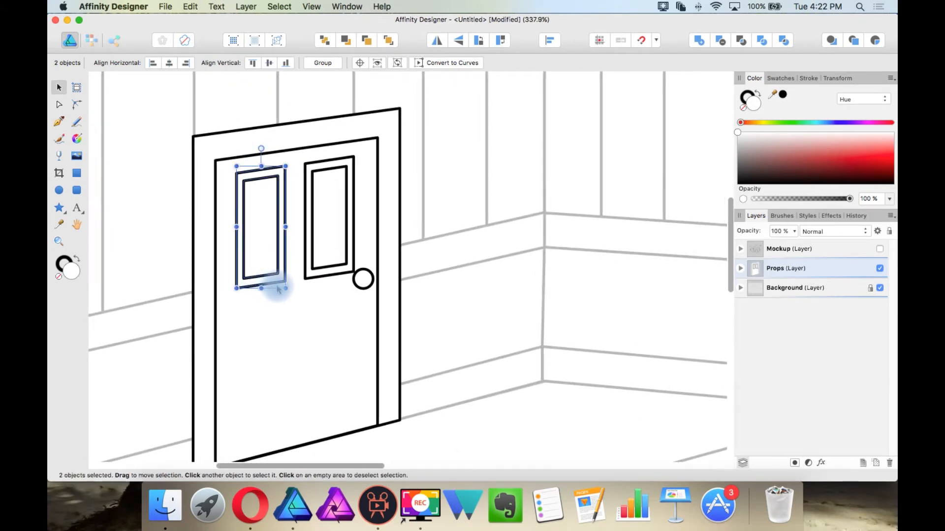
{"action": "scroll", "coordinate": [279, 288], "scroll_direction": "up", "scroll_amount": 5}
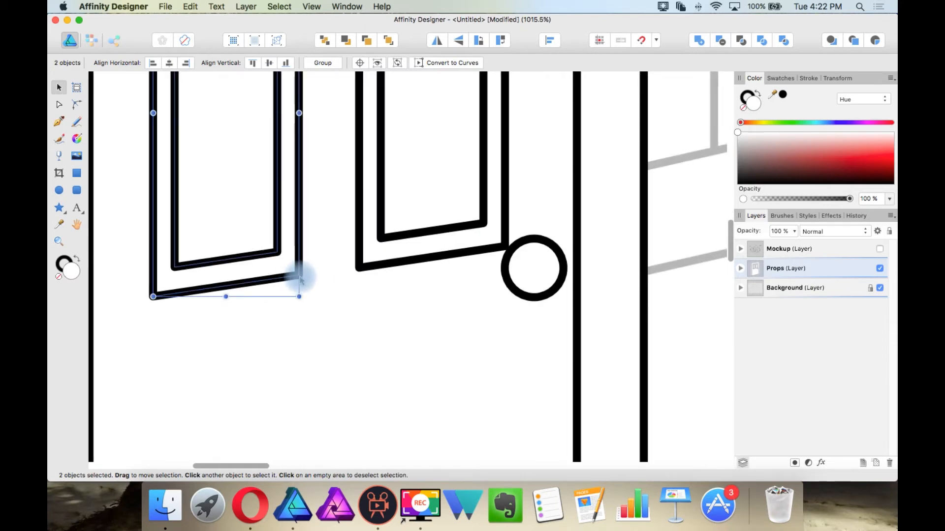
{"action": "left_click", "coordinate": [59, 103]}
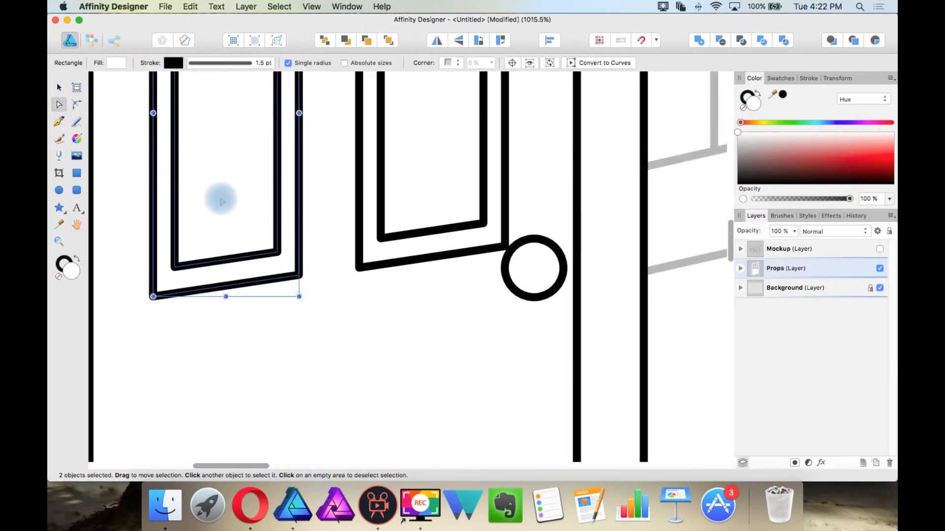
{"action": "left_click", "coordinate": [301, 269]}
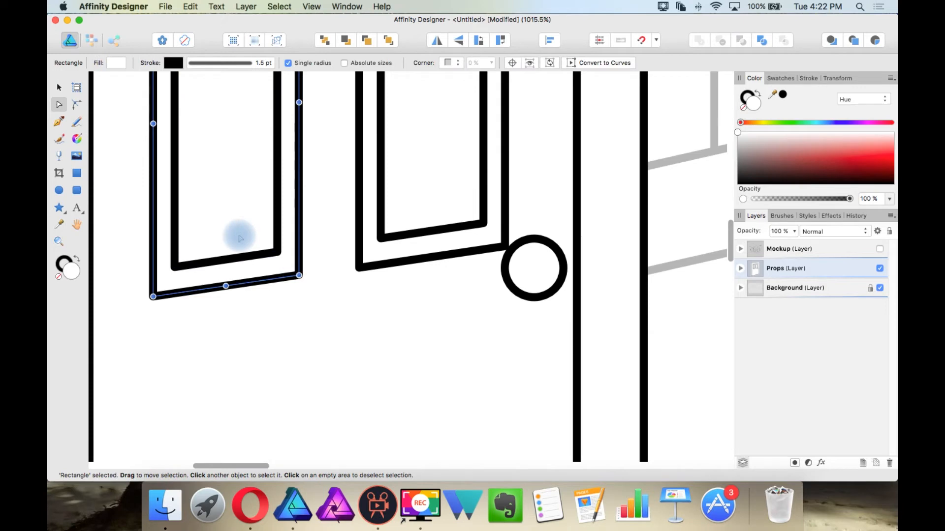
{"action": "left_click", "coordinate": [276, 223], "text": "shift"}
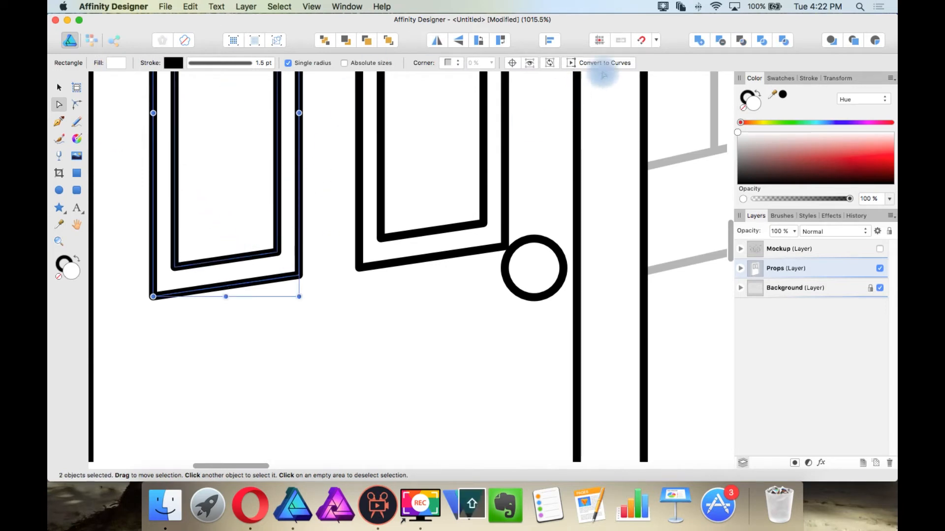
{"action": "left_click", "coordinate": [623, 62]}
{"action": "scroll", "coordinate": [309, 232], "scroll_direction": "up", "scroll_amount": 1}
{"action": "left_click", "coordinate": [309, 232]}
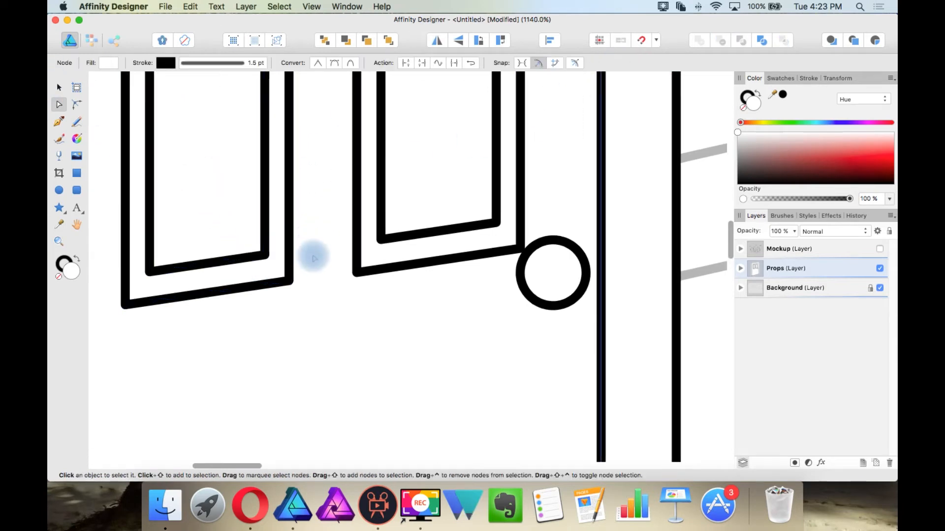
Try raising the lower-right corner nodes of the left panel's two shapes together, and undo the move
{"action": "left_click", "coordinate": [264, 230]}
{"action": "left_click", "coordinate": [292, 251], "text": "shift"}
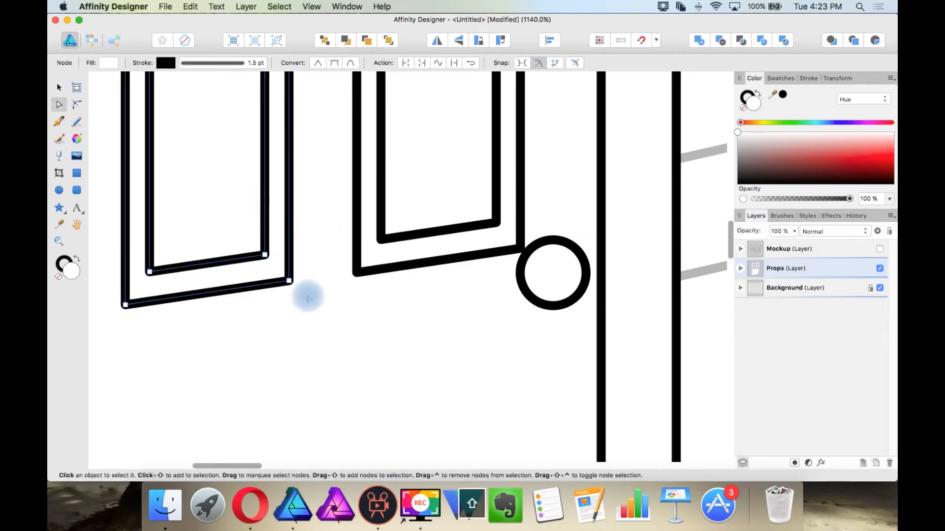
{"action": "left_click_drag", "start_coordinate": [312, 296], "coordinate": [244, 240]}
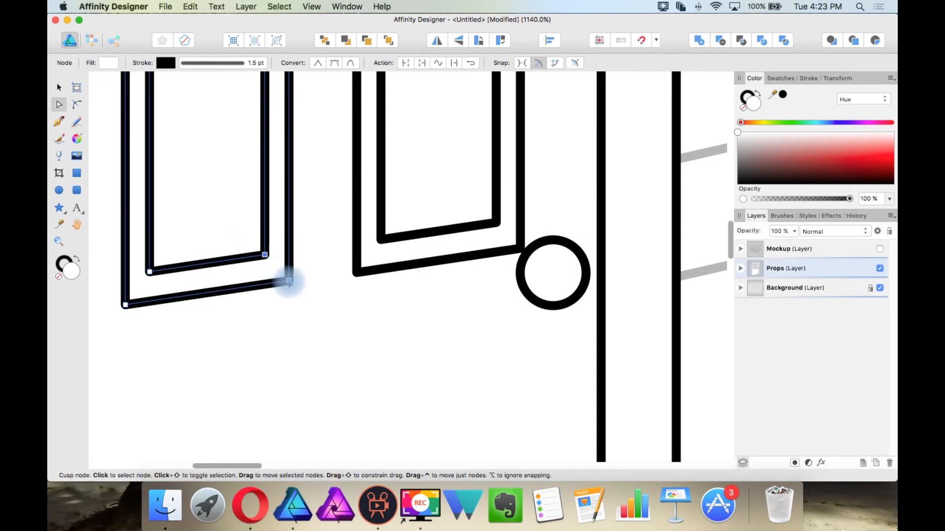
{"action": "left_click_drag", "start_coordinate": [289, 282], "coordinate": [289, 270]}
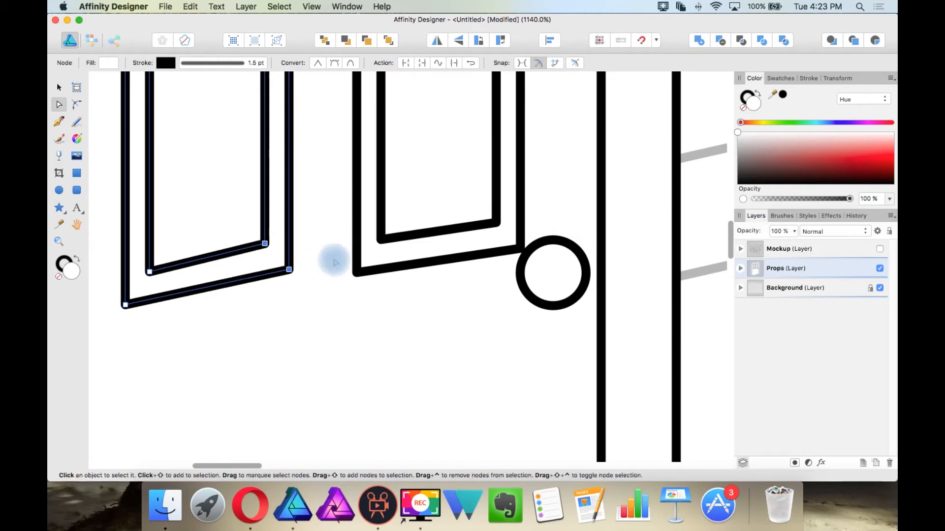
{"action": "key", "text": "super+z"}
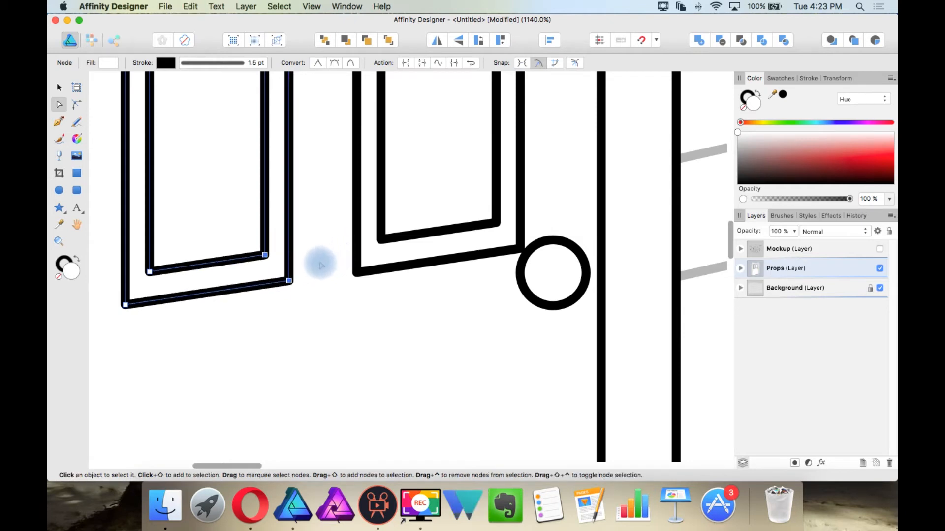
Raise the lower-right corner nodes of the left and right panels' outer and inner shapes slightly to steepen their bottom edges
{"action": "left_click", "coordinate": [479, 226]}
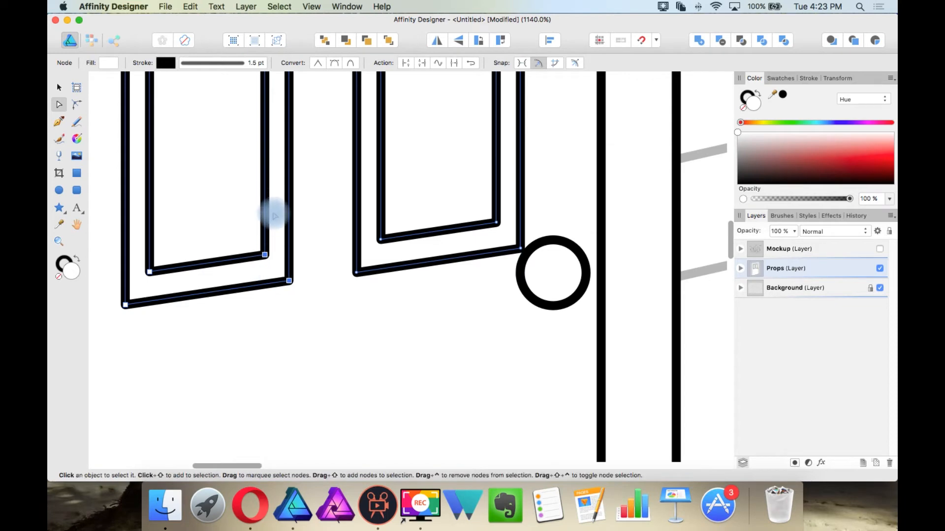
{"action": "left_click", "coordinate": [307, 283]}
{"action": "left_click", "coordinate": [273, 249]}
{"action": "left_click", "coordinate": [262, 245]}
{"action": "left_click", "coordinate": [289, 273], "text": "shift"}
{"action": "left_click_drag", "start_coordinate": [300, 293], "coordinate": [238, 234]}
{"action": "left_click_drag", "start_coordinate": [289, 280], "coordinate": [290, 275]}
{"action": "left_click_drag", "start_coordinate": [539, 262], "coordinate": [473, 210]}
{"action": "left_click_drag", "start_coordinate": [520, 249], "coordinate": [520, 241]}
Nudge the selected panel shapes up slightly and move the doorknob down, clear of the right panel's corner
{"action": "key", "text": "v"}
{"action": "scroll", "coordinate": [344, 254], "scroll_direction": "down", "scroll_amount": 3}
{"action": "key", "text": "Up"}
{"action": "scroll", "coordinate": [393, 215], "scroll_direction": "up", "scroll_amount": 2}
{"action": "left_click", "coordinate": [492, 268]}
{"action": "left_click_drag", "start_coordinate": [483, 272], "coordinate": [482, 288]}
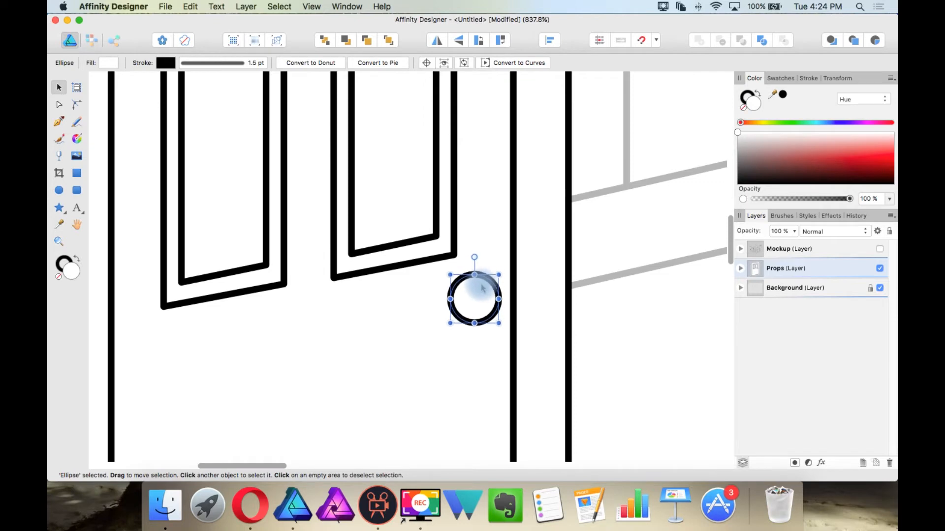
{"action": "scroll", "coordinate": [418, 261], "scroll_direction": "down", "scroll_amount": 8}
Duplicate the four upper panel shapes into the door's lower half and shear the copies to follow the sloping floor line
{"action": "left_click_drag", "start_coordinate": [370, 165], "coordinate": [421, 337]}
{"action": "scroll", "coordinate": [422, 214], "scroll_direction": "up", "scroll_amount": 4}
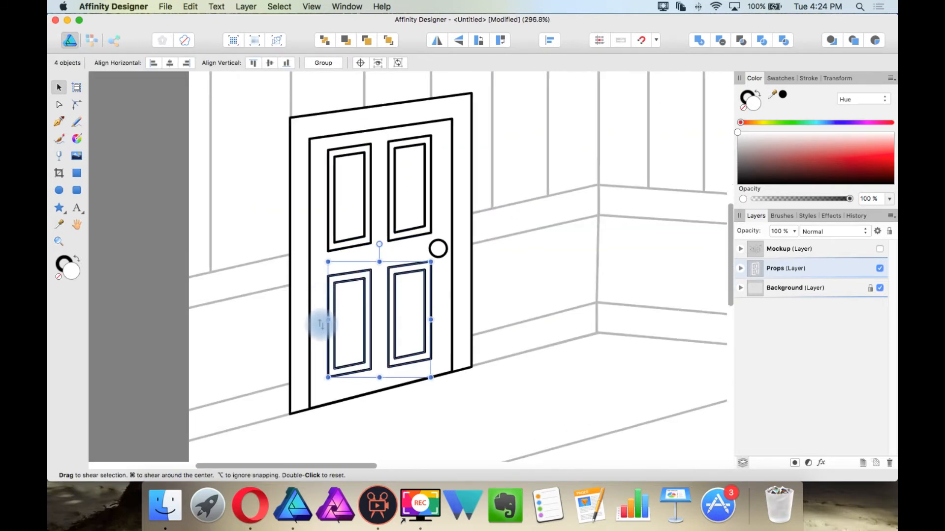
{"action": "scroll", "coordinate": [379, 295], "scroll_direction": "up", "scroll_amount": 2}
{"action": "scroll", "coordinate": [386, 264], "scroll_direction": "down", "scroll_amount": 2}
{"action": "scroll", "coordinate": [393, 268], "scroll_direction": "up", "scroll_amount": 1}
{"action": "scroll", "coordinate": [394, 269], "scroll_direction": "up", "scroll_amount": 2}
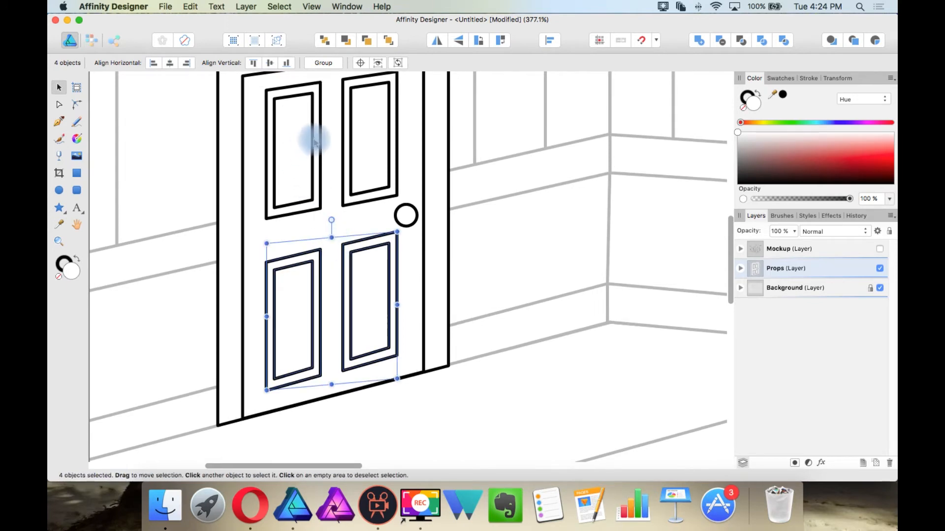
Select all eight panel shapes and lower their combined top edge to compress them slightly within the door
{"action": "left_click", "coordinate": [315, 86], "text": "shift"}
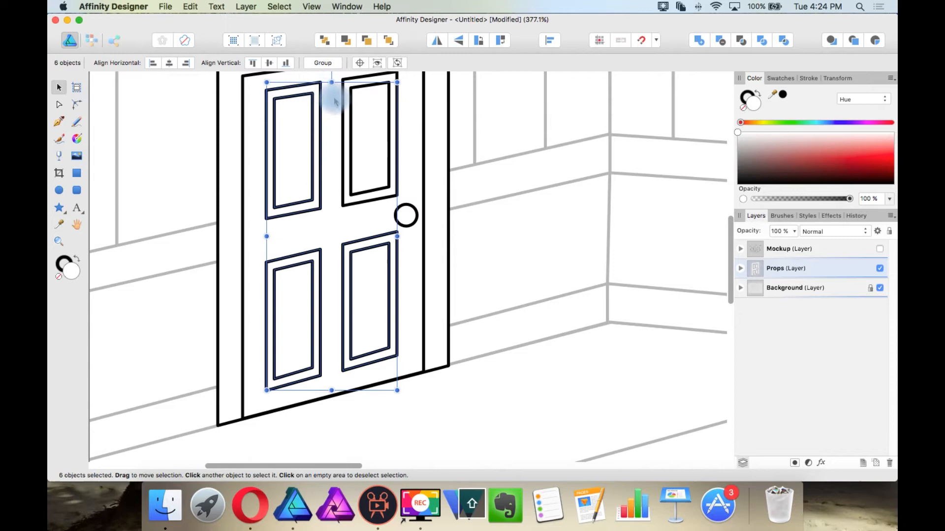
{"action": "scroll", "coordinate": [356, 106], "scroll_direction": "up", "scroll_amount": 1}
{"action": "left_click", "coordinate": [369, 86], "text": "shift"}
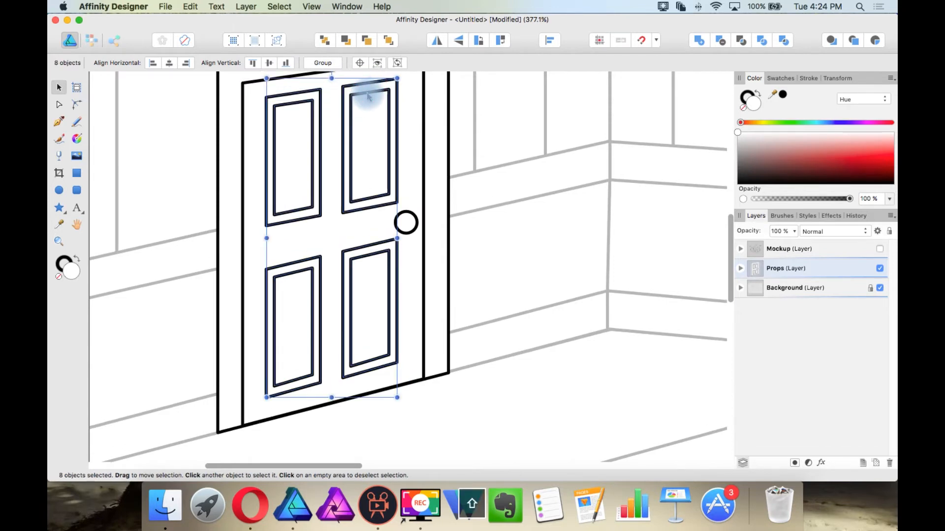
{"action": "scroll", "coordinate": [335, 98], "scroll_direction": "up", "scroll_amount": 1}
{"action": "left_click_drag", "start_coordinate": [331, 83], "coordinate": [331, 98]}
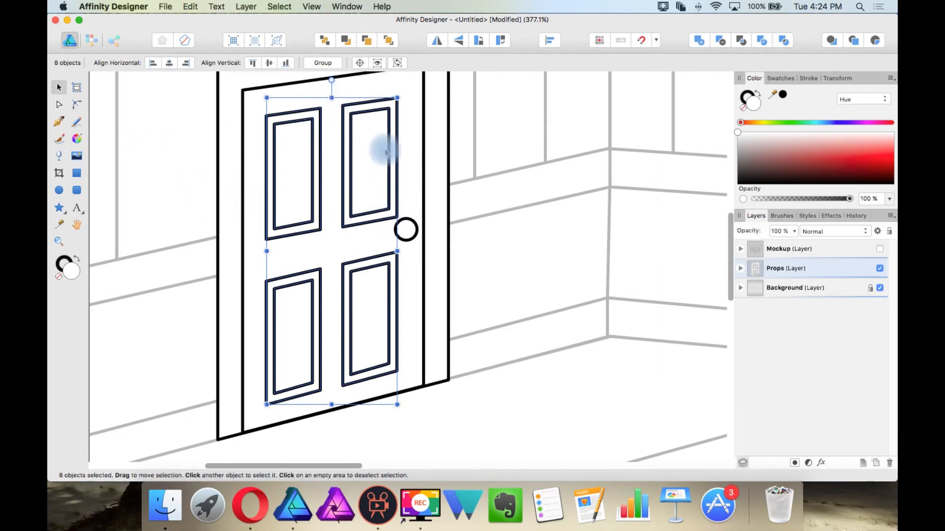
Select the outer and inner shapes of the door's two upper panels and nudge them up to widen the gap above the lower panels
{"action": "left_click", "coordinate": [400, 143]}
{"action": "left_click", "coordinate": [393, 132], "text": "shift"}
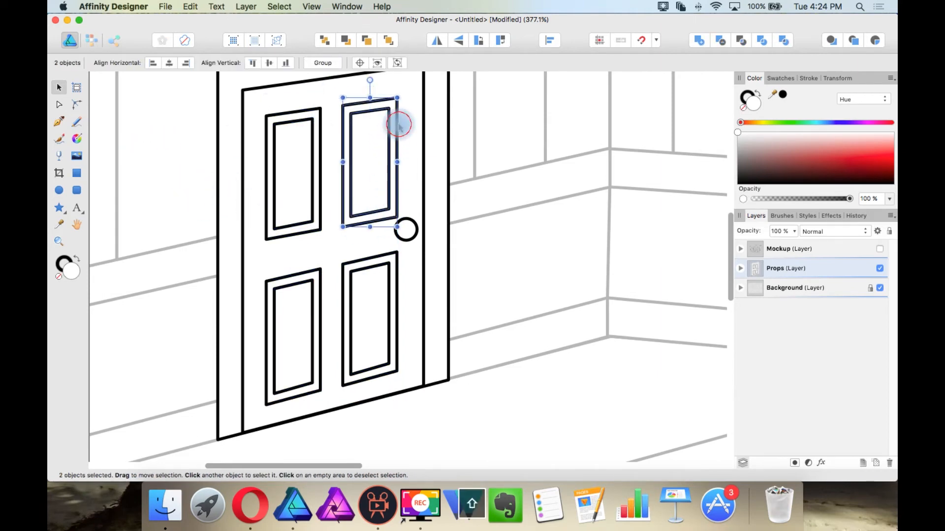
{"action": "left_click", "coordinate": [319, 135], "text": "shift"}
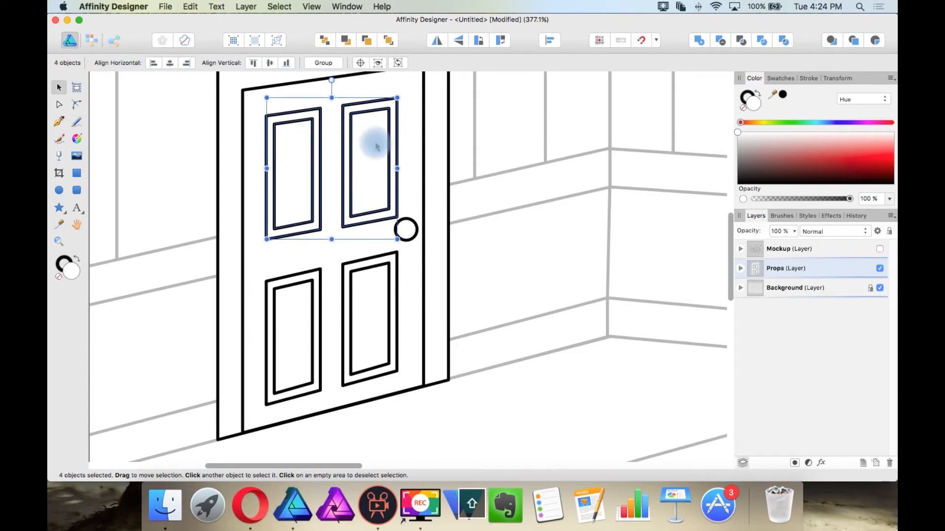
{"action": "key", "text": "Up"}
{"action": "key", "text": "Up"}
{"action": "key", "text": "Up"}
{"action": "key", "text": "Up"}
{"action": "key", "text": "Up"}
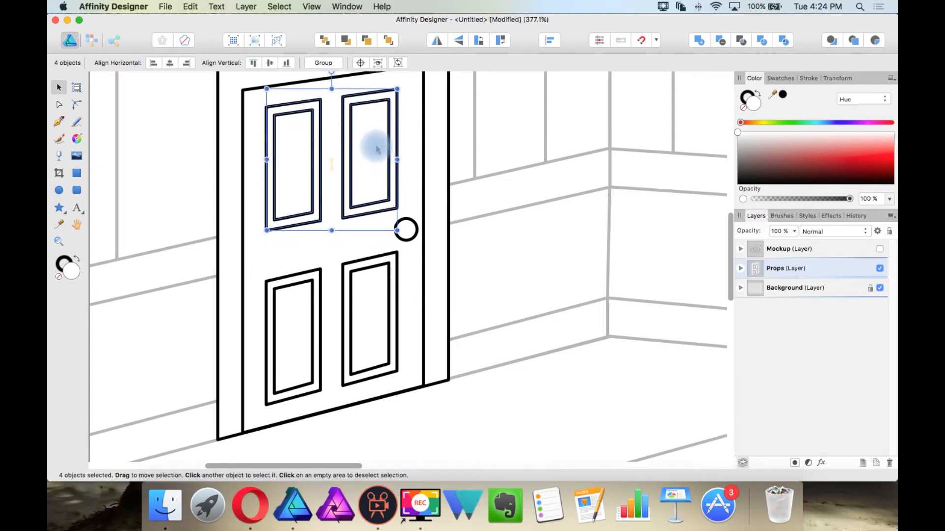
{"action": "scroll", "coordinate": [381, 136], "scroll_direction": "down", "scroll_amount": 6}
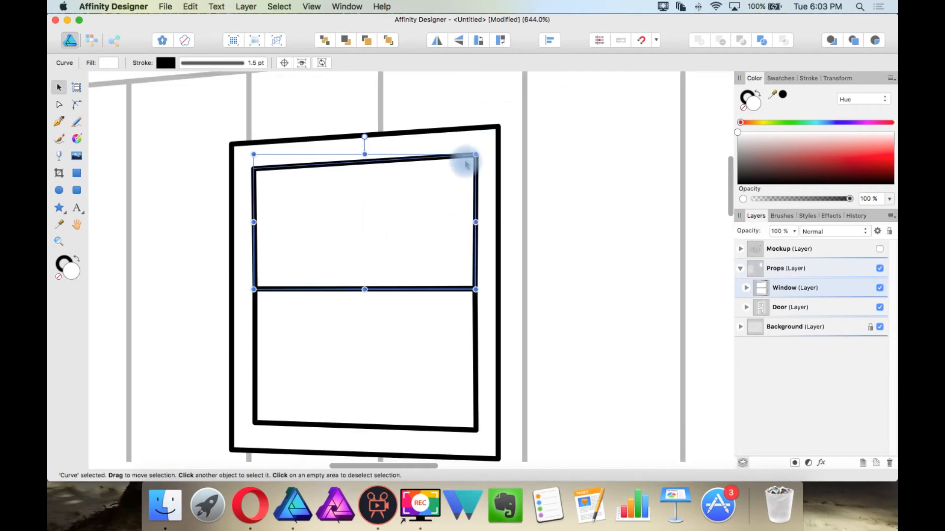
Build the window's two sashes with a grid of six panes each and add a two-tier sill beneath the frame
{"action": "left_click_drag", "start_coordinate": [466, 165], "coordinate": [513, 101]}
{"action": "left_click_drag", "start_coordinate": [466, 298], "coordinate": [541, 308]}
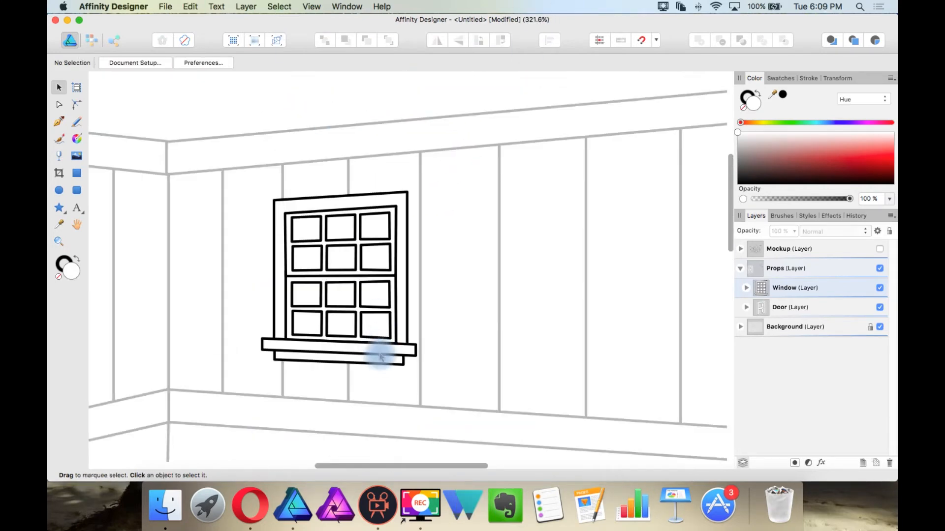
Draw a small circle above the window's upper-left corner and duplicate it into a sloping row of 17 overlapping circles across the window
{"action": "left_click", "coordinate": [59, 190]}
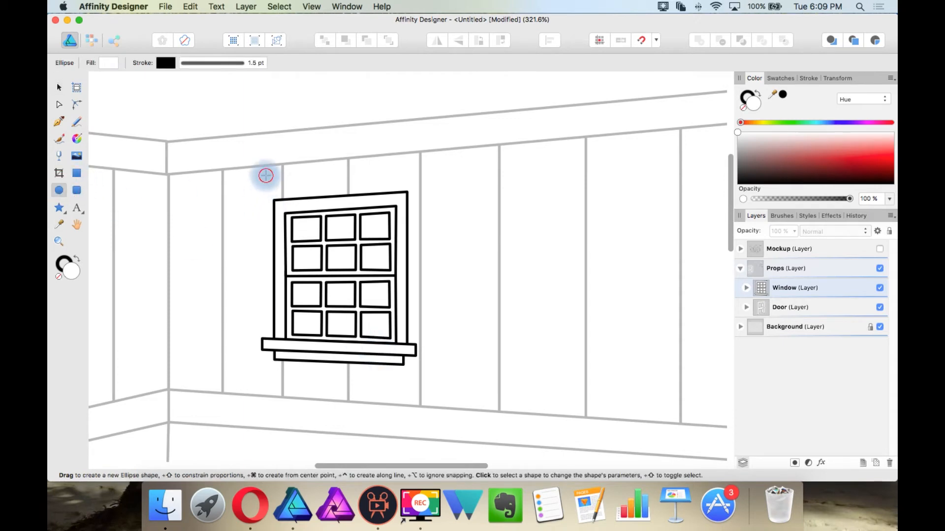
{"action": "scroll", "coordinate": [253, 178], "scroll_direction": "up", "scroll_amount": 3}
{"action": "left_click_drag", "start_coordinate": [276, 186], "coordinate": [289, 184]}
{"action": "key", "text": "v"}
{"action": "key", "text": "super+j"}
{"action": "key", "text": "super+j"}
{"action": "key", "text": "super+j"}
{"action": "key", "text": "super+j"}
{"action": "key", "text": "super+j"}
{"action": "key", "text": "super+j"}
{"action": "key", "text": "super+j"}
{"action": "key", "text": "super+j"}
{"action": "key", "text": "super+j"}
{"action": "key", "text": "super+j"}
{"action": "key", "text": "super+j"}
{"action": "key", "text": "super+j"}
{"action": "key", "text": "super+j"}
{"action": "key", "text": "super+j"}
{"action": "key", "text": "super+j"}
{"action": "left_click_drag", "start_coordinate": [245, 215], "coordinate": [542, 140]}
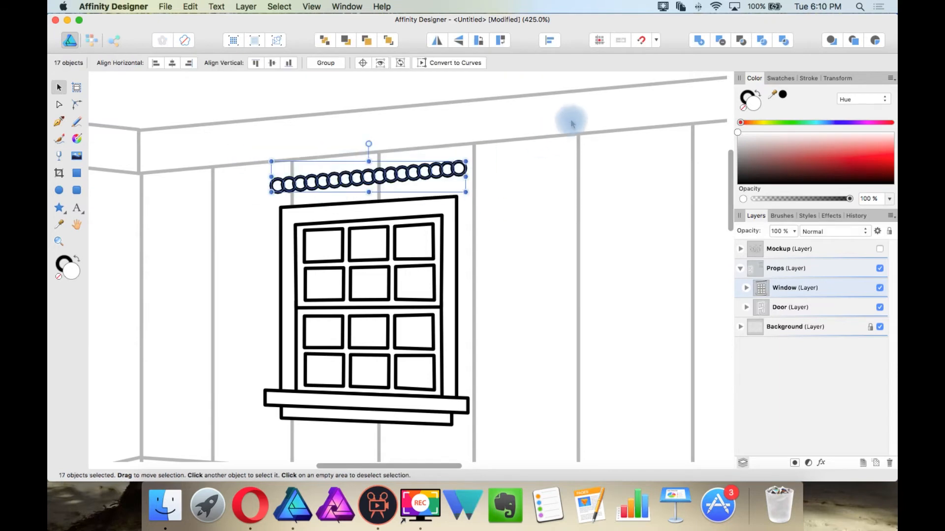
Combine the row of circles into one scalloped shape and fit it along the sloping top of the window frame
{"action": "left_click", "coordinate": [699, 41]}
{"action": "scroll", "coordinate": [455, 179], "scroll_direction": "up", "scroll_amount": 1}
{"action": "left_click_drag", "start_coordinate": [373, 177], "coordinate": [371, 190]}
{"action": "left_click_drag", "start_coordinate": [484, 190], "coordinate": [480, 197]}
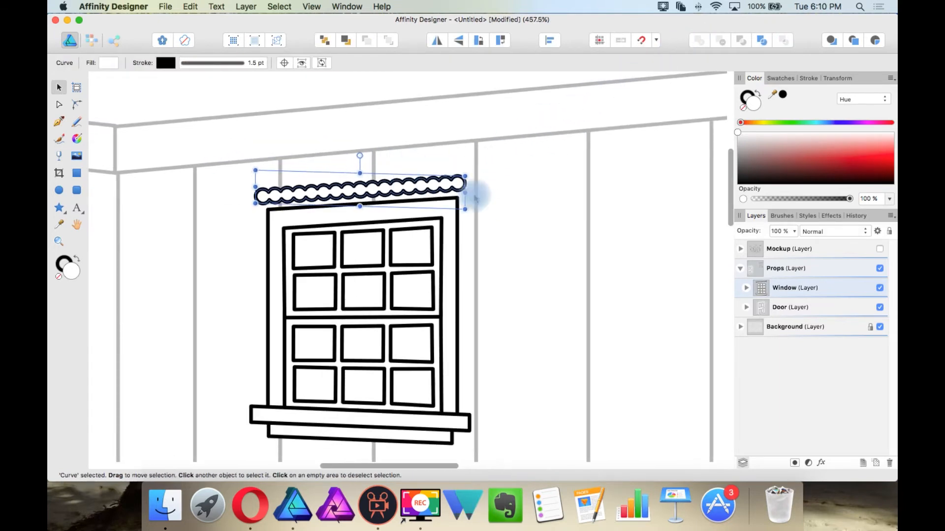
Draw a wavy-hemmed curtain below the scalloped strip with the Pencil tool, close its curve and move it back behind the strip
{"action": "key", "text": "n"}
{"action": "mouse_move", "coordinate": [261, 200]}
{"action": "left_mouse_down"}
{"action": "mouse_move", "coordinate": [288, 234]}
{"action": "mouse_move", "coordinate": [397, 234]}
{"action": "mouse_move", "coordinate": [460, 201]}
{"action": "mouse_move", "coordinate": [451, 161]}
{"action": "left_mouse_up"}
{"action": "scroll", "coordinate": [451, 163], "scroll_direction": "up", "scroll_amount": 2}
{"action": "scroll", "coordinate": [399, 215], "scroll_direction": "down", "scroll_amount": 1}
{"action": "key", "text": "a"}
{"action": "left_click", "coordinate": [423, 63]}
{"action": "left_click", "coordinate": [346, 42]}
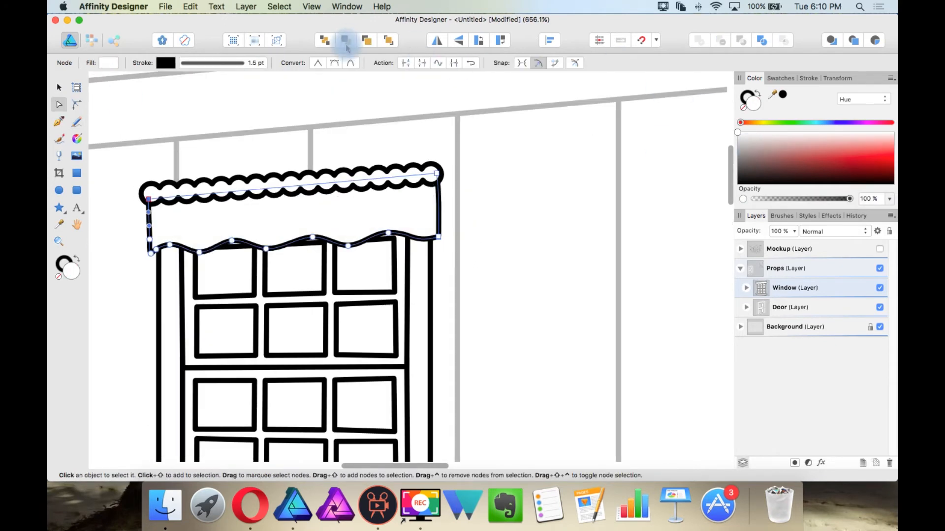
Draw short vertical fold lines across the window's curtain with the Pencil tool
{"action": "scroll", "coordinate": [223, 208], "scroll_direction": "up", "scroll_amount": 1}
{"action": "key", "text": "n"}
{"action": "left_click_drag", "start_coordinate": [210, 205], "coordinate": [211, 232]}
{"action": "left_click_drag", "start_coordinate": [220, 240], "coordinate": [216, 181]}
{"action": "left_click_drag", "start_coordinate": [273, 199], "coordinate": [274, 231]}
{"action": "left_click_drag", "start_coordinate": [290, 235], "coordinate": [285, 200]}
{"action": "mouse_move", "coordinate": [348, 229]}
{"action": "left_mouse_down"}
{"action": "mouse_move", "coordinate": [351, 197]}
{"action": "mouse_move", "coordinate": [359, 227]}
{"action": "left_mouse_up"}
{"action": "scroll", "coordinate": [435, 220], "scroll_direction": "down", "scroll_amount": 10}
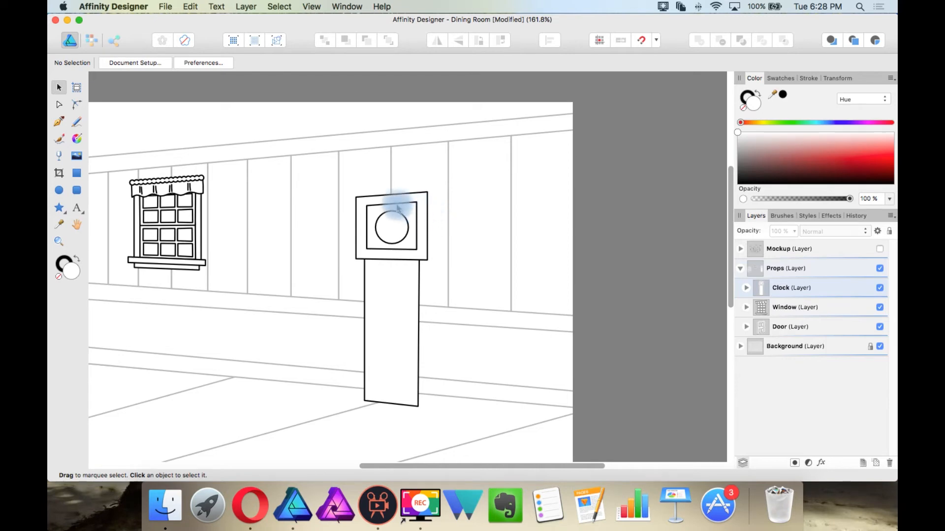
Bevel the two upper corners of the clock head's outer shape with the Corner tool, using straight cuts
{"action": "scroll", "coordinate": [389, 214], "scroll_direction": "up", "scroll_amount": 6}
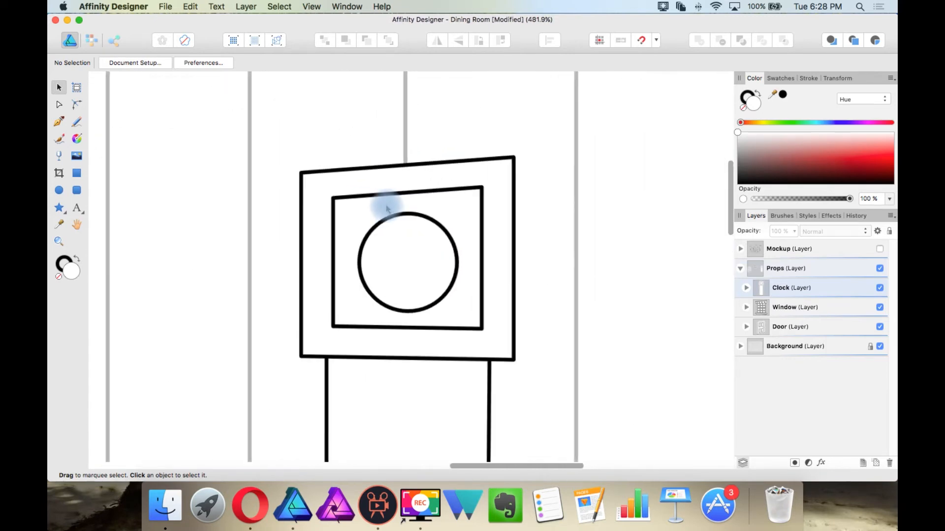
{"action": "left_click", "coordinate": [378, 166]}
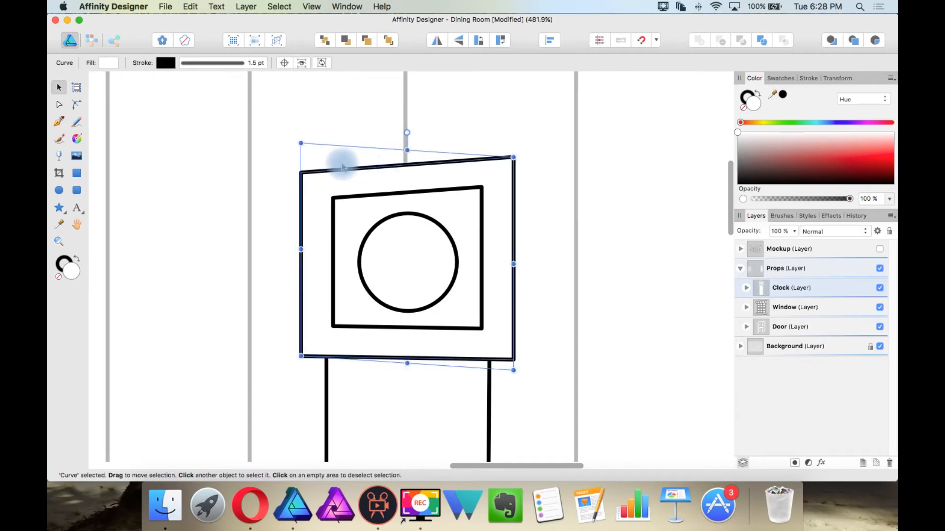
{"action": "left_click", "coordinate": [78, 105]}
{"action": "left_click_drag", "start_coordinate": [274, 118], "coordinate": [564, 205]}
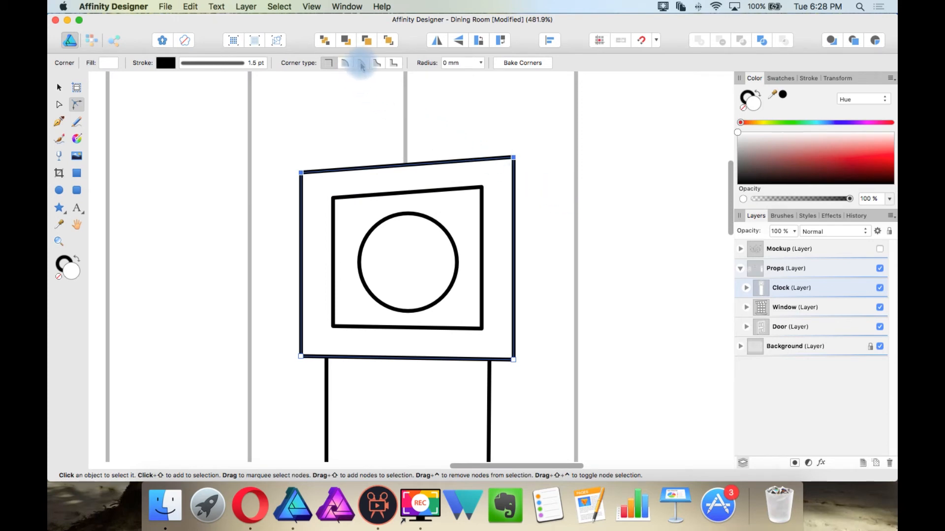
{"action": "left_click_drag", "start_coordinate": [308, 180], "coordinate": [315, 188]}
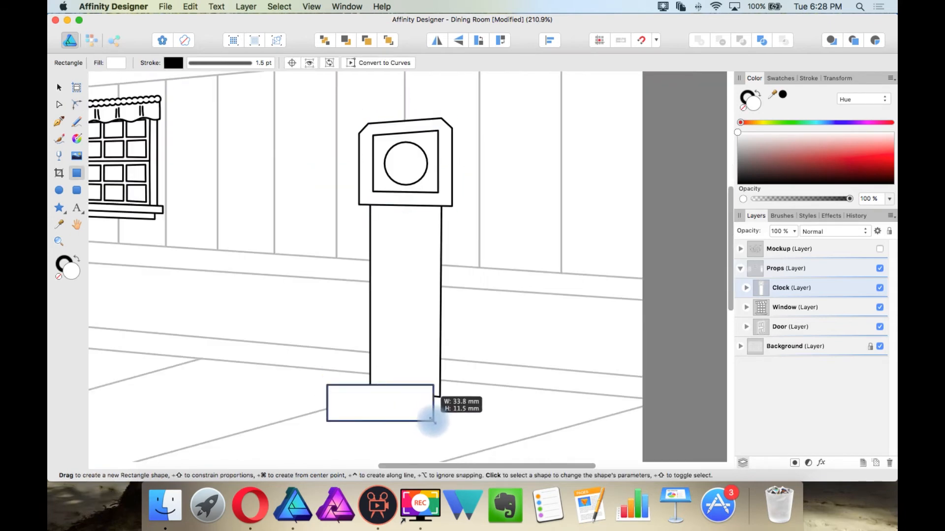
Draw a rectangle at the clock's foot, shear it to follow the floor perspective and position it behind the clock body as the base
{"action": "left_click_drag", "start_coordinate": [432, 415], "coordinate": [337, 422]}
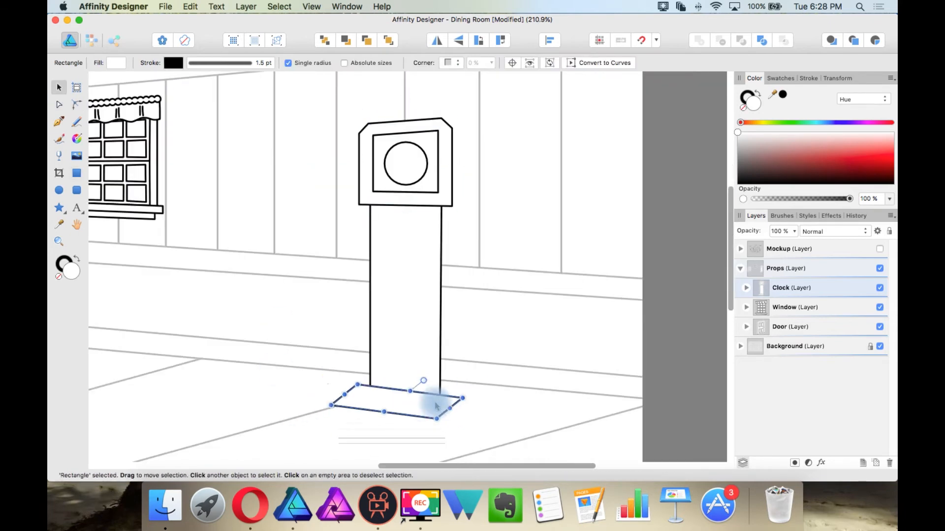
{"action": "left_click", "coordinate": [325, 39]}
{"action": "left_click_drag", "start_coordinate": [470, 400], "coordinate": [464, 388]}
{"action": "scroll", "coordinate": [431, 420], "scroll_direction": "up", "scroll_amount": 2}
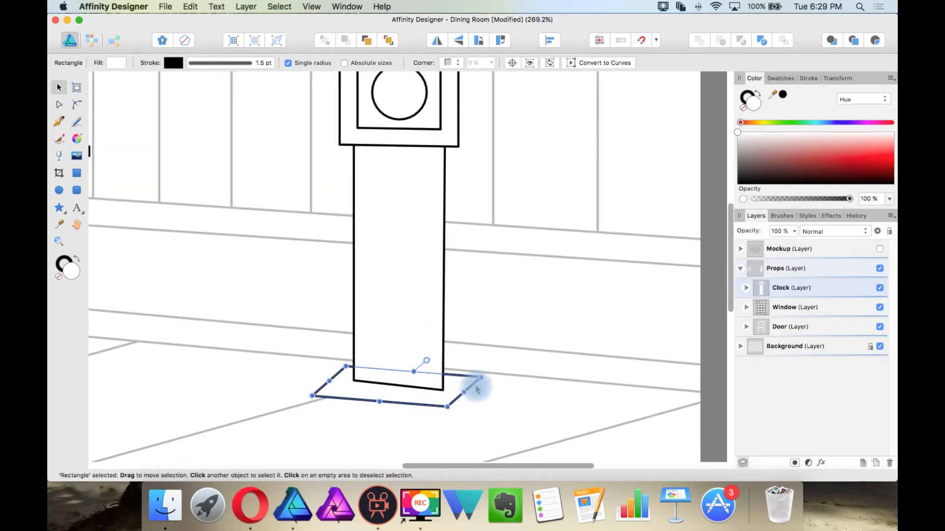
{"action": "left_click_drag", "start_coordinate": [414, 371], "coordinate": [425, 367]}
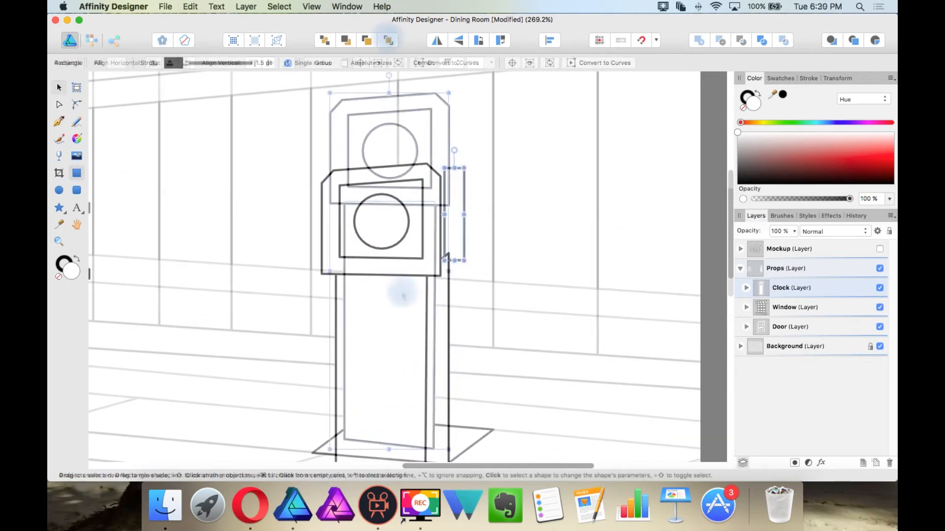
Shear the narrow rectangle beside the clock head into a receding side face and fit it against the head's edge
{"action": "left_click_drag", "start_coordinate": [458, 261], "coordinate": [455, 241]}
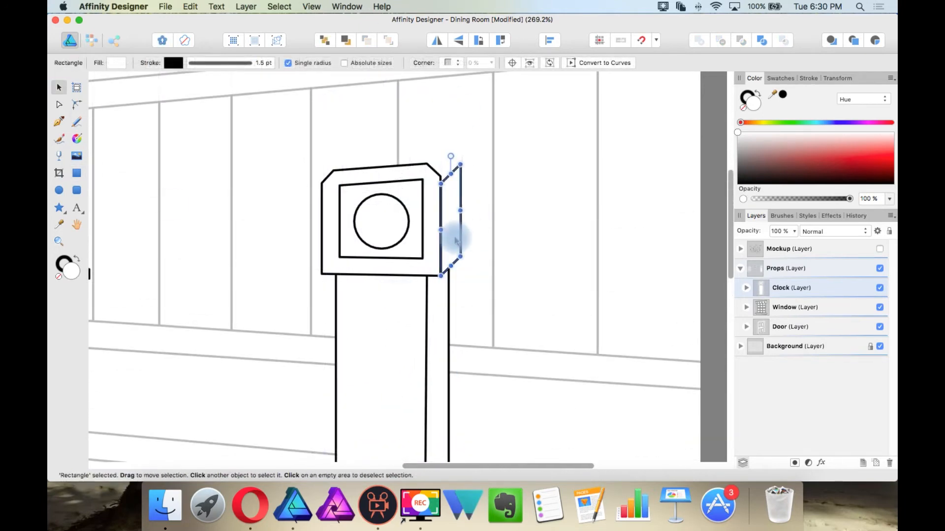
{"action": "scroll", "coordinate": [463, 237], "scroll_direction": "up", "scroll_amount": 5}
{"action": "scroll", "coordinate": [390, 274], "scroll_direction": "down", "scroll_amount": 3}
{"action": "left_click_drag", "start_coordinate": [398, 194], "coordinate": [397, 179]}
Enable snapping, draw a rectangle below the clock base's front edge and shear it to follow that edge as the front face
{"action": "key", "text": "semicolon"}
{"action": "scroll", "coordinate": [347, 197], "scroll_direction": "down", "scroll_amount": 5}
{"action": "scroll", "coordinate": [330, 372], "scroll_direction": "up", "scroll_amount": 4}
{"action": "key", "text": "m"}
{"action": "left_click_drag", "start_coordinate": [203, 338], "coordinate": [333, 382]}
{"action": "mouse_move", "coordinate": [268, 386]}
{"action": "left_mouse_down"}
{"action": "mouse_move", "coordinate": [224, 388]}
{"action": "mouse_move", "coordinate": [272, 364]}
{"action": "mouse_move", "coordinate": [285, 397]}
{"action": "mouse_move", "coordinate": [297, 396]}
{"action": "left_mouse_up"}
{"action": "key", "text": "v"}
{"action": "scroll", "coordinate": [282, 398], "scroll_direction": "up", "scroll_amount": 3}
{"action": "left_click_drag", "start_coordinate": [416, 354], "coordinate": [406, 372]}
{"action": "left_click_drag", "start_coordinate": [406, 372], "coordinate": [422, 371]}
{"action": "scroll", "coordinate": [421, 372], "scroll_direction": "down", "scroll_amount": 3}
Draw a second, thinner rectangle under the base's front face, then select both front shapes and align them with the base
{"action": "key", "text": "m"}
{"action": "left_click_drag", "start_coordinate": [200, 307], "coordinate": [406, 339]}
{"action": "scroll", "coordinate": [407, 337], "scroll_direction": "up", "scroll_amount": 3}
{"action": "left_click_drag", "start_coordinate": [397, 342], "coordinate": [405, 343]}
{"action": "scroll", "coordinate": [385, 296], "scroll_direction": "down", "scroll_amount": 5}
{"action": "scroll", "coordinate": [385, 295], "scroll_direction": "up", "scroll_amount": 4}
{"action": "key", "text": "v"}
{"action": "left_click", "coordinate": [327, 312], "text": "shift"}
{"action": "left_click_drag", "start_coordinate": [301, 337], "coordinate": [322, 338]}
{"action": "scroll", "coordinate": [376, 317], "scroll_direction": "up", "scroll_amount": 3}
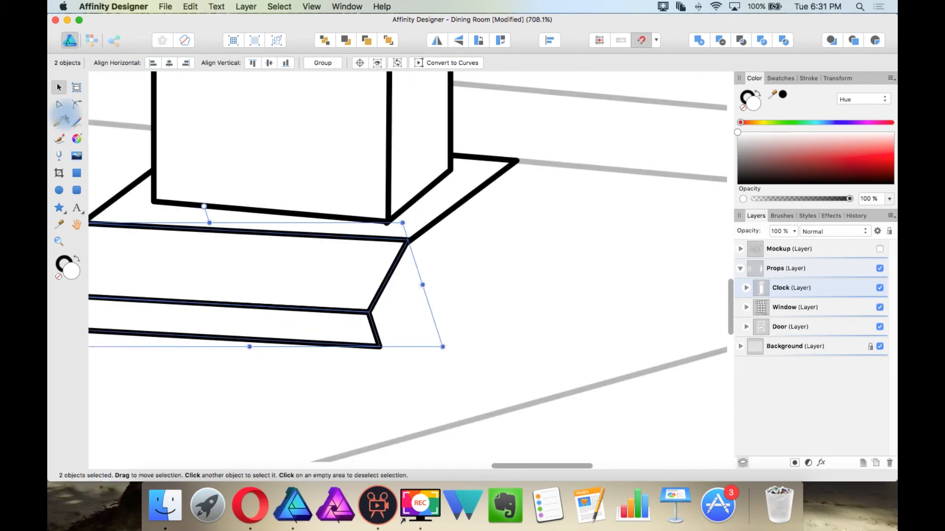
Adjust the corner nodes of the two front base shapes to slant their ends and make their shared edges meet
{"action": "left_click", "coordinate": [60, 106]}
{"action": "scroll", "coordinate": [422, 253], "scroll_direction": "up", "scroll_amount": 5}
{"action": "left_click_drag", "start_coordinate": [389, 325], "coordinate": [387, 356]}
{"action": "scroll", "coordinate": [374, 349], "scroll_direction": "down", "scroll_amount": 5}
{"action": "scroll", "coordinate": [114, 340], "scroll_direction": "up", "scroll_amount": 4}
{"action": "left_click_drag", "start_coordinate": [126, 348], "coordinate": [119, 347]}
{"action": "scroll", "coordinate": [119, 347], "scroll_direction": "up", "scroll_amount": 3}
{"action": "left_click_drag", "start_coordinate": [186, 392], "coordinate": [195, 391]}
{"action": "left_click", "coordinate": [642, 42]}
{"action": "left_click", "coordinate": [643, 44]}
{"action": "left_click", "coordinate": [374, 226]}
{"action": "left_click_drag", "start_coordinate": [272, 259], "coordinate": [277, 257]}
Draw a rectangle at the clock base's side, shear and resize it to the receding edge, and send it to the back
{"action": "scroll", "coordinate": [277, 257], "scroll_direction": "down", "scroll_amount": 3}
{"action": "scroll", "coordinate": [277, 257], "scroll_direction": "right", "scroll_amount": 5}
{"action": "left_click", "coordinate": [76, 173]}
{"action": "left_click_drag", "start_coordinate": [289, 161], "coordinate": [550, 278]}
{"action": "left_click_drag", "start_coordinate": [286, 223], "coordinate": [286, 391]}
{"action": "left_click_drag", "start_coordinate": [290, 388], "coordinate": [342, 353]}
{"action": "left_click_drag", "start_coordinate": [550, 218], "coordinate": [570, 207]}
{"action": "left_click_drag", "start_coordinate": [456, 338], "coordinate": [456, 381]}
{"action": "key", "text": "super+shift+["}
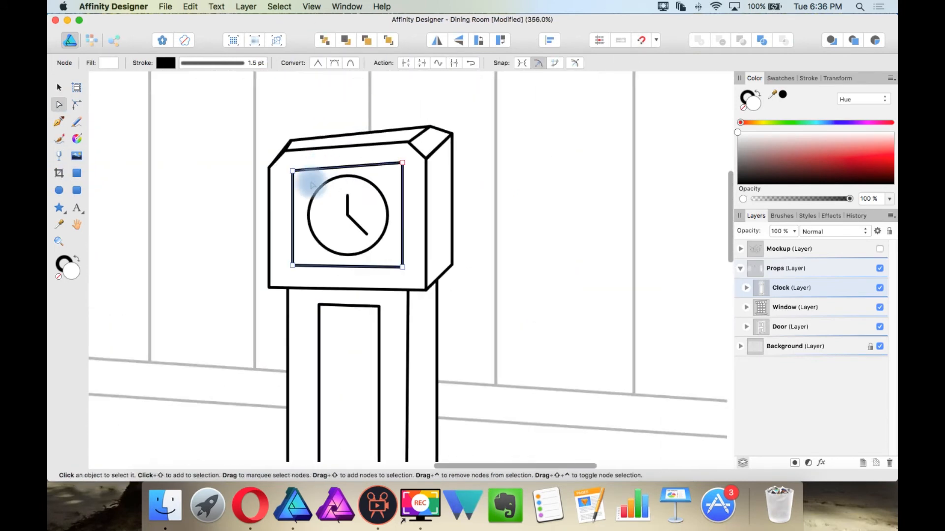
Draw a narrow vertical rectangle inside the left edge of the clock face's frame and adjust it to suggest a recess
{"action": "scroll", "coordinate": [300, 251], "scroll_direction": "up", "scroll_amount": 3}
{"action": "key", "text": "m"}
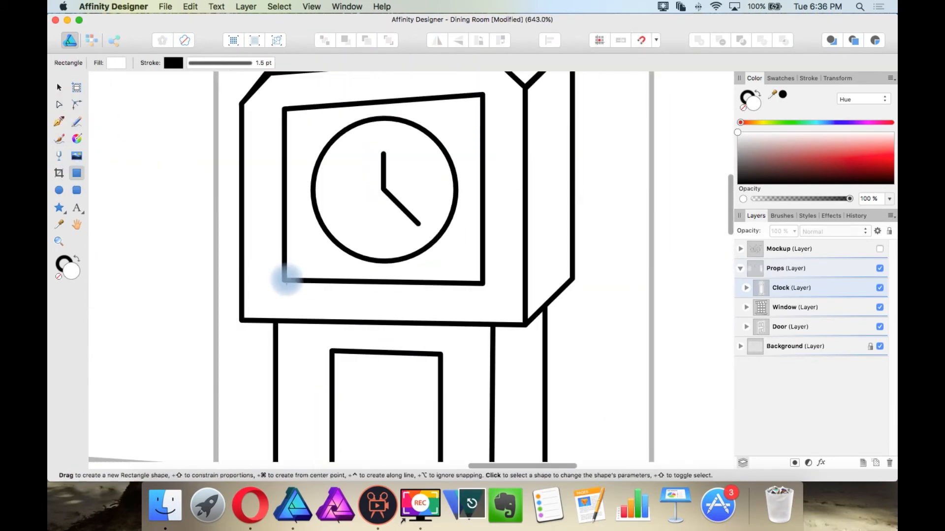
{"action": "left_click_drag", "start_coordinate": [286, 279], "coordinate": [308, 109]}
{"action": "scroll", "coordinate": [290, 191], "scroll_direction": "up", "scroll_amount": 2}
{"action": "scroll", "coordinate": [306, 173], "scroll_direction": "up", "scroll_amount": 4}
{"action": "key", "text": "v"}
{"action": "left_click_drag", "start_coordinate": [324, 176], "coordinate": [326, 172]}
{"action": "scroll", "coordinate": [323, 172], "scroll_direction": "down", "scroll_amount": 5}
{"action": "scroll", "coordinate": [374, 163], "scroll_direction": "up", "scroll_amount": 2}
Add a thin rectangle along the frame's upper inner edge, shear it to the slope and shape its left end into the recess corner
{"action": "left_click", "coordinate": [76, 173]}
{"action": "left_click", "coordinate": [59, 87]}
{"action": "mouse_move", "coordinate": [275, 153]}
{"action": "left_mouse_down"}
{"action": "mouse_move", "coordinate": [489, 168]}
{"action": "mouse_move", "coordinate": [492, 142]}
{"action": "left_mouse_up"}
{"action": "left_click_drag", "start_coordinate": [394, 160], "coordinate": [394, 184]}
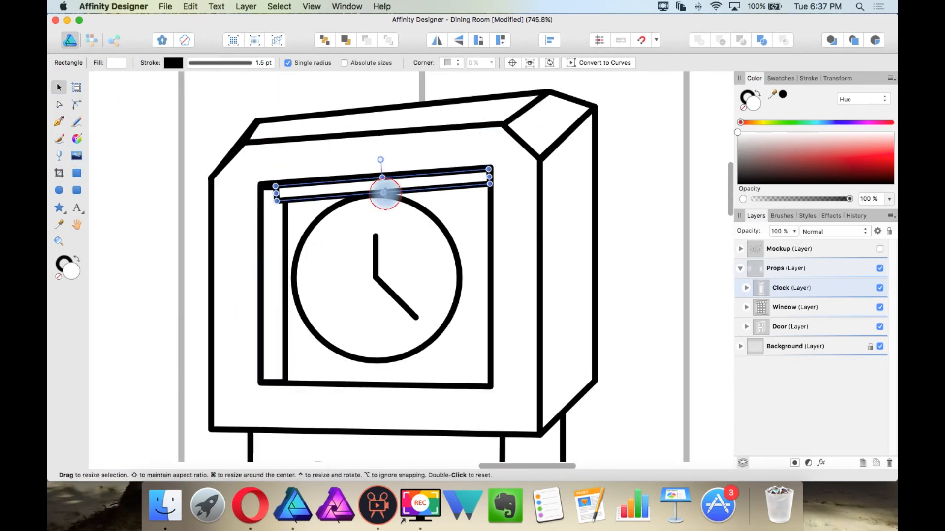
{"action": "key", "text": "a"}
{"action": "scroll", "coordinate": [266, 175], "scroll_direction": "up", "scroll_amount": 4}
{"action": "left_click", "coordinate": [260, 214]}
{"action": "scroll", "coordinate": [344, 217], "scroll_direction": "down", "scroll_amount": 5}
{"action": "scroll", "coordinate": [417, 187], "scroll_direction": "up", "scroll_amount": 4}
Select the clock's dial circle and add a slightly offset copy behind it to give the dial thickness
{"action": "key", "text": "v"}
{"action": "left_click", "coordinate": [422, 226]}
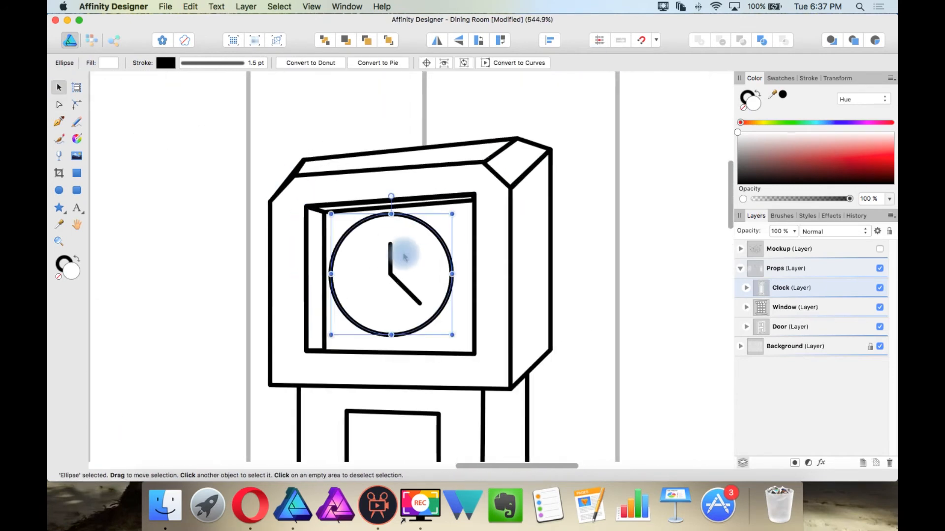
{"action": "scroll", "coordinate": [335, 207], "scroll_direction": "down", "scroll_amount": 4}
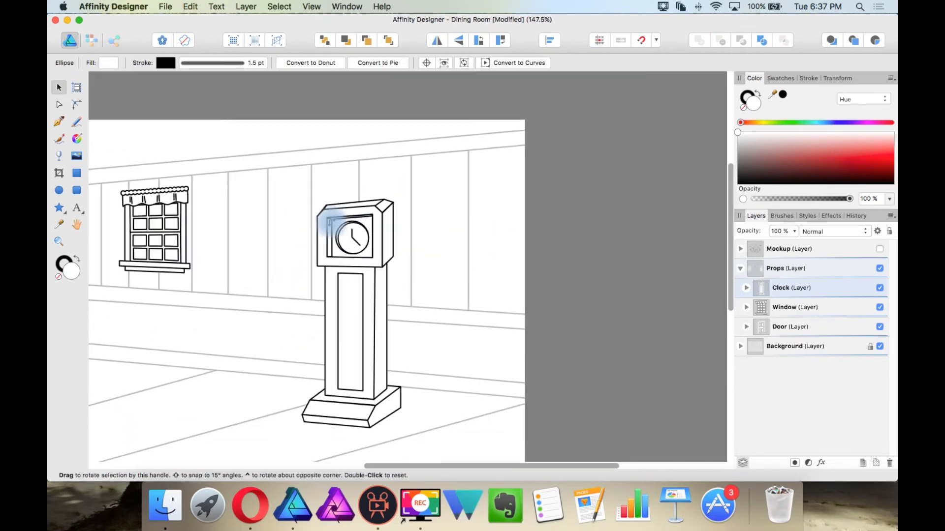
{"action": "scroll", "coordinate": [363, 259], "scroll_direction": "up", "scroll_amount": 3}
Add an inset copy of the clock body's tall panel and join the two outlines' upper-left corners with a Pen line
{"action": "left_click", "coordinate": [337, 230]}
{"action": "scroll", "coordinate": [333, 217], "scroll_direction": "up", "scroll_amount": 7}
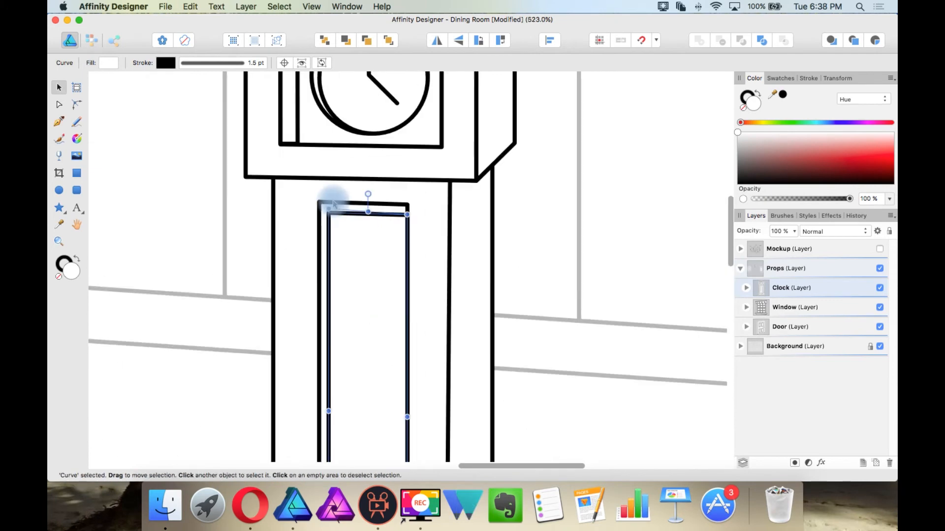
{"action": "left_click", "coordinate": [59, 121]}
{"action": "left_click", "coordinate": [287, 211]}
{"action": "left_click", "coordinate": [333, 263]}
{"action": "key", "text": "Escape"}
{"action": "scroll", "coordinate": [278, 221], "scroll_direction": "down", "scroll_amount": 8}
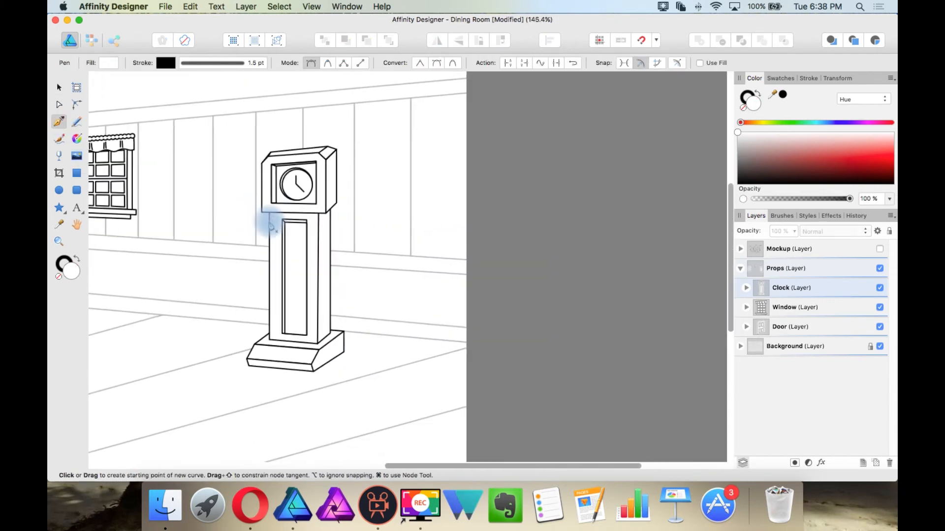
Draw a long thin rectangle inside the clock's tall panel and slant it to form the pendulum rod
{"action": "scroll", "coordinate": [273, 224], "scroll_direction": "up", "scroll_amount": 5}
{"action": "key", "text": "m"}
{"action": "mouse_move", "coordinate": [304, 203]}
{"action": "left_mouse_down"}
{"action": "mouse_move", "coordinate": [310, 416]}
{"action": "mouse_move", "coordinate": [325, 207]}
{"action": "mouse_move", "coordinate": [307, 226]}
{"action": "left_mouse_up"}
{"action": "key", "text": "v"}
{"action": "scroll", "coordinate": [278, 427], "scroll_direction": "up", "scroll_amount": 5}
{"action": "left_click_drag", "start_coordinate": [296, 396], "coordinate": [325, 397]}
{"action": "scroll", "coordinate": [325, 397], "scroll_direction": "down", "scroll_amount": 1}
Draw a circle at the lower end of the pendulum rod as its bob
{"action": "left_click", "coordinate": [59, 190]}
{"action": "left_click_drag", "start_coordinate": [284, 369], "coordinate": [358, 453]}
{"action": "key", "text": "v"}
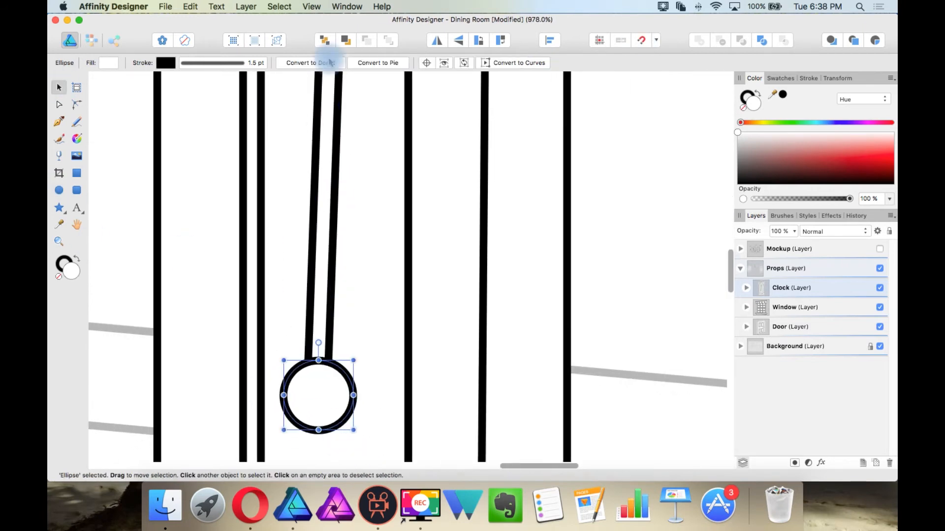
Fit the pendulum's rod and bob within the tall panel and align the rod's top nodes with the recess's upper edge
{"action": "scroll", "coordinate": [305, 384], "scroll_direction": "down", "scroll_amount": 12}
{"action": "left_click", "coordinate": [298, 368]}
{"action": "scroll", "coordinate": [296, 367], "scroll_direction": "up", "scroll_amount": 12}
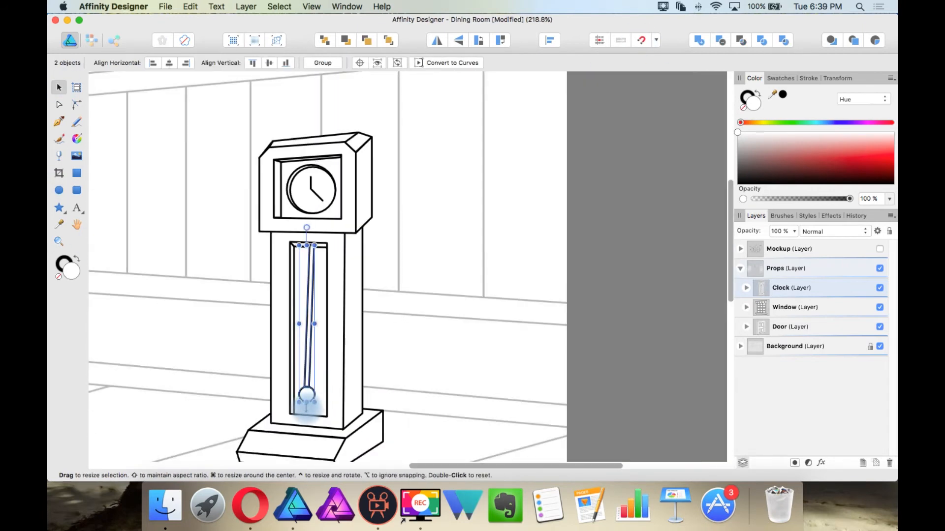
{"action": "left_click", "coordinate": [59, 105]}
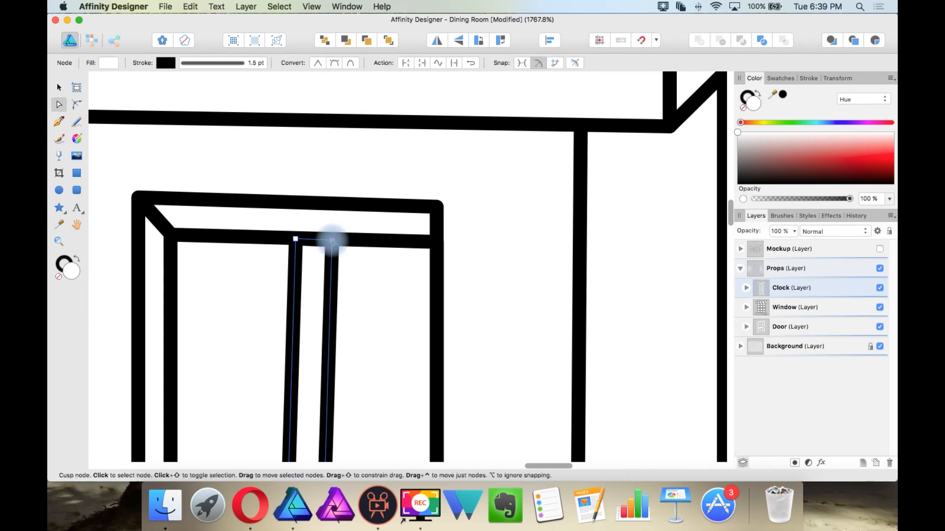
{"action": "scroll", "coordinate": [327, 239], "scroll_direction": "down", "scroll_amount": 8}
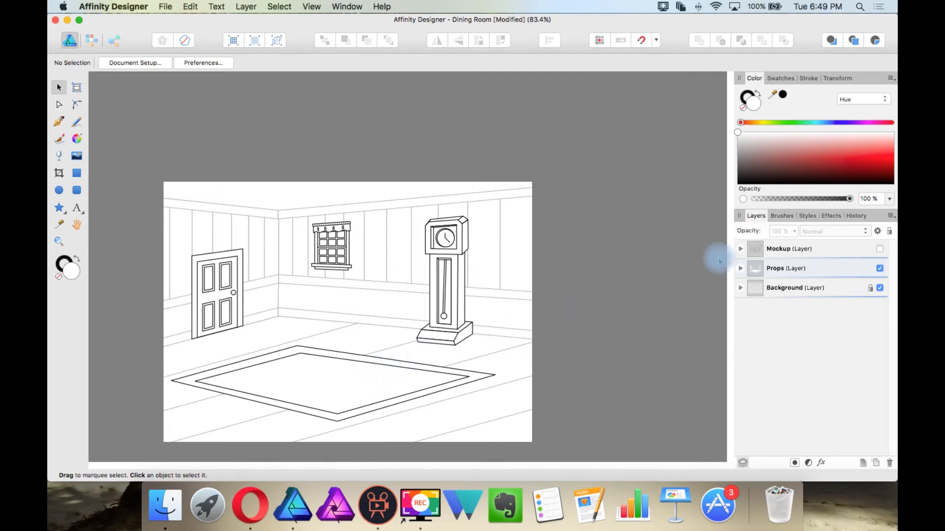
Show the Mockup layer to compare the sketch with the drawn props, then hide it again
{"action": "left_click", "coordinate": [881, 249]}
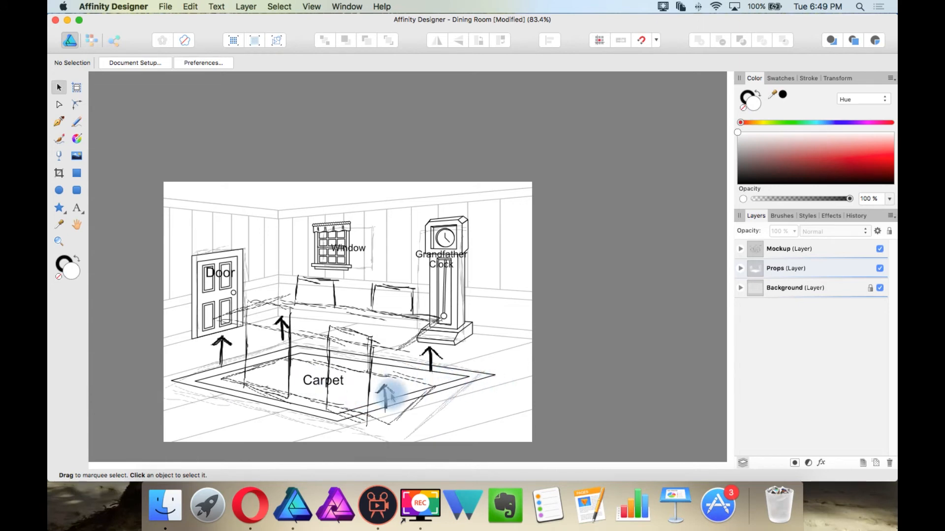
{"action": "left_click", "coordinate": [881, 249]}
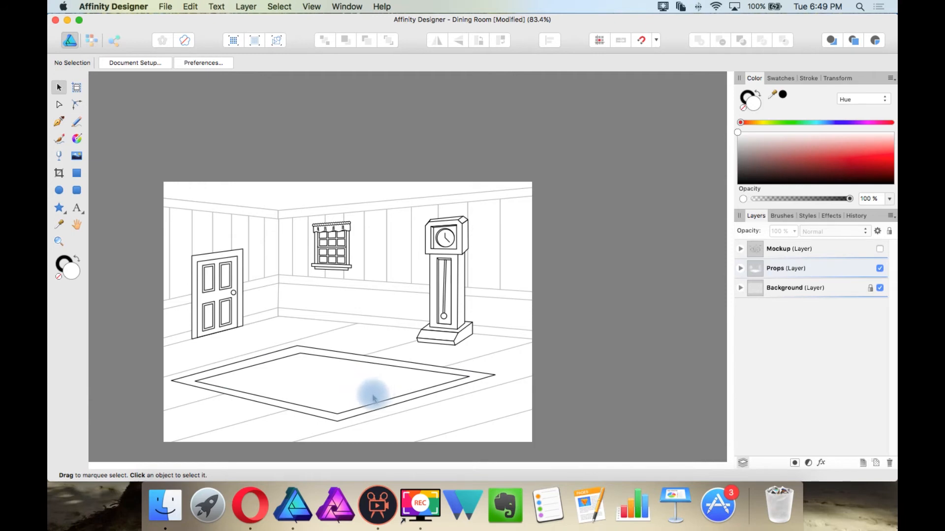
Duplicate the carpet's inner outline, scale the copy down and move it straight up above the carpet as a tabletop
{"action": "left_click", "coordinate": [403, 370]}
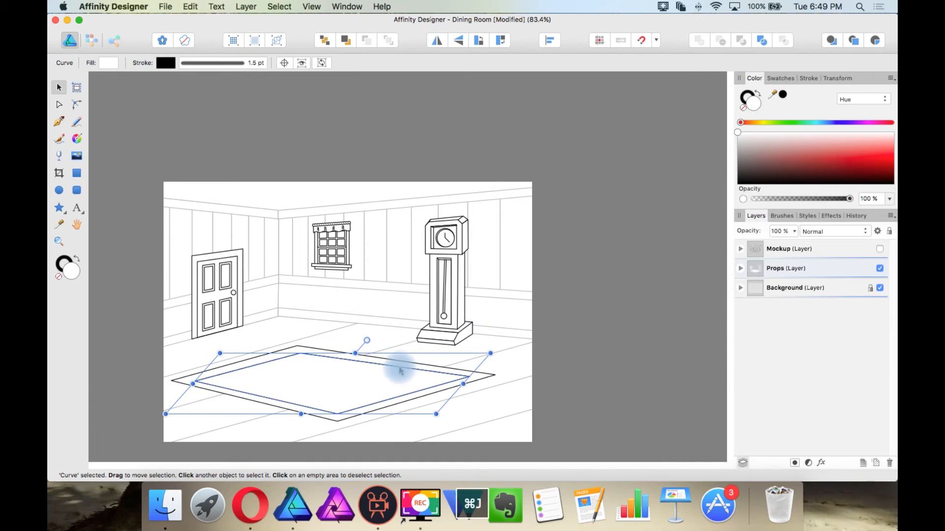
{"action": "left_click_drag", "start_coordinate": [436, 415], "coordinate": [419, 410]}
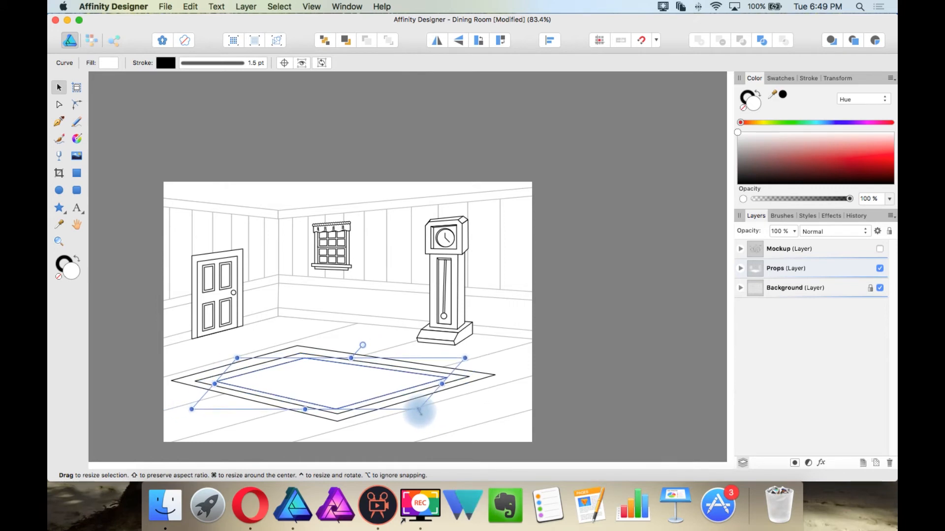
{"action": "left_click_drag", "start_coordinate": [327, 389], "coordinate": [327, 328]}
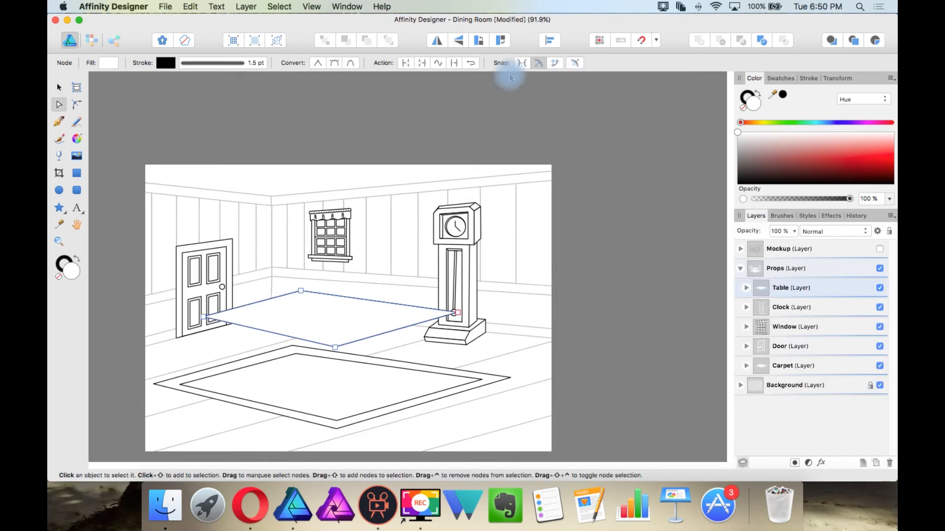
Flatten the tabletop by moving its back and front corners inward, and round all its corners to a 1.4 mm radius
{"action": "left_click_drag", "start_coordinate": [300, 290], "coordinate": [300, 300]}
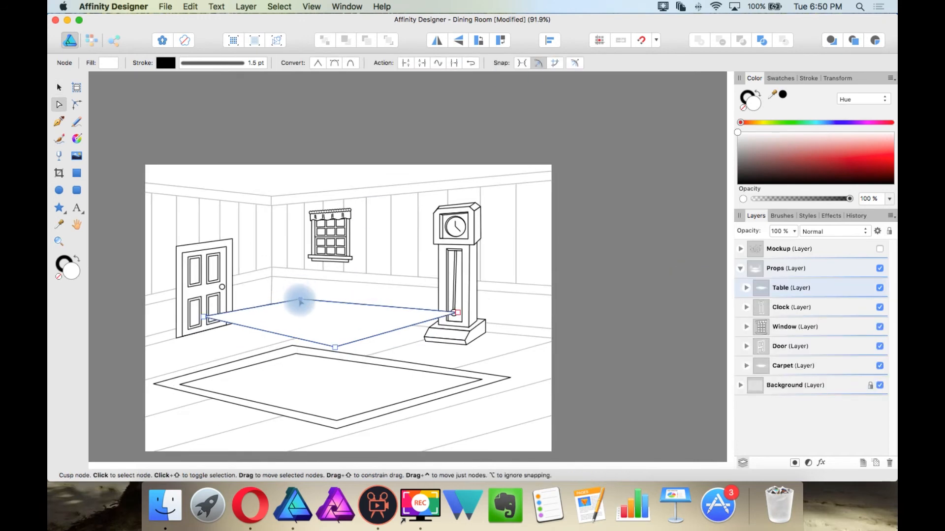
{"action": "left_click_drag", "start_coordinate": [334, 348], "coordinate": [335, 339]}
{"action": "scroll", "coordinate": [335, 340], "scroll_direction": "up", "scroll_amount": 3}
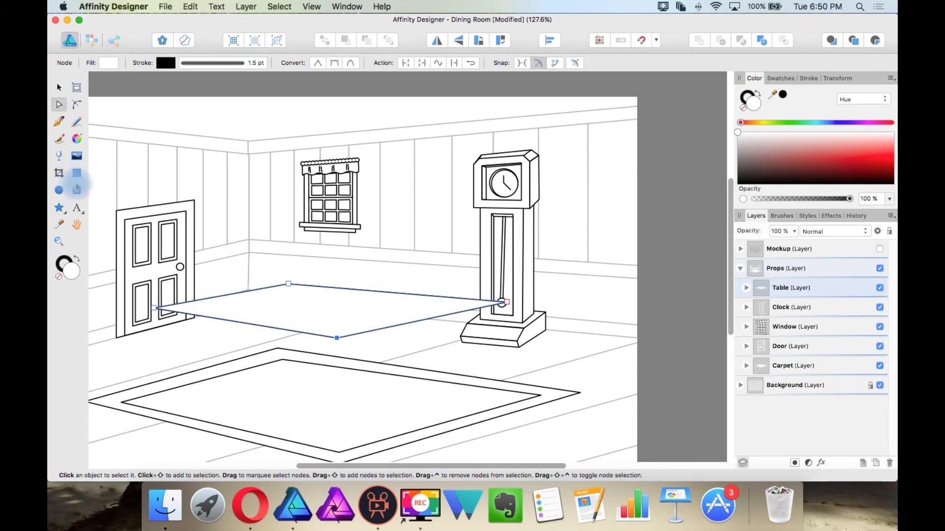
{"action": "left_click", "coordinate": [77, 105]}
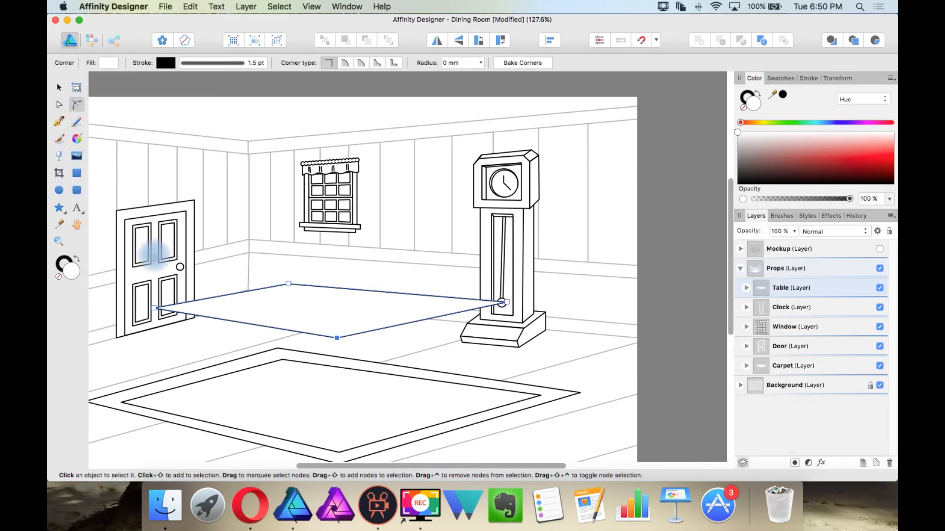
{"action": "left_click_drag", "start_coordinate": [141, 251], "coordinate": [566, 376]}
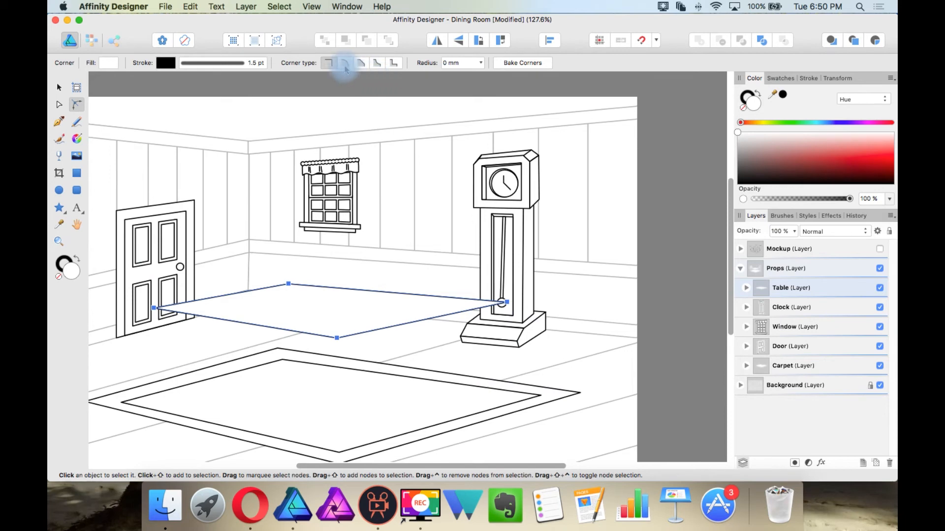
{"action": "left_click_drag", "start_coordinate": [154, 308], "coordinate": [167, 309]}
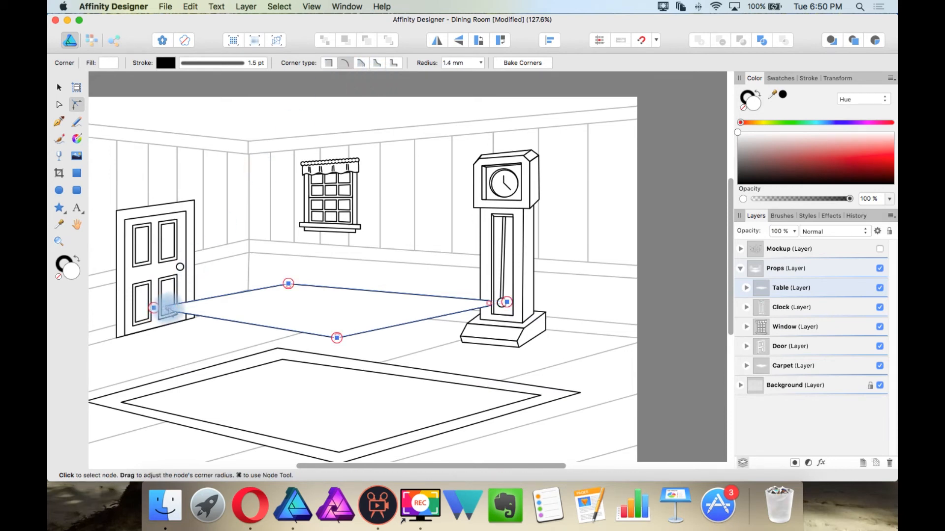
{"action": "scroll", "coordinate": [176, 318], "scroll_direction": "up", "scroll_amount": 4}
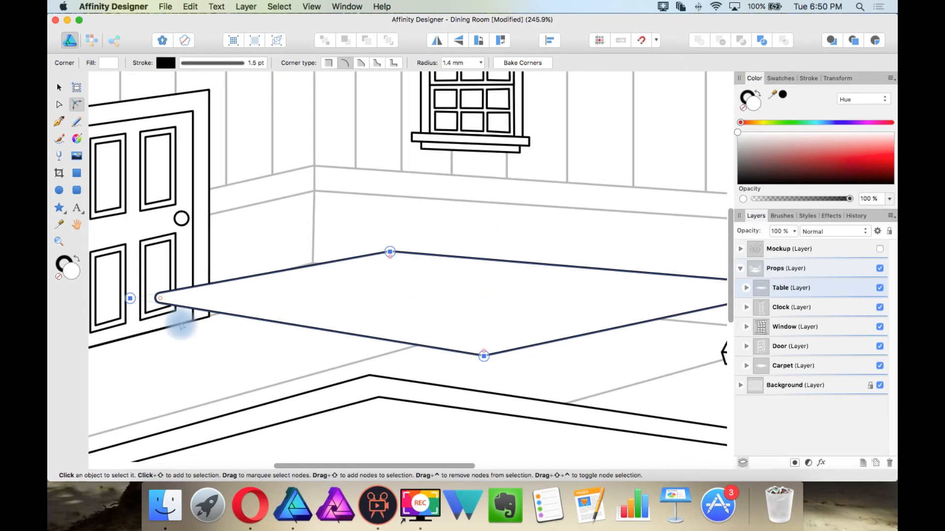
{"action": "scroll", "coordinate": [240, 290], "scroll_direction": "down", "scroll_amount": 2}
Duplicate the tabletop straight down a short distance and send the copy behind the original
{"action": "key", "text": "v"}
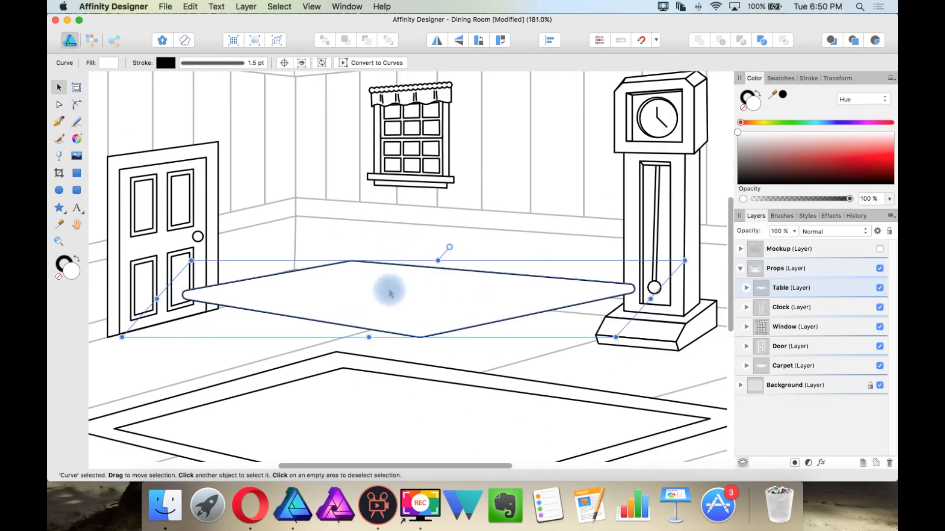
{"action": "left_click_drag", "start_coordinate": [388, 296], "coordinate": [392, 317]}
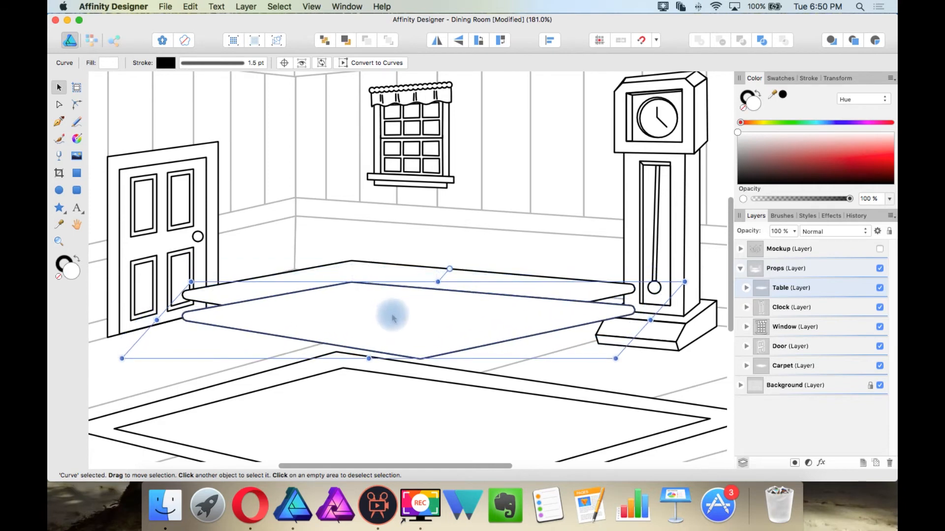
{"action": "left_click", "coordinate": [347, 39]}
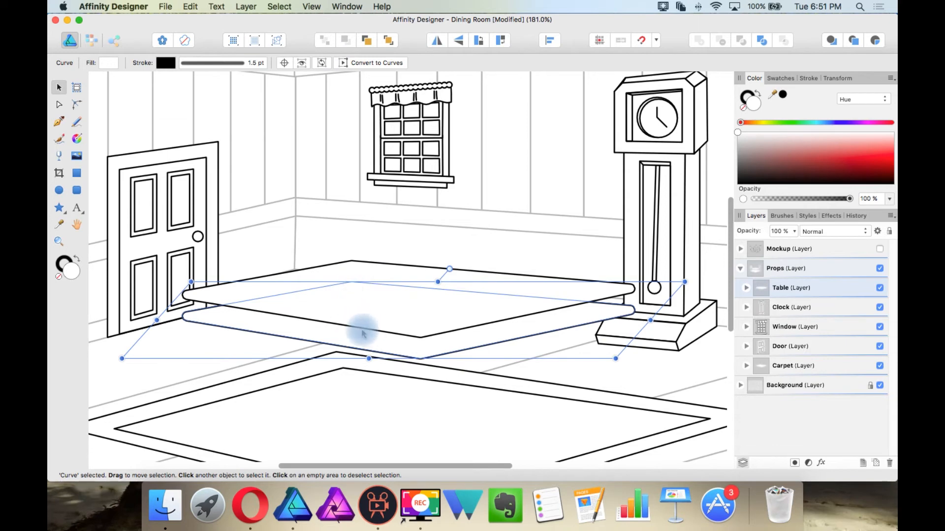
Duplicate the lower slab slightly further down, narrow the copy evenly from both ends, and send it behind the other two
{"action": "left_click_drag", "start_coordinate": [363, 341], "coordinate": [363, 353]}
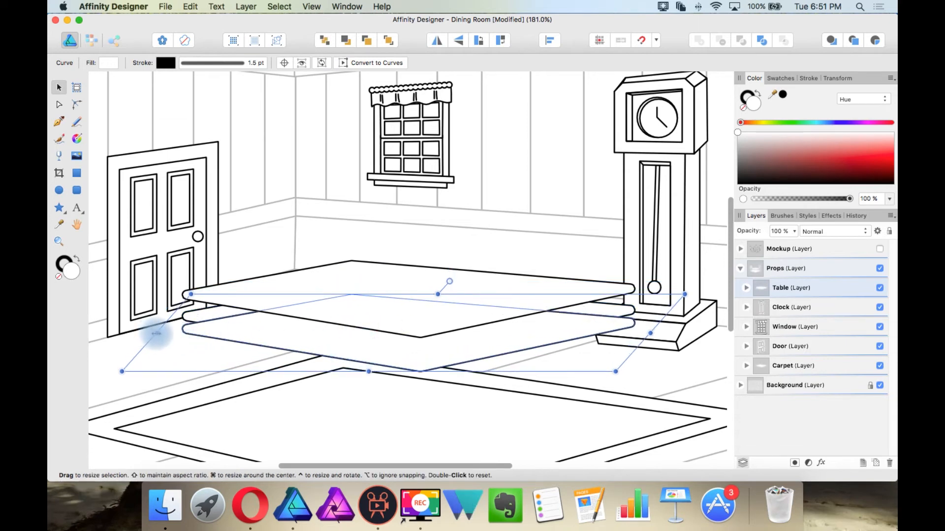
{"action": "left_click_drag", "start_coordinate": [156, 334], "coordinate": [170, 334]}
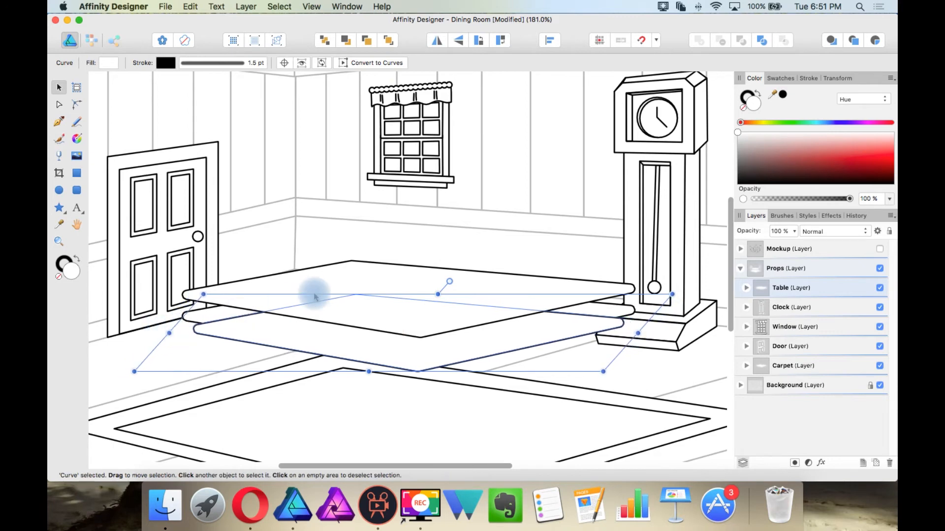
{"action": "left_click", "coordinate": [351, 44]}
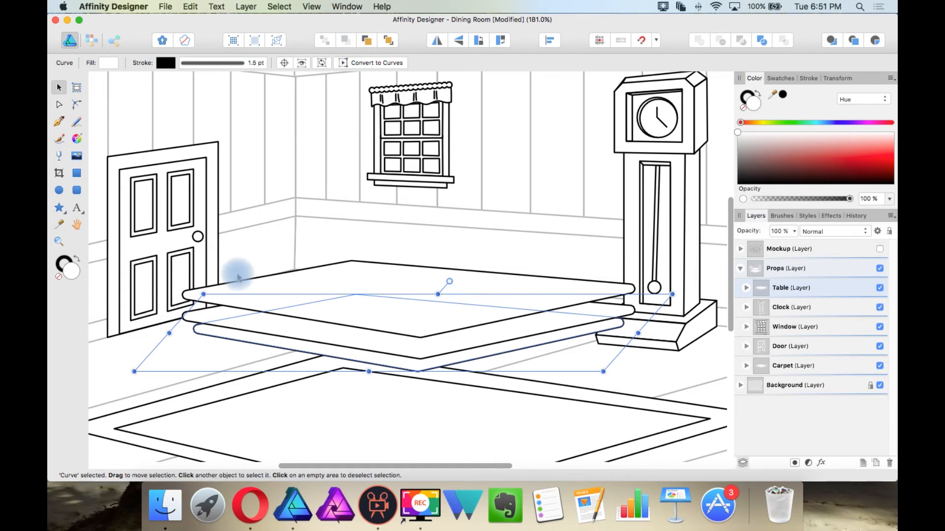
Draw a rectangle between the two upper slabs at the tabletop's left end and fit it to the slope of the front edge
{"action": "scroll", "coordinate": [196, 310], "scroll_direction": "up", "scroll_amount": 5}
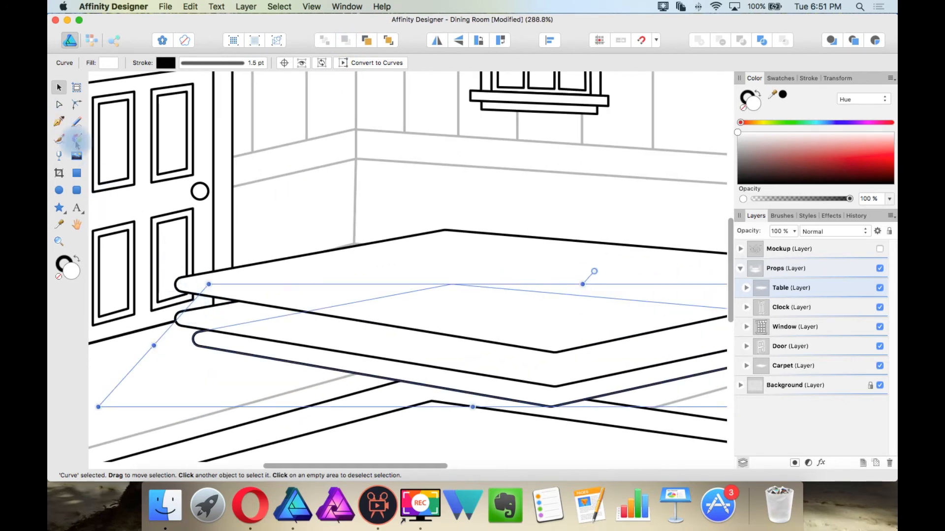
{"action": "left_click", "coordinate": [76, 173]}
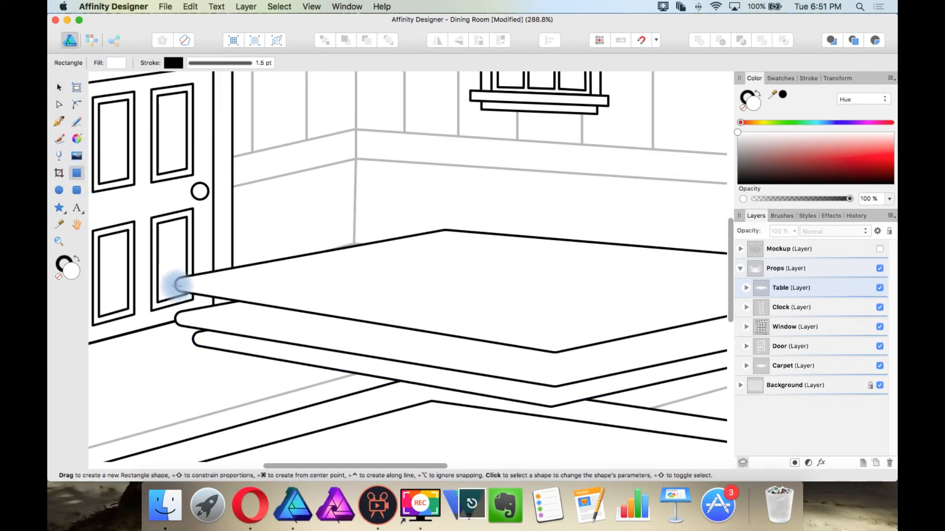
{"action": "key", "text": "v"}
{"action": "scroll", "coordinate": [236, 296], "scroll_direction": "up", "scroll_amount": 1}
{"action": "key", "text": "super+z"}
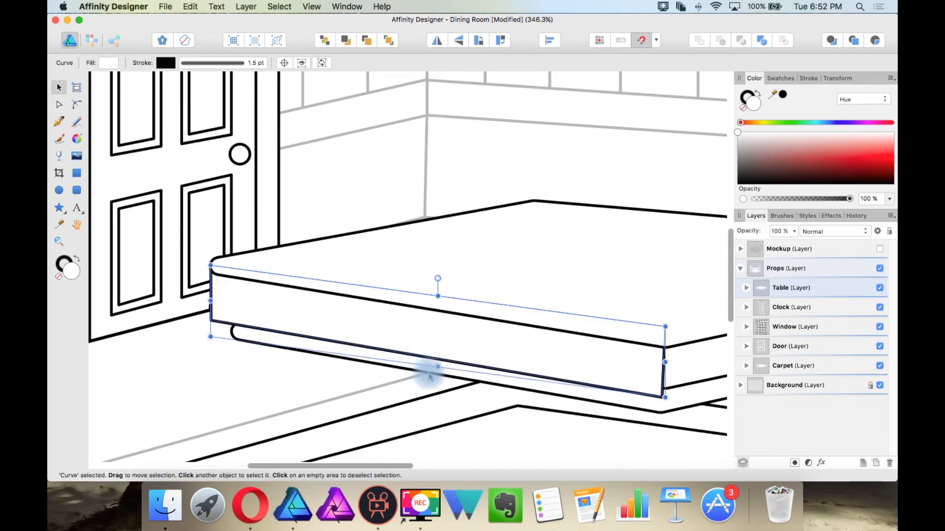
{"action": "left_click_drag", "start_coordinate": [438, 368], "coordinate": [426, 344]}
{"action": "scroll", "coordinate": [426, 344], "scroll_direction": "up", "scroll_amount": 5}
{"action": "left_click", "coordinate": [188, 304]}
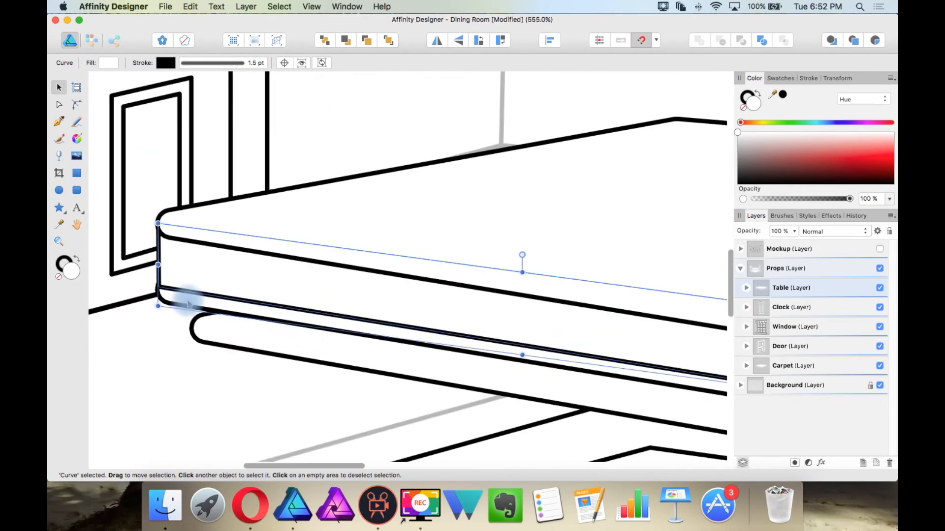
Align the side piece's lower corner node with the middle slab's left end and merge the piece with that slab
{"action": "scroll", "coordinate": [196, 308], "scroll_direction": "down", "scroll_amount": 5}
{"action": "scroll", "coordinate": [228, 320], "scroll_direction": "up", "scroll_amount": 8}
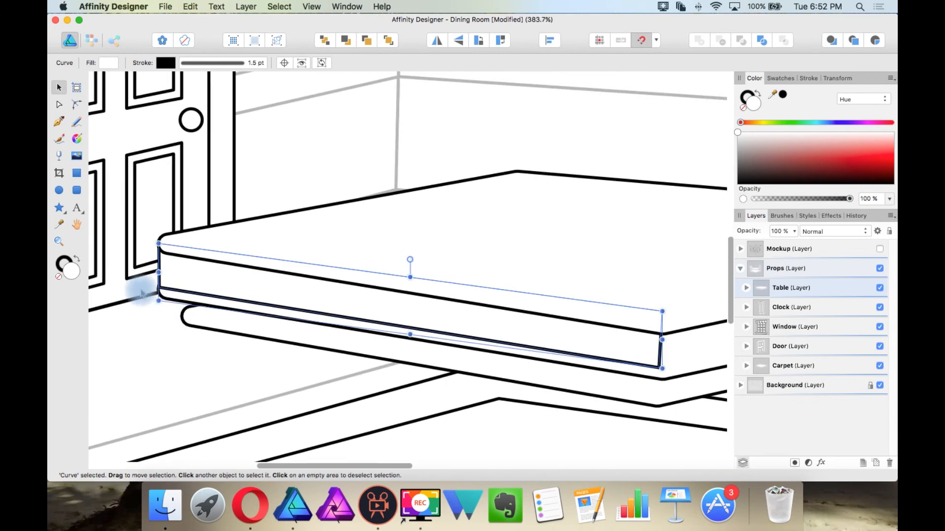
{"action": "scroll", "coordinate": [157, 295], "scroll_direction": "up", "scroll_amount": 6}
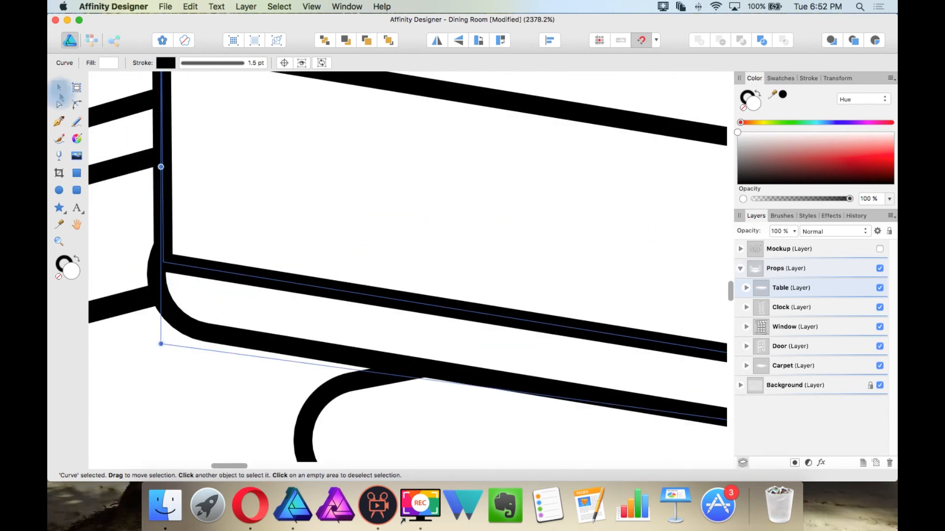
{"action": "left_click", "coordinate": [59, 104]}
{"action": "left_click", "coordinate": [160, 261]}
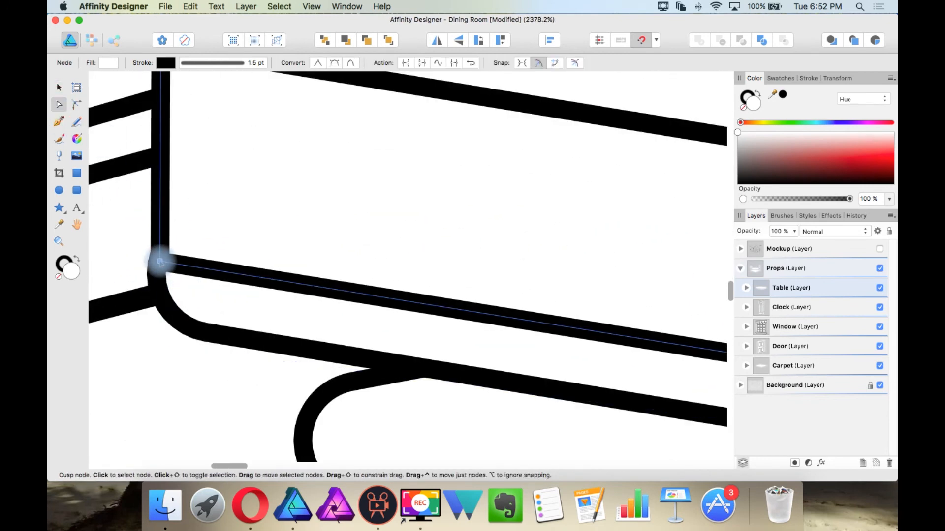
{"action": "scroll", "coordinate": [221, 293], "scroll_direction": "down", "scroll_amount": 5}
{"action": "scroll", "coordinate": [221, 292], "scroll_direction": "down", "scroll_amount": 3}
{"action": "scroll", "coordinate": [221, 292], "scroll_direction": "up", "scroll_amount": 3}
{"action": "left_click", "coordinate": [221, 295]}
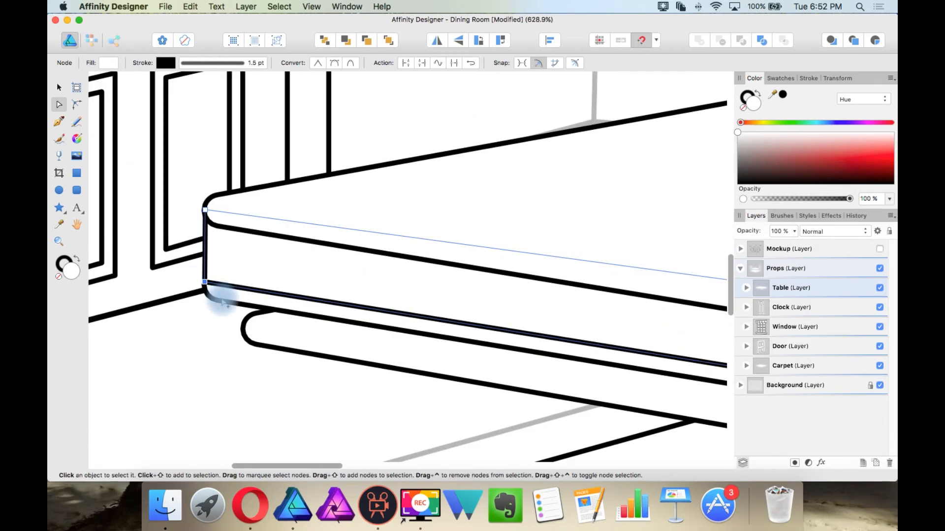
{"action": "left_click", "coordinate": [222, 302], "text": "shift"}
{"action": "left_click", "coordinate": [699, 41]}
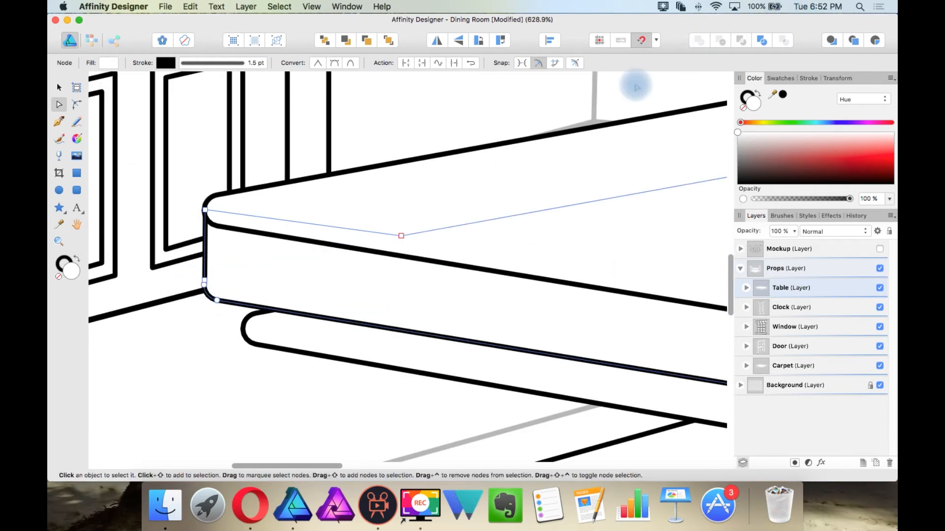
Draw a rectangle closing the gap between the two upper slabs at the right end and merge it with the middle slab
{"action": "scroll", "coordinate": [464, 177], "scroll_direction": "down", "scroll_amount": 3}
{"action": "left_click_drag", "start_coordinate": [186, 90], "coordinate": [410, 129]}
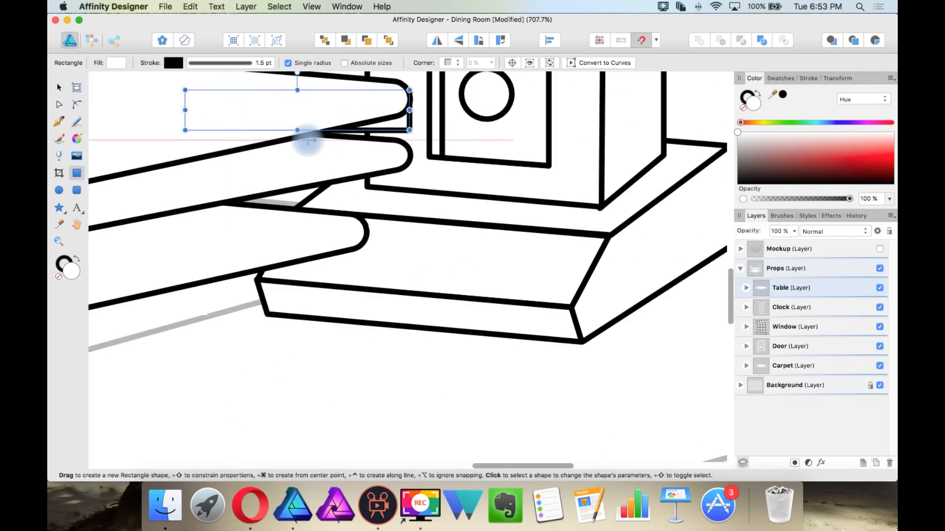
{"action": "left_click_drag", "start_coordinate": [297, 129], "coordinate": [298, 157]}
{"action": "scroll", "coordinate": [382, 119], "scroll_direction": "up", "scroll_amount": 3}
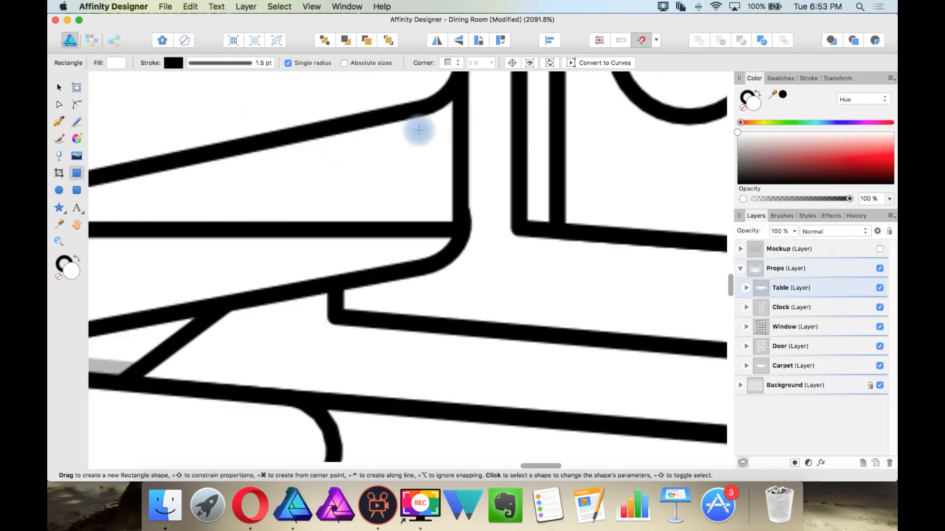
{"action": "key", "text": "v"}
{"action": "left_click_drag", "start_coordinate": [127, 235], "coordinate": [130, 236]}
{"action": "scroll", "coordinate": [243, 144], "scroll_direction": "down", "scroll_amount": 2}
{"action": "left_click_drag", "start_coordinate": [188, 117], "coordinate": [189, 127]}
{"action": "scroll", "coordinate": [194, 149], "scroll_direction": "down", "scroll_amount": 3}
{"action": "left_click", "coordinate": [246, 191], "text": "shift"}
{"action": "left_click", "coordinate": [699, 40]}
Widen the lowest slab slightly and draw a rectangle across the table to close the gap above that slab
{"action": "left_click_drag", "start_coordinate": [174, 234], "coordinate": [170, 233]}
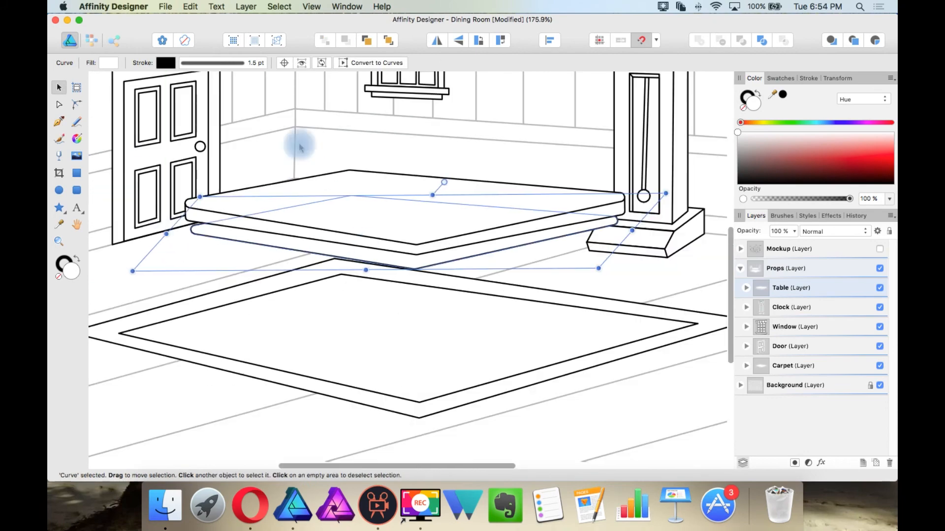
{"action": "scroll", "coordinate": [166, 232], "scroll_direction": "up", "scroll_amount": 3}
{"action": "left_click", "coordinate": [76, 174]}
{"action": "mouse_move", "coordinate": [221, 200]}
{"action": "left_mouse_down"}
{"action": "mouse_move", "coordinate": [272, 234]}
{"action": "mouse_move", "coordinate": [548, 256]}
{"action": "left_mouse_up"}
{"action": "scroll", "coordinate": [275, 212], "scroll_direction": "down", "scroll_amount": 2}
Move the gap-filling rectangle's nodes to meet the lowest slab's ends and send the shape behind the tabletop
{"action": "left_click", "coordinate": [59, 104]}
{"action": "mouse_move", "coordinate": [282, 194]}
{"action": "left_mouse_down"}
{"action": "mouse_move", "coordinate": [655, 209]}
{"action": "mouse_move", "coordinate": [709, 194]}
{"action": "left_mouse_up"}
{"action": "scroll", "coordinate": [661, 137], "scroll_direction": "up", "scroll_amount": 3}
{"action": "left_click_drag", "start_coordinate": [580, 160], "coordinate": [669, 194]}
{"action": "left_click_drag", "start_coordinate": [660, 137], "coordinate": [668, 134]}
{"action": "scroll", "coordinate": [666, 133], "scroll_direction": "down", "scroll_amount": 5}
{"action": "left_click", "coordinate": [345, 40]}
{"action": "scroll", "coordinate": [356, 192], "scroll_direction": "up", "scroll_amount": 3}
{"action": "scroll", "coordinate": [493, 93], "scroll_direction": "down", "scroll_amount": 3}
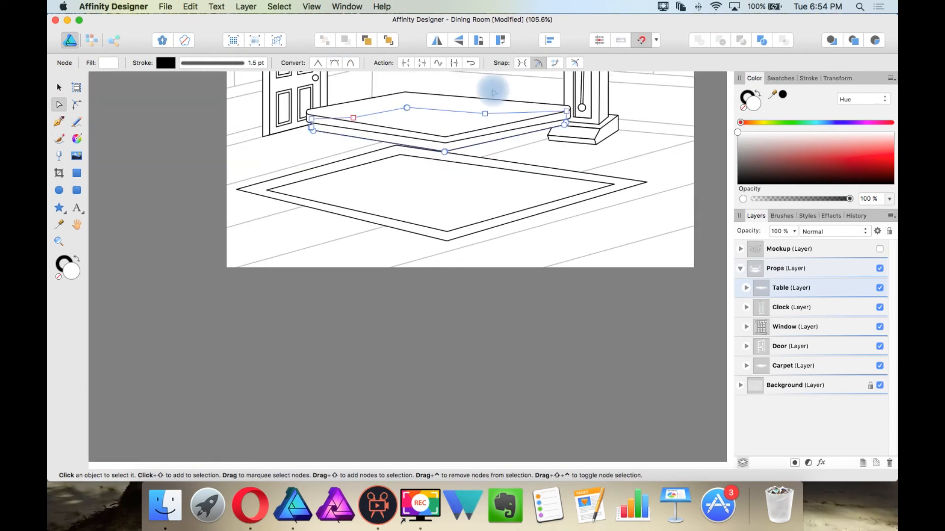
Draw vertical edge lines with the Pen tool from the tabletop's front corner down through both lower slabs
{"action": "scroll", "coordinate": [493, 92], "scroll_direction": "up", "scroll_amount": 5}
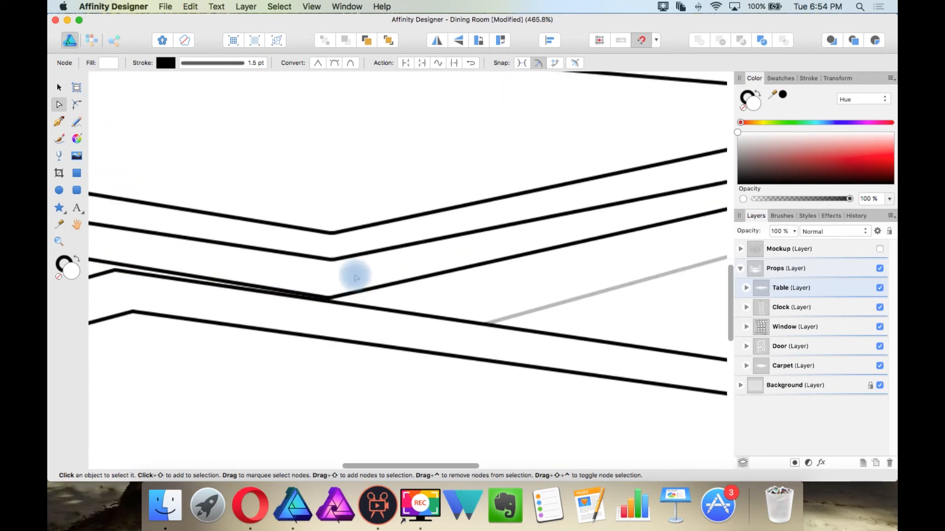
{"action": "scroll", "coordinate": [356, 278], "scroll_direction": "up", "scroll_amount": 3}
{"action": "left_click", "coordinate": [59, 121]}
{"action": "left_click", "coordinate": [299, 176]}
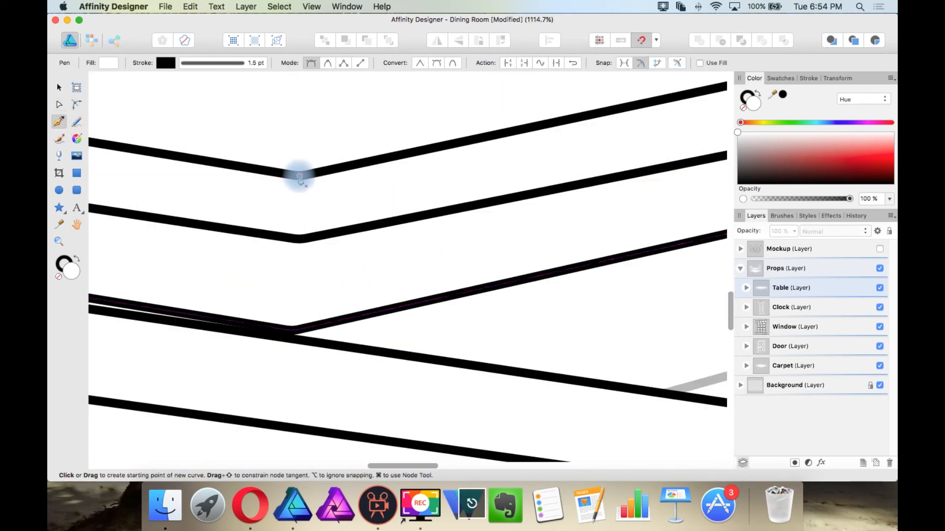
{"action": "left_click", "coordinate": [299, 238]}
{"action": "left_click", "coordinate": [294, 330]}
{"action": "left_click", "coordinate": [291, 238]}
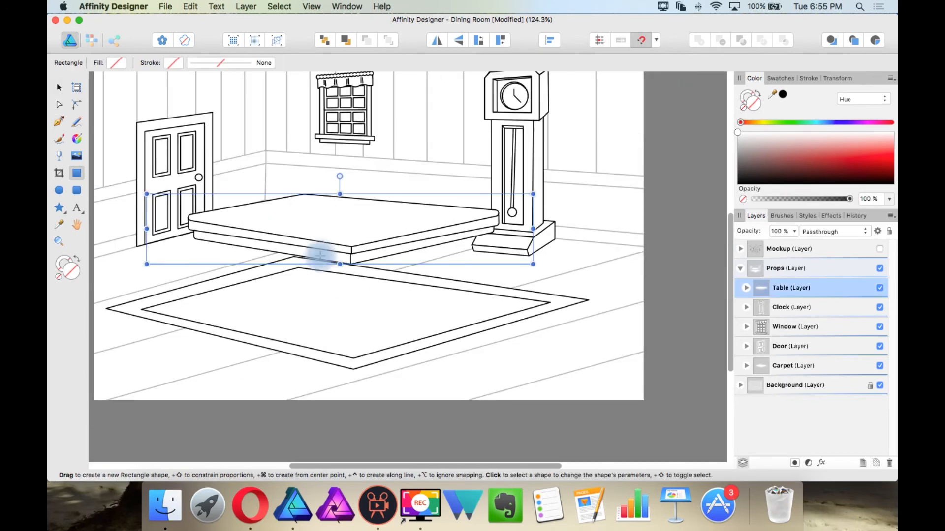
Draw a tall, narrow rectangle near the table's front corner as a leg and fit it to the table's perspective
{"action": "left_click_drag", "start_coordinate": [316, 248], "coordinate": [330, 342]}
{"action": "scroll", "coordinate": [336, 294], "scroll_direction": "up", "scroll_amount": 3}
{"action": "key", "text": "v"}
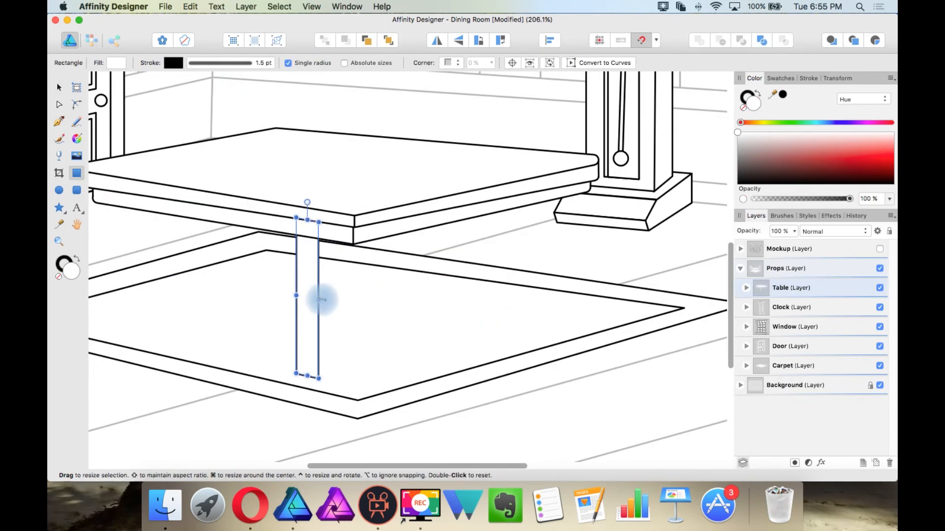
{"action": "scroll", "coordinate": [323, 295], "scroll_direction": "up", "scroll_amount": 2}
{"action": "left_click_drag", "start_coordinate": [343, 298], "coordinate": [345, 280]}
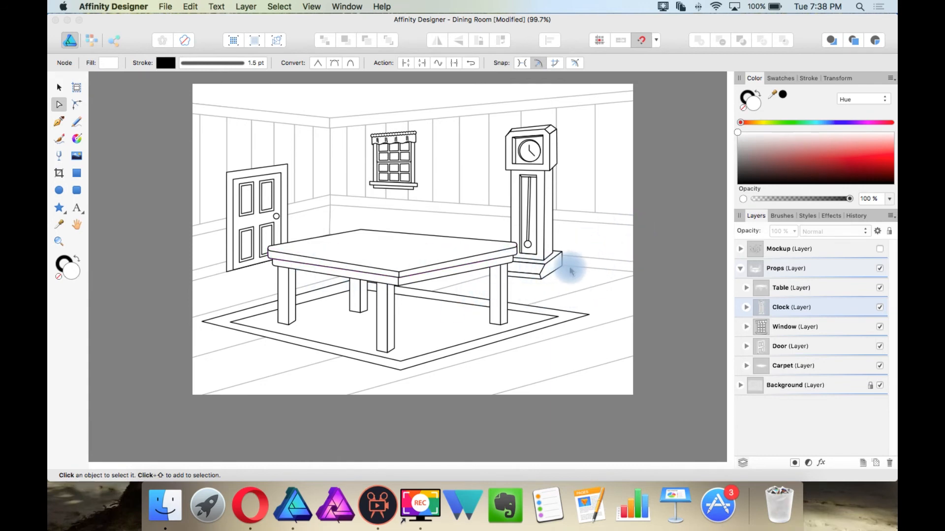
Correct the perspective of the clock base's side face by moving its rear bottom and top corner nodes straight down
{"action": "scroll", "coordinate": [571, 271], "scroll_direction": "up", "scroll_amount": 8}
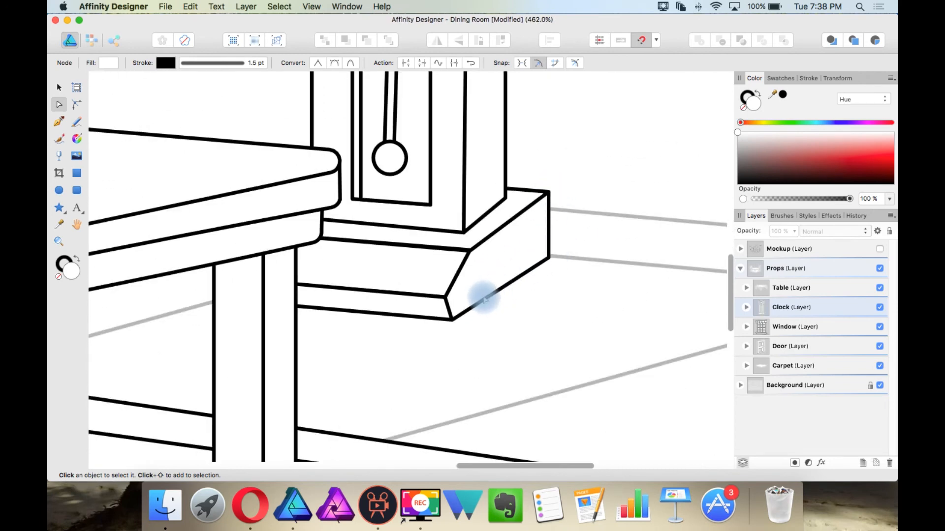
{"action": "scroll", "coordinate": [492, 295], "scroll_direction": "down", "scroll_amount": 2}
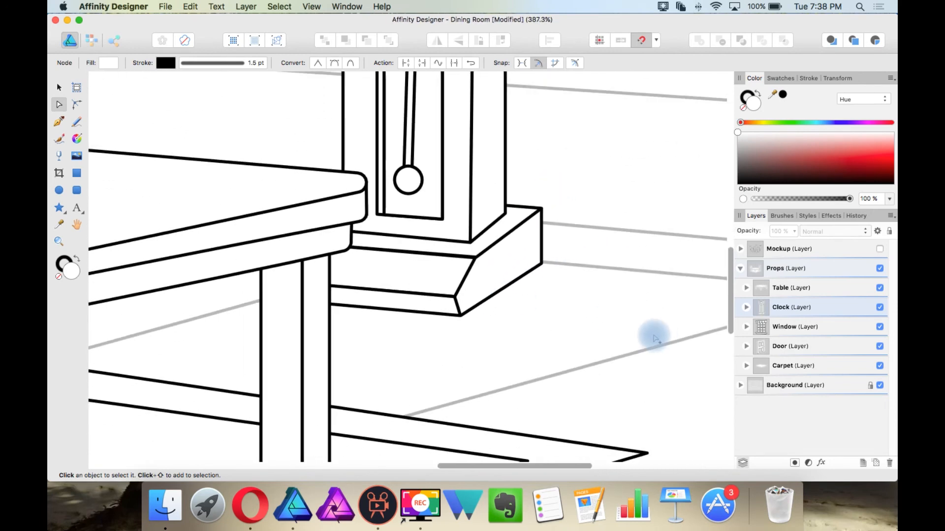
{"action": "scroll", "coordinate": [653, 335], "scroll_direction": "down", "scroll_amount": 1}
{"action": "scroll", "coordinate": [442, 270], "scroll_direction": "up", "scroll_amount": 3}
{"action": "left_click", "coordinate": [443, 272]}
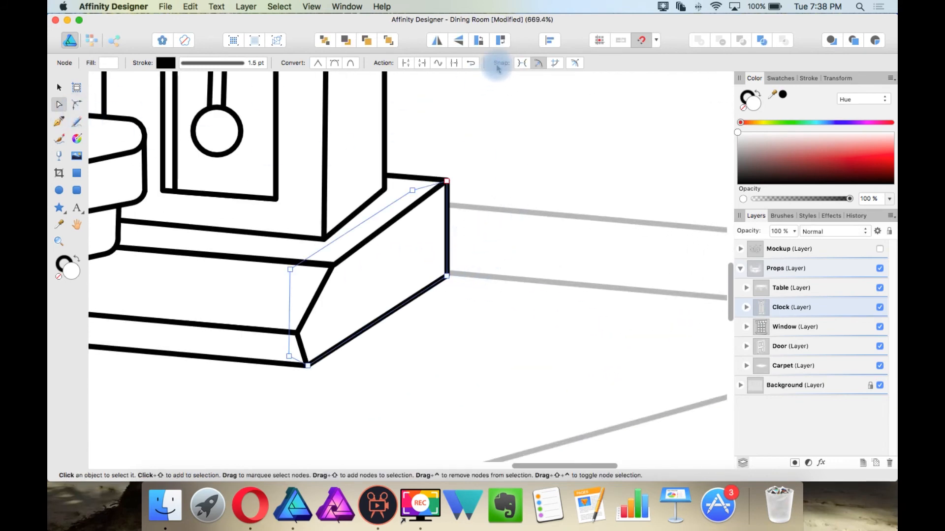
{"action": "left_click_drag", "start_coordinate": [446, 275], "coordinate": [447, 312]}
{"action": "left_click", "coordinate": [446, 183]}
{"action": "left_click_drag", "start_coordinate": [447, 181], "coordinate": [447, 206]}
{"action": "key", "text": "super+Return"}
{"action": "left_click", "coordinate": [369, 182]}
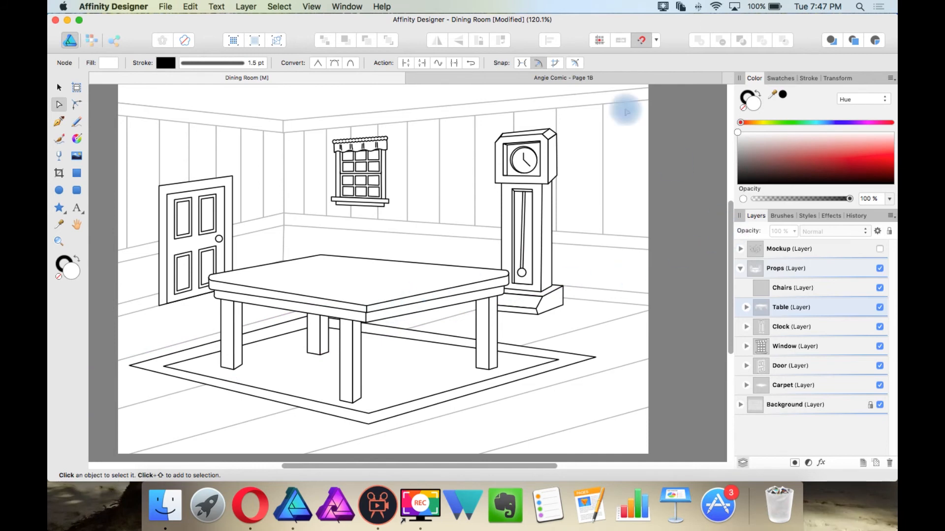
Switch to the Angie Comic document and examine the wooden dining chairs in the breakfast panel
{"action": "left_click", "coordinate": [556, 79]}
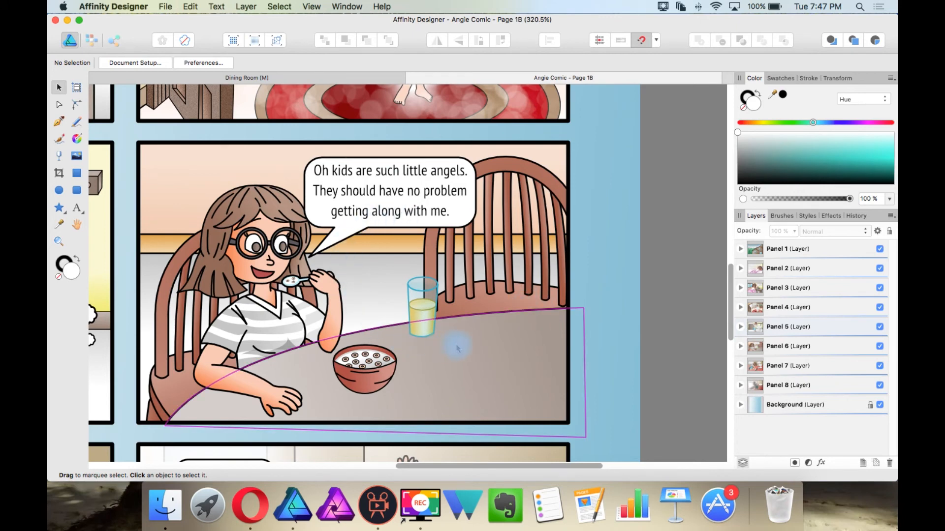
Return to the Dining Room document and draw a flat chair-seat rectangle on the Chairs layer, skewed to the table's perspective
{"action": "left_click", "coordinate": [323, 79]}
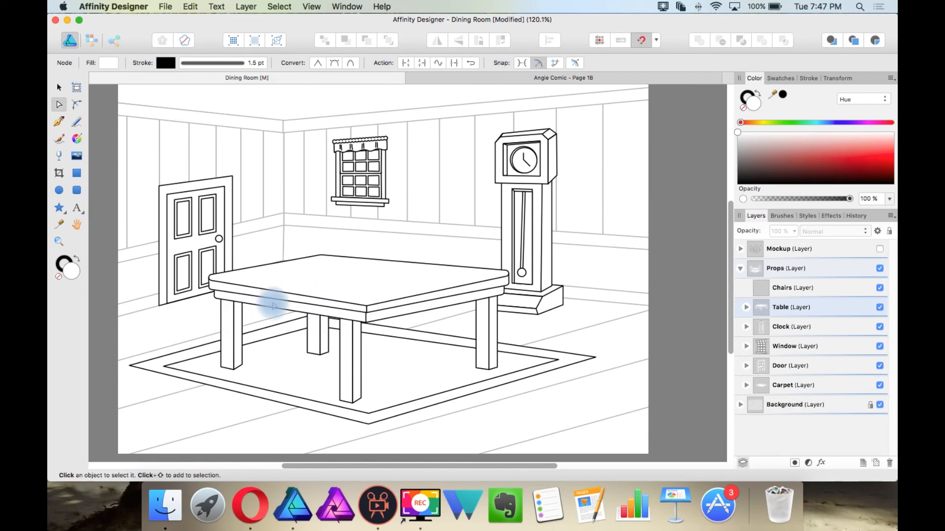
{"action": "left_click", "coordinate": [780, 287]}
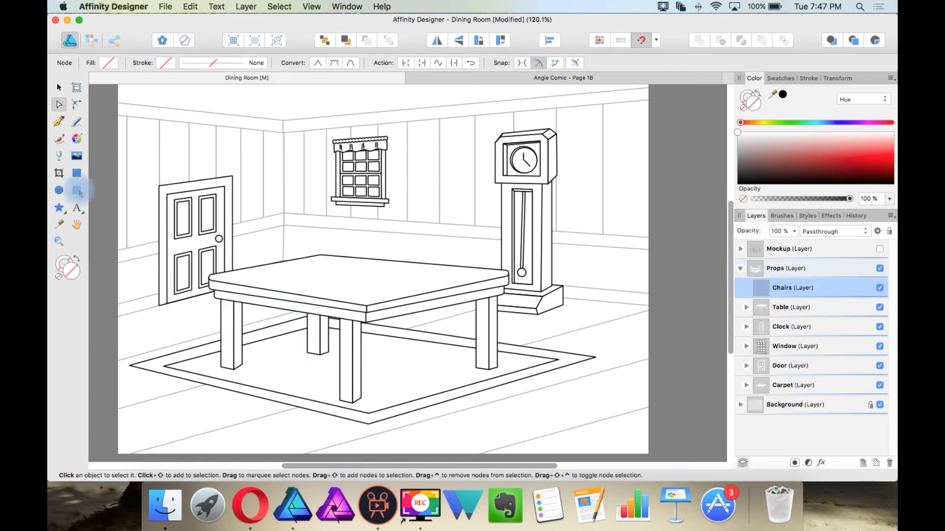
{"action": "left_click", "coordinate": [77, 173]}
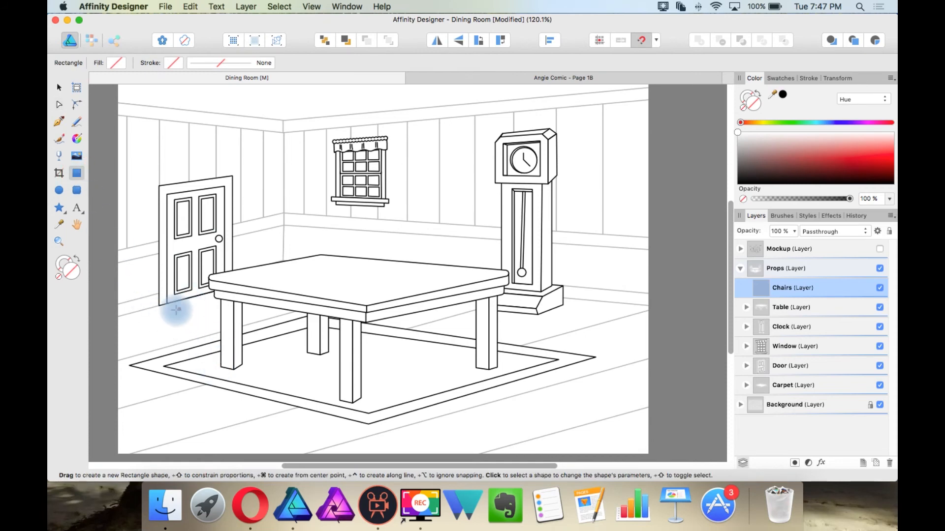
{"action": "mouse_move", "coordinate": [185, 322]}
{"action": "left_mouse_down"}
{"action": "mouse_move", "coordinate": [236, 343]}
{"action": "mouse_move", "coordinate": [266, 342]}
{"action": "left_mouse_up"}
{"action": "left_click_drag", "start_coordinate": [224, 317], "coordinate": [316, 338]}
Round the corners of the chair seat with the Corner tool, giving the end corner nearest the table's middle a larger curve
{"action": "left_click", "coordinate": [75, 104]}
{"action": "scroll", "coordinate": [280, 351], "scroll_direction": "up", "scroll_amount": 3}
{"action": "left_click_drag", "start_coordinate": [258, 342], "coordinate": [243, 339]}
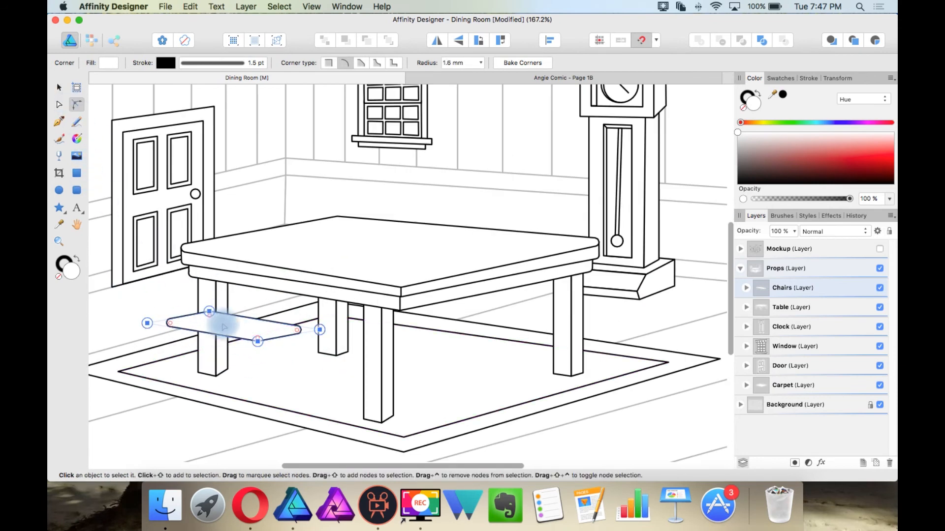
{"action": "left_click", "coordinate": [209, 316]}
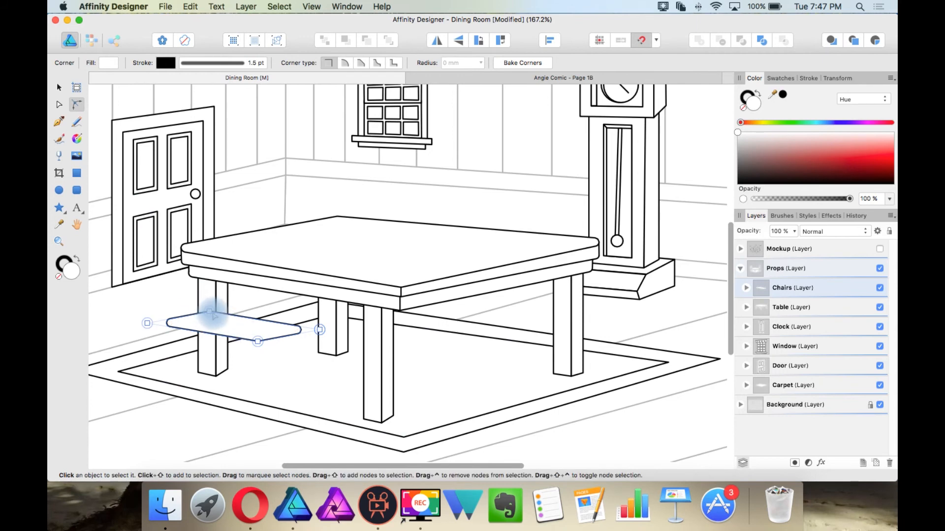
{"action": "scroll", "coordinate": [246, 327], "scroll_direction": "up", "scroll_amount": 5}
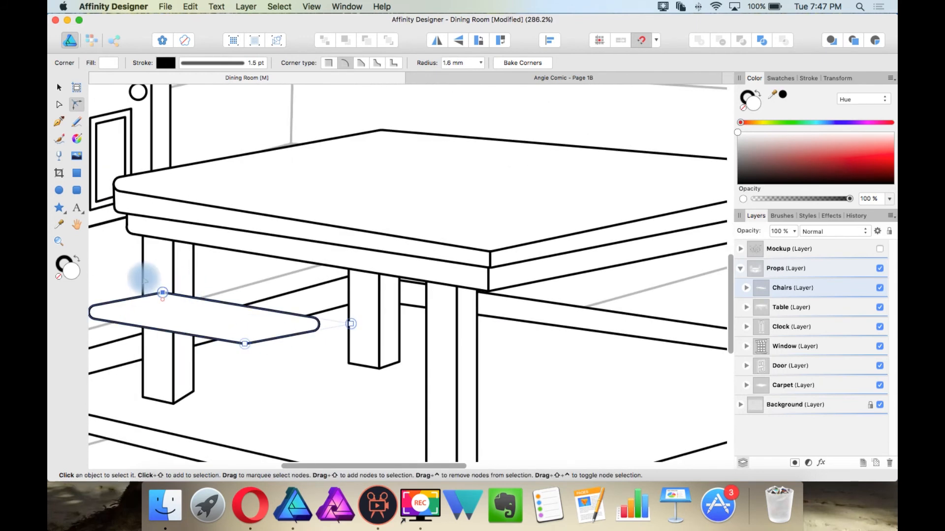
{"action": "left_click_drag", "start_coordinate": [152, 288], "coordinate": [230, 319]}
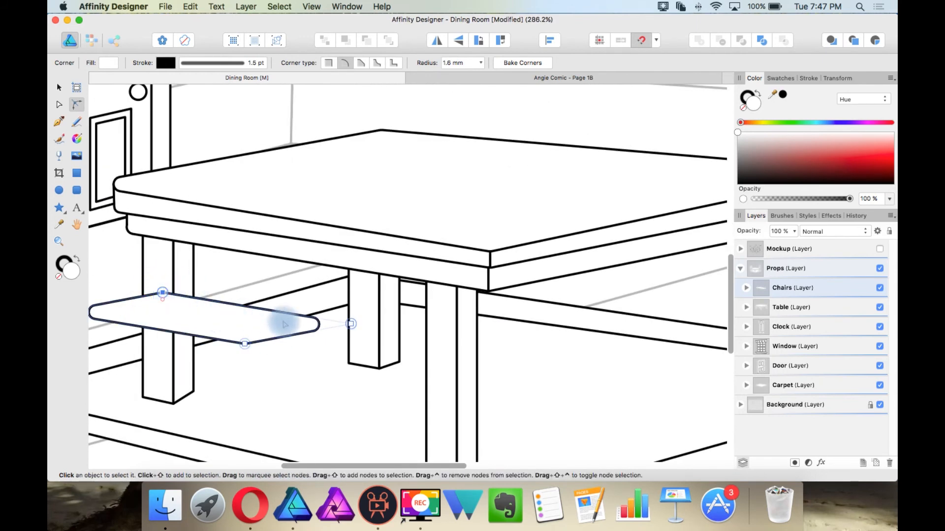
{"action": "left_click_drag", "start_coordinate": [351, 325], "coordinate": [311, 324]}
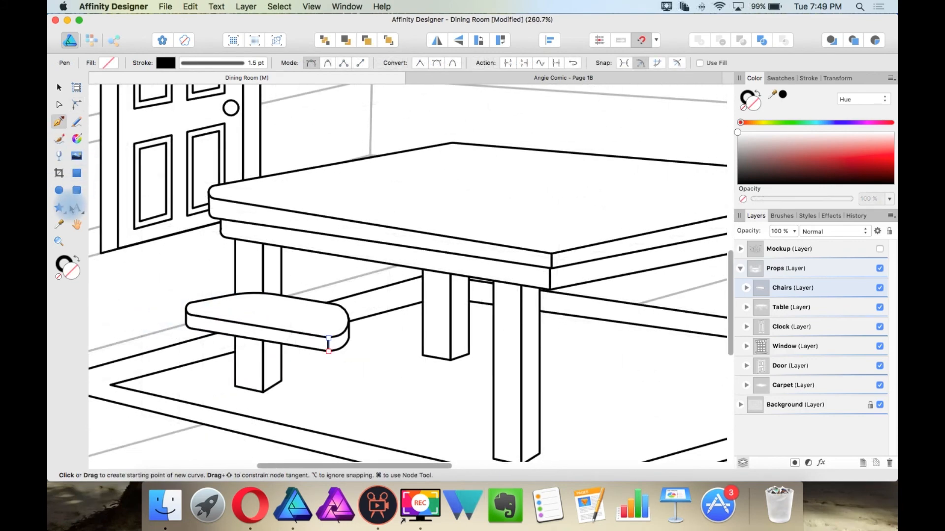
Draw a ring above the chair seat with an 83% hole radius as the start of the backrest
{"action": "left_click_drag", "start_coordinate": [58, 207], "coordinate": [132, 323]}
{"action": "left_click_drag", "start_coordinate": [174, 150], "coordinate": [328, 306]}
{"action": "left_click_drag", "start_coordinate": [225, 257], "coordinate": [205, 274]}
{"action": "left_click", "coordinate": [388, 40]}
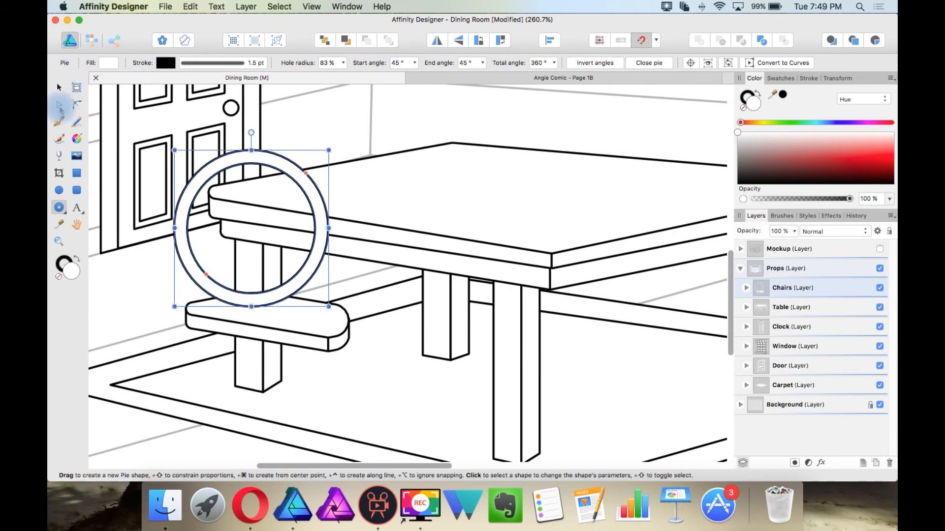
Cover the ring's lower half with a rectangle and subtract it to leave a half-ring arch
{"action": "left_click", "coordinate": [76, 172]}
{"action": "left_click_drag", "start_coordinate": [163, 228], "coordinate": [365, 329]}
{"action": "key", "text": "v"}
{"action": "left_click", "coordinate": [293, 172], "text": "shift"}
{"action": "left_click", "coordinate": [720, 40]}
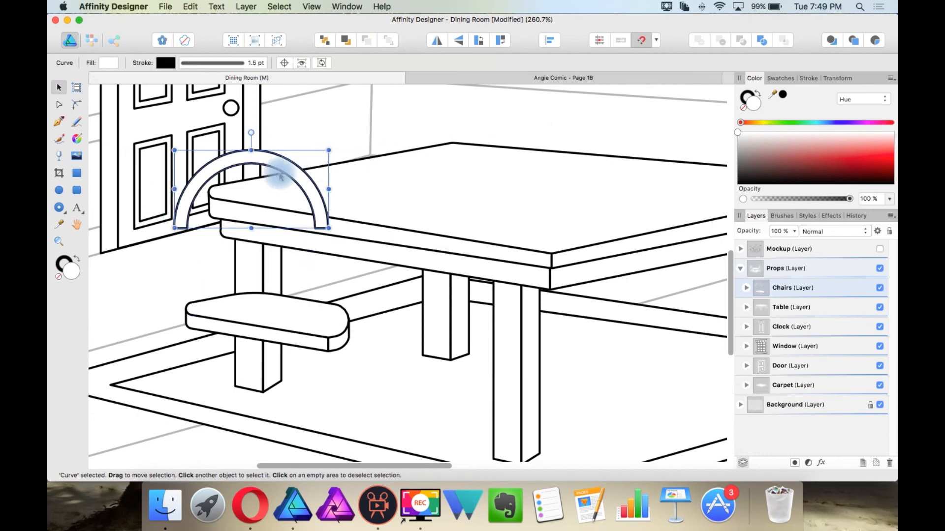
Skew the backrest arch to the seat's perspective and extend both ends straight down onto the seat with rectangles
{"action": "left_click_drag", "start_coordinate": [283, 173], "coordinate": [292, 194]}
{"action": "left_click_drag", "start_coordinate": [345, 211], "coordinate": [342, 230]}
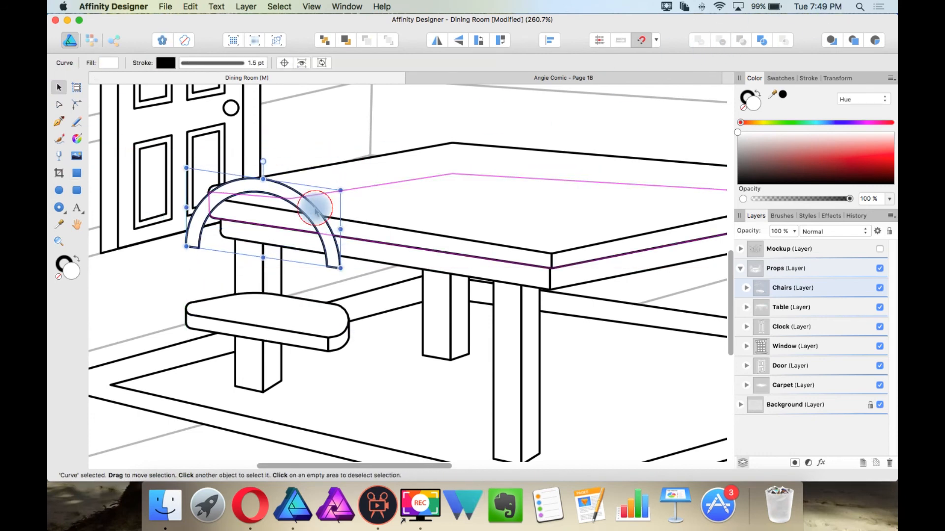
{"action": "left_click", "coordinate": [76, 173]}
{"action": "scroll", "coordinate": [164, 258], "scroll_direction": "up", "scroll_amount": 3}
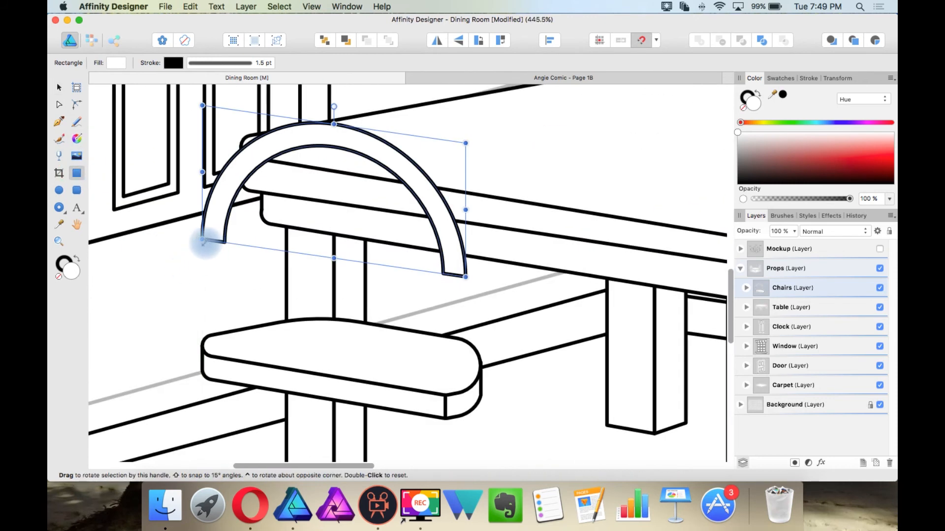
{"action": "key", "text": "Escape"}
{"action": "left_click_drag", "start_coordinate": [202, 239], "coordinate": [221, 320]}
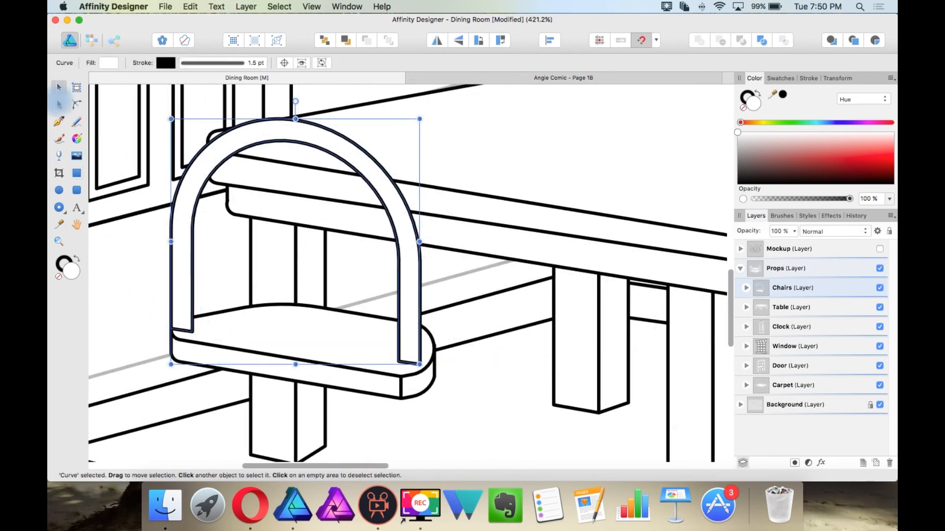
Round the four corner nodes at the feet of the backrest arch with a 2.1 mm radius
{"action": "key", "text": "a"}
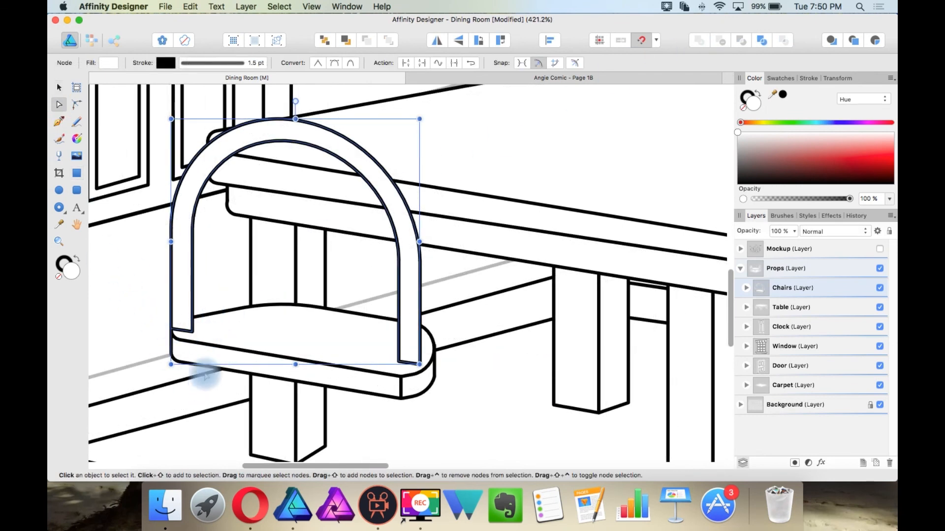
{"action": "left_click_drag", "start_coordinate": [156, 317], "coordinate": [211, 343]}
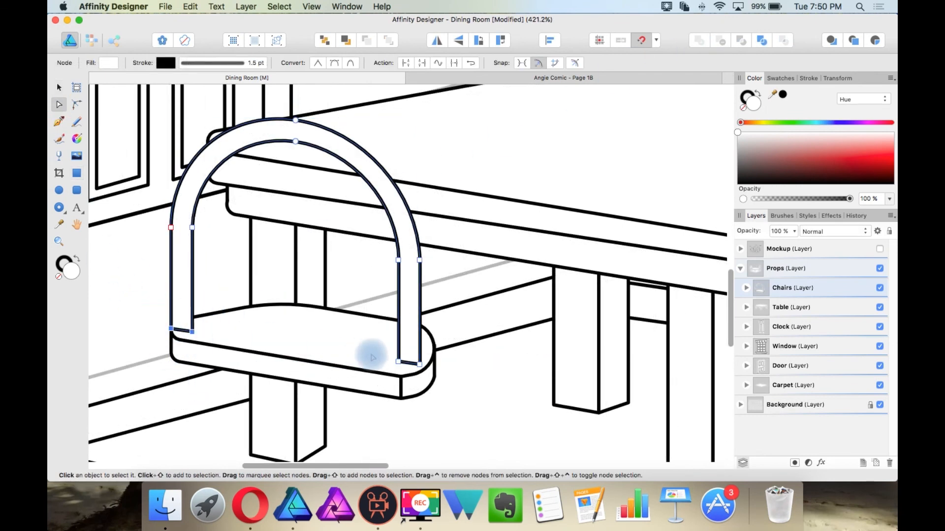
{"action": "left_click_drag", "start_coordinate": [388, 352], "coordinate": [444, 385], "text": "shift"}
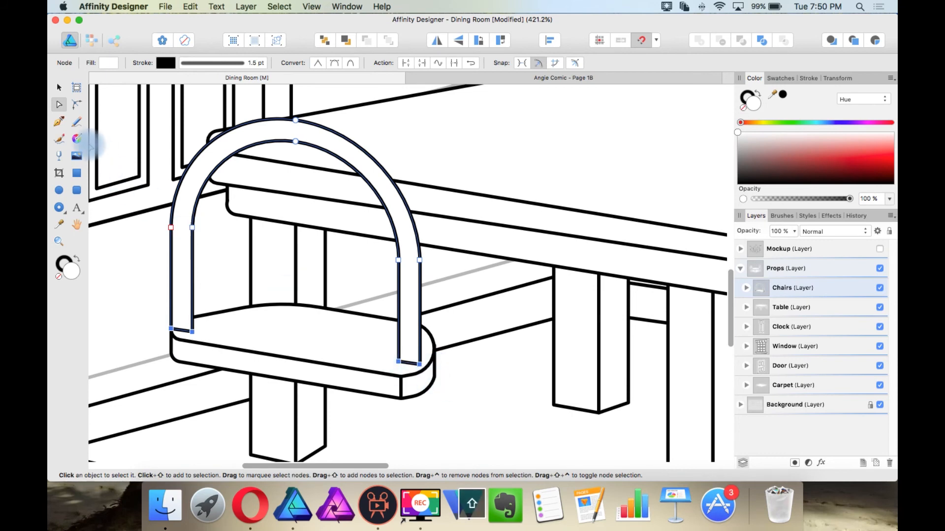
{"action": "left_click", "coordinate": [76, 104]}
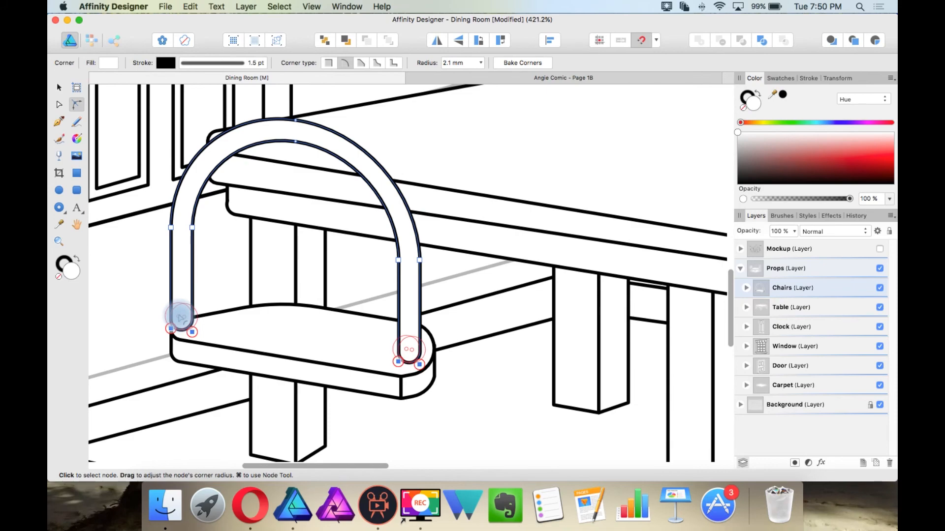
Draw a thin vertical rectangle inside the arch, running down to the seat, as the first backrest spindle
{"action": "scroll", "coordinate": [181, 313], "scroll_direction": "down", "scroll_amount": 5}
{"action": "scroll", "coordinate": [182, 302], "scroll_direction": "up", "scroll_amount": 4}
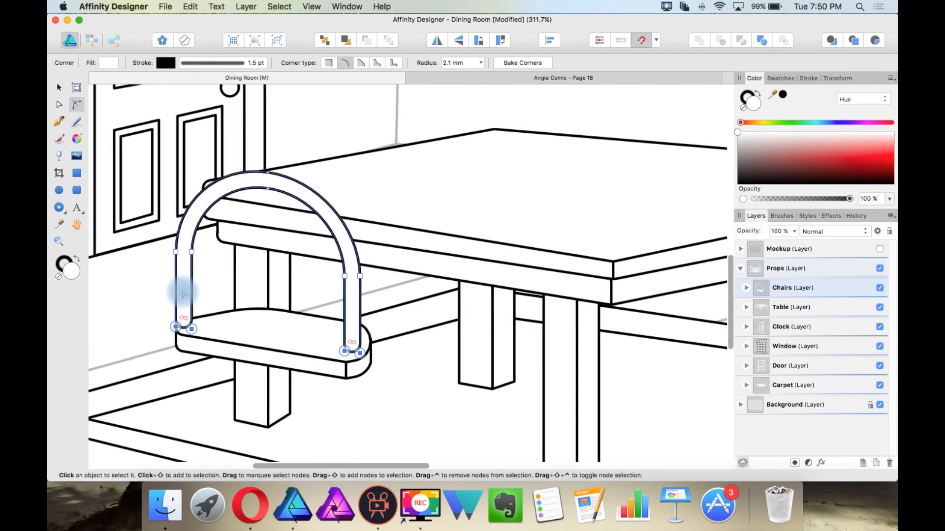
{"action": "scroll", "coordinate": [182, 294], "scroll_direction": "up", "scroll_amount": 1}
{"action": "left_click", "coordinate": [76, 173]}
{"action": "left_click_drag", "start_coordinate": [200, 204], "coordinate": [206, 343]}
{"action": "left_click_drag", "start_coordinate": [206, 343], "coordinate": [208, 344]}
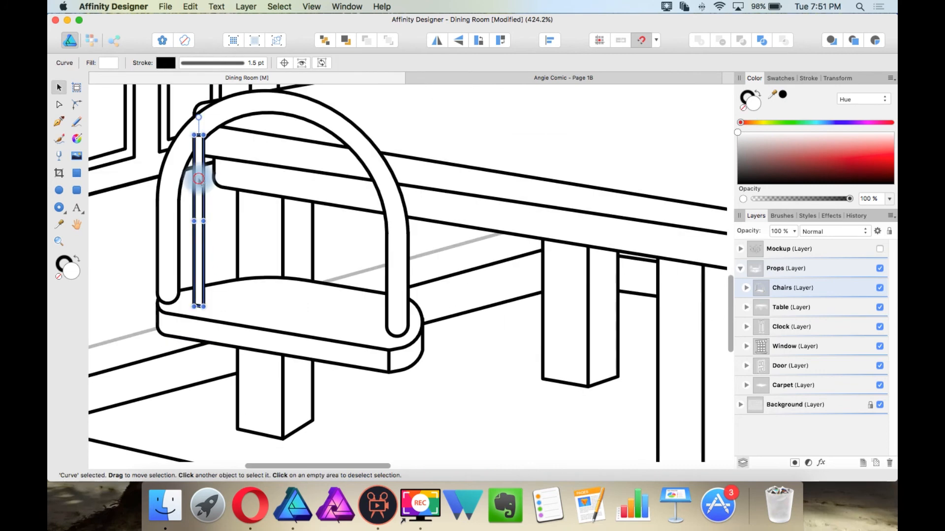
Duplicate the spindle six times at equal spacing across the backrest, following the seat's slope
{"action": "left_click_drag", "start_coordinate": [198, 179], "coordinate": [227, 187]}
{"action": "key", "text": "super+j"}
{"action": "key", "text": "super+j"}
{"action": "key", "text": "super+j"}
{"action": "key", "text": "super+j"}
{"action": "key", "text": "super+j"}
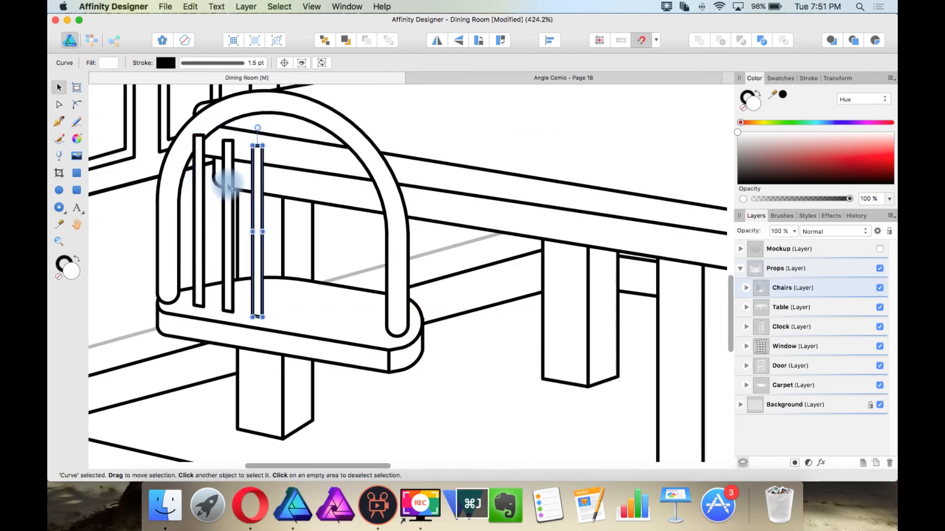
Select all seven spindles and compress the set slightly in width so it fits inside the arch
{"action": "left_click", "coordinate": [346, 187], "text": "shift"}
{"action": "left_click", "coordinate": [315, 186], "text": "shift"}
{"action": "left_click", "coordinate": [287, 185], "text": "shift"}
{"action": "left_click", "coordinate": [257, 183], "text": "shift"}
{"action": "left_click", "coordinate": [228, 176], "text": "shift"}
{"action": "left_click", "coordinate": [199, 173], "text": "shift"}
{"action": "left_click_drag", "start_coordinate": [380, 236], "coordinate": [366, 235]}
Draw a tall, narrow rectangle beneath the seat's outer end as a chair leg and convert it to curves
{"action": "left_click_drag", "start_coordinate": [154, 262], "coordinate": [185, 394]}
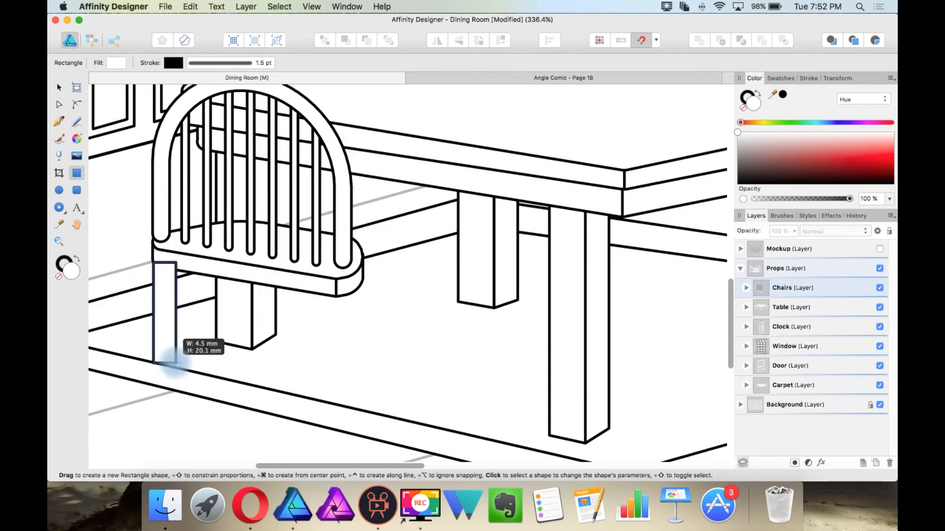
{"action": "scroll", "coordinate": [143, 303], "scroll_direction": "up", "scroll_amount": 3}
{"action": "left_click", "coordinate": [59, 104]}
{"action": "key", "text": "super+Return"}
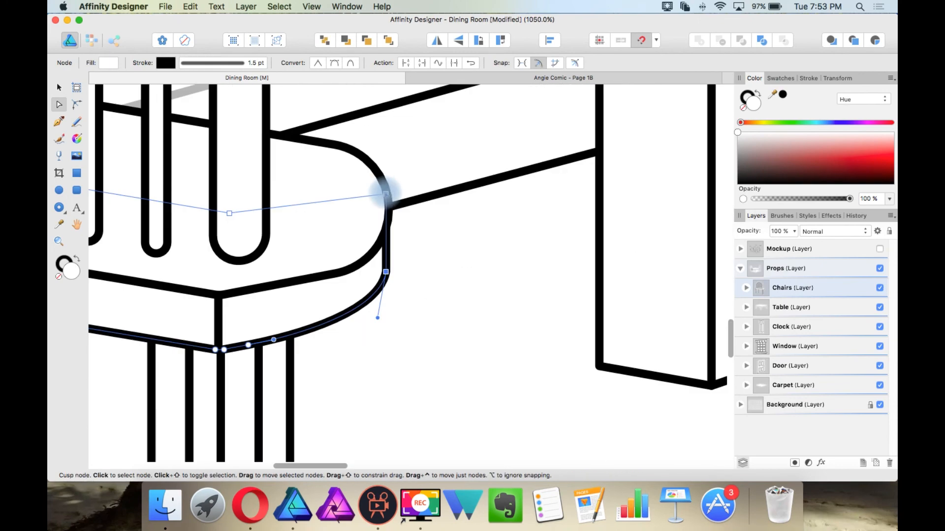
Move the end nodes of the seat's lower slab outward to line up with the edge of the seat top
{"action": "left_click_drag", "start_coordinate": [387, 194], "coordinate": [388, 201]}
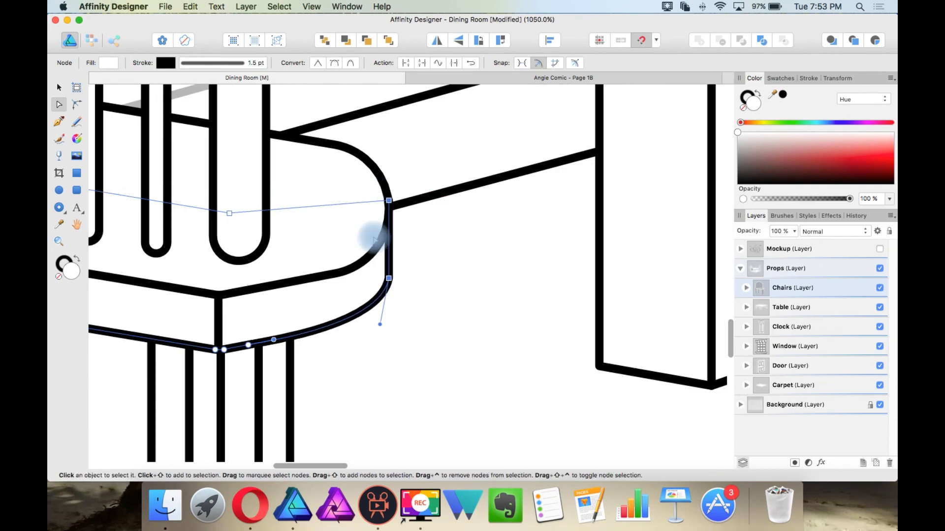
{"action": "scroll", "coordinate": [366, 237], "scroll_direction": "down", "scroll_amount": 6}
{"action": "scroll", "coordinate": [366, 237], "scroll_direction": "up", "scroll_amount": 3}
Select both faces of the two rear chair legs and shift them together toward the seat's table-side edge
{"action": "left_click", "coordinate": [59, 87]}
{"action": "left_click", "coordinate": [187, 295]}
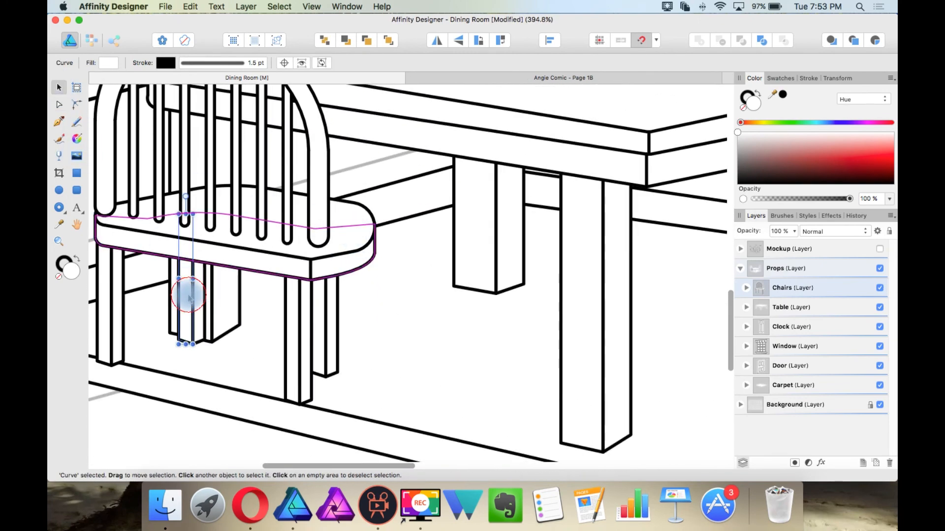
{"action": "left_click", "coordinate": [201, 299], "text": "shift"}
{"action": "left_click", "coordinate": [322, 315], "text": "shift"}
{"action": "left_click", "coordinate": [331, 305], "text": "shift"}
{"action": "left_click_drag", "start_coordinate": [331, 305], "coordinate": [368, 311]}
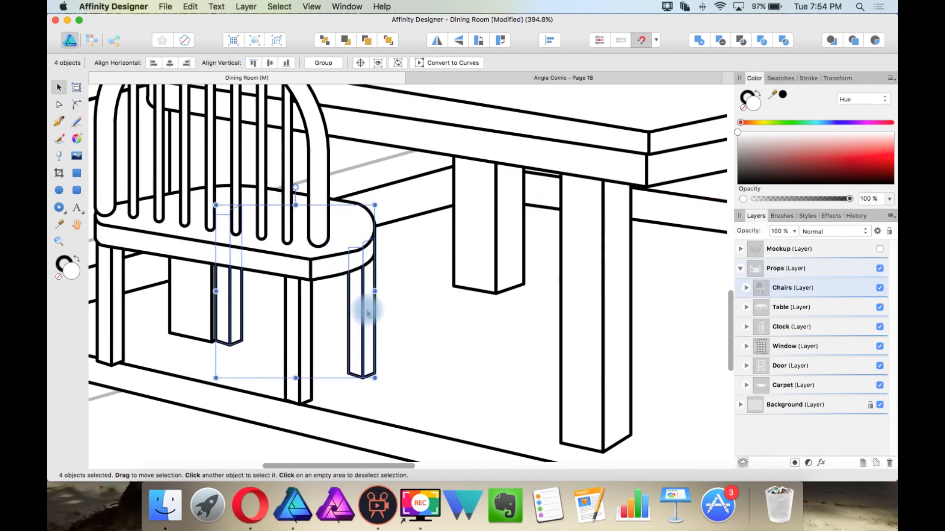
Examine the finished chair and its copy for fit and perspective against the table and carpet
{"action": "scroll", "coordinate": [297, 310], "scroll_direction": "down", "scroll_amount": 5}
{"action": "scroll", "coordinate": [292, 304], "scroll_direction": "up", "scroll_amount": 4}
{"action": "scroll", "coordinate": [283, 295], "scroll_direction": "down", "scroll_amount": 7}
{"action": "scroll", "coordinate": [279, 292], "scroll_direction": "up", "scroll_amount": 2}
{"action": "scroll", "coordinate": [254, 279], "scroll_direction": "down", "scroll_amount": 2}
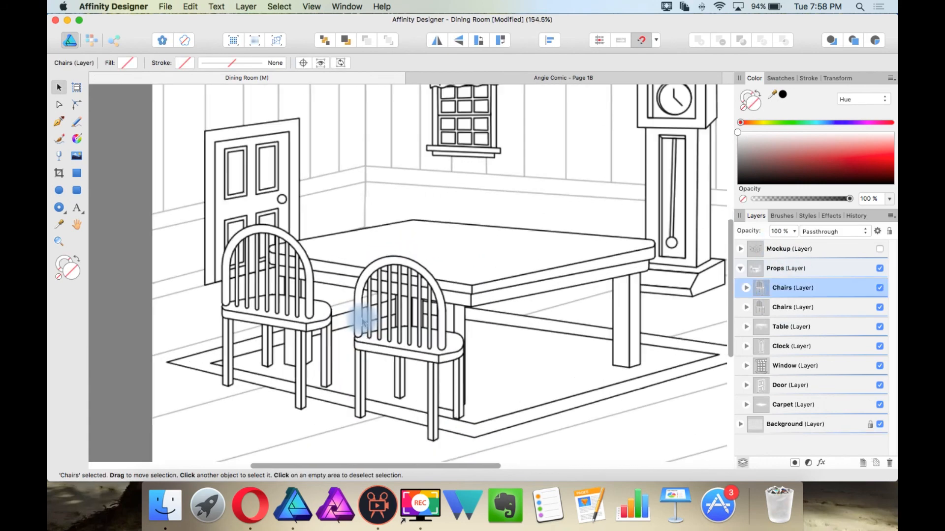
{"action": "scroll", "coordinate": [422, 302], "scroll_direction": "up", "scroll_amount": 2}
{"action": "scroll", "coordinate": [494, 274], "scroll_direction": "up", "scroll_amount": 2}
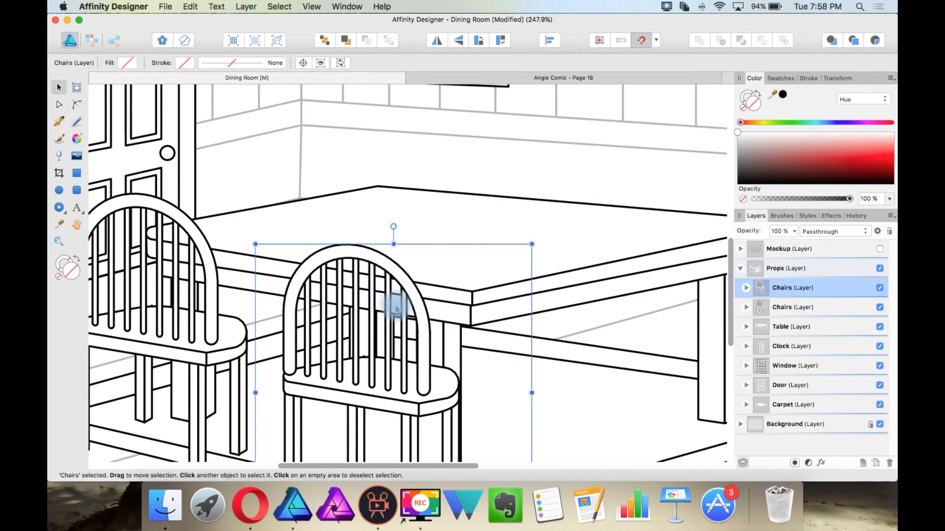
{"action": "scroll", "coordinate": [396, 309], "scroll_direction": "down", "scroll_amount": 5}
{"action": "scroll", "coordinate": [412, 330], "scroll_direction": "up", "scroll_amount": 3}
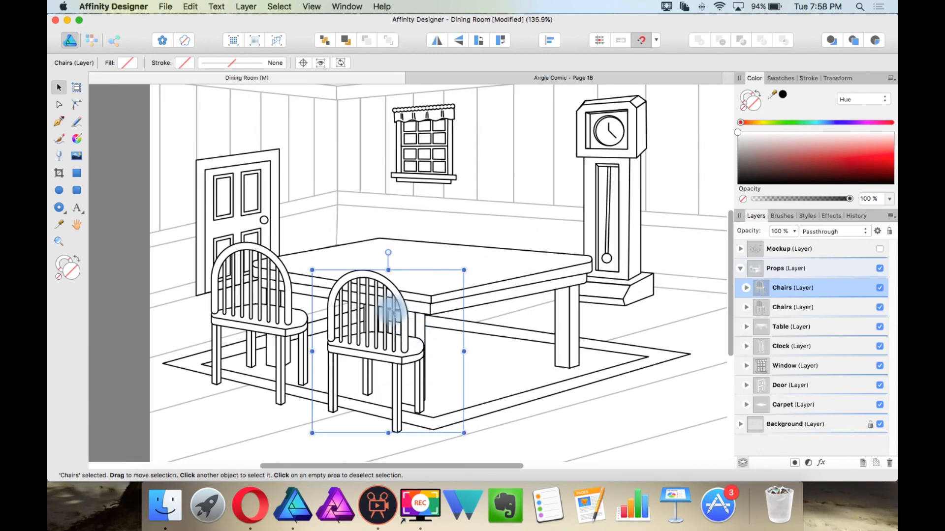
Duplicate a Chairs layer, place it below the Table layer, and position the copy in front of the grandfather clock
{"action": "left_click", "coordinate": [774, 308]}
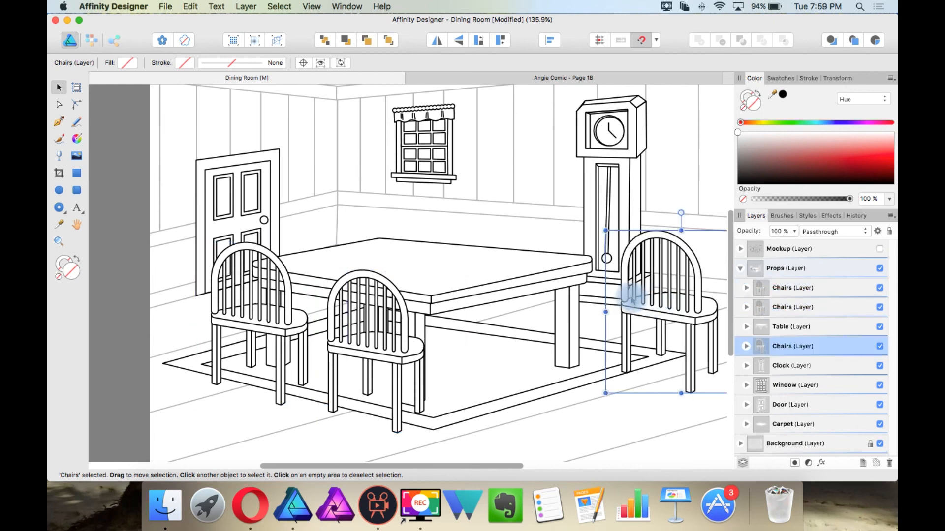
{"action": "scroll", "coordinate": [633, 299], "scroll_direction": "right", "scroll_amount": 5}
{"action": "scroll", "coordinate": [452, 258], "scroll_direction": "up", "scroll_amount": 5}
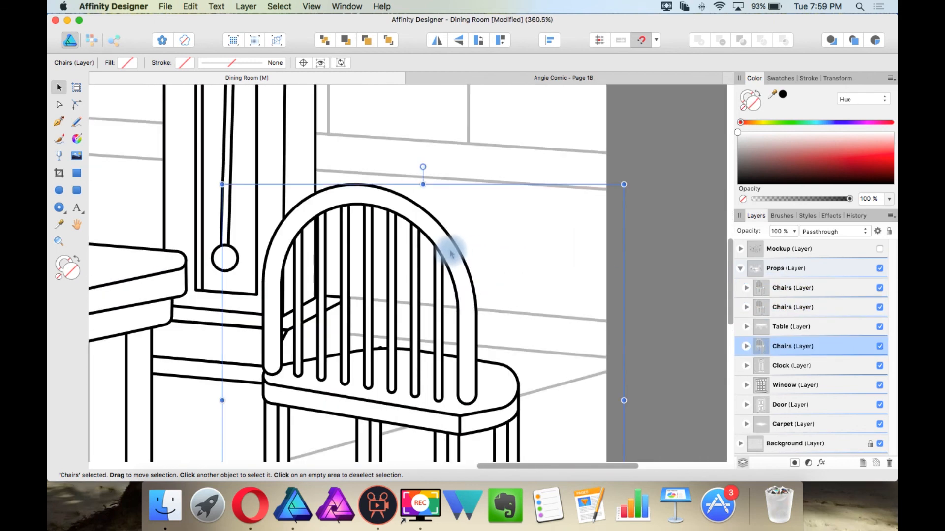
Select the backrest arch and all spindles of the chair by the clock and move them to the seat's far side
{"action": "left_click", "coordinate": [448, 250]}
{"action": "left_click", "coordinate": [435, 293], "text": "shift"}
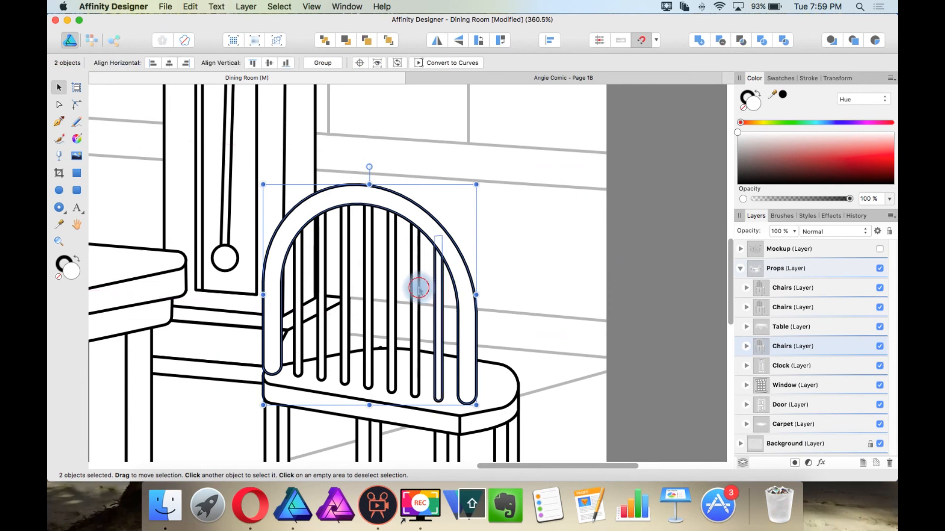
{"action": "left_click", "coordinate": [365, 288], "text": "shift"}
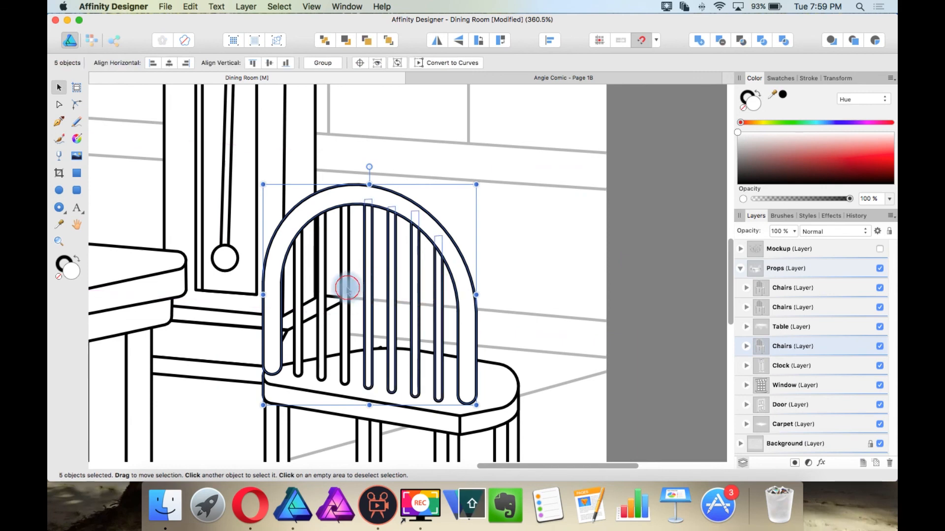
{"action": "left_click", "coordinate": [323, 288], "text": "shift"}
{"action": "left_click", "coordinate": [296, 295], "text": "shift"}
{"action": "left_click_drag", "start_coordinate": [399, 312], "coordinate": [484, 298]}
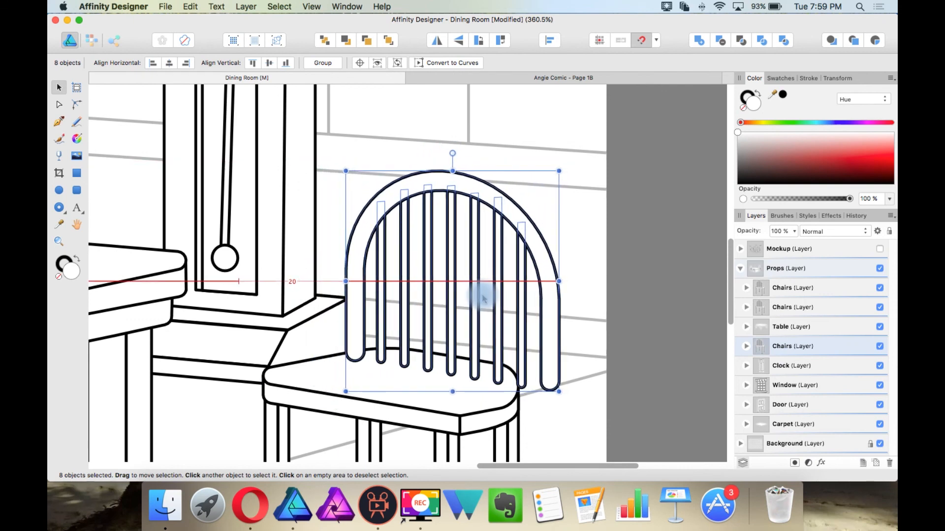
Undo the last reshaping of the clock-side chair's seat and compare it with the chairs in front of the table
{"action": "key", "text": "super+z"}
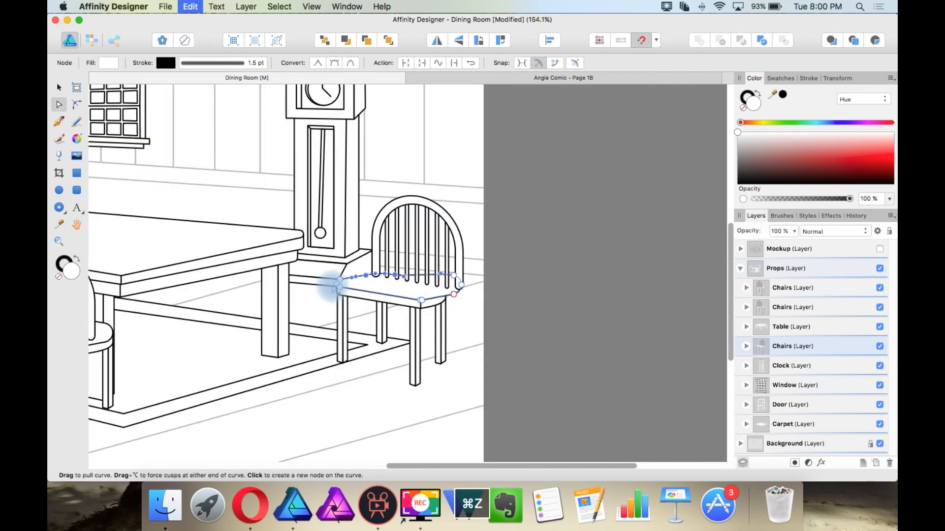
{"action": "scroll", "coordinate": [331, 285], "scroll_direction": "up", "scroll_amount": 1}
{"action": "scroll", "coordinate": [396, 274], "scroll_direction": "up", "scroll_amount": 3}
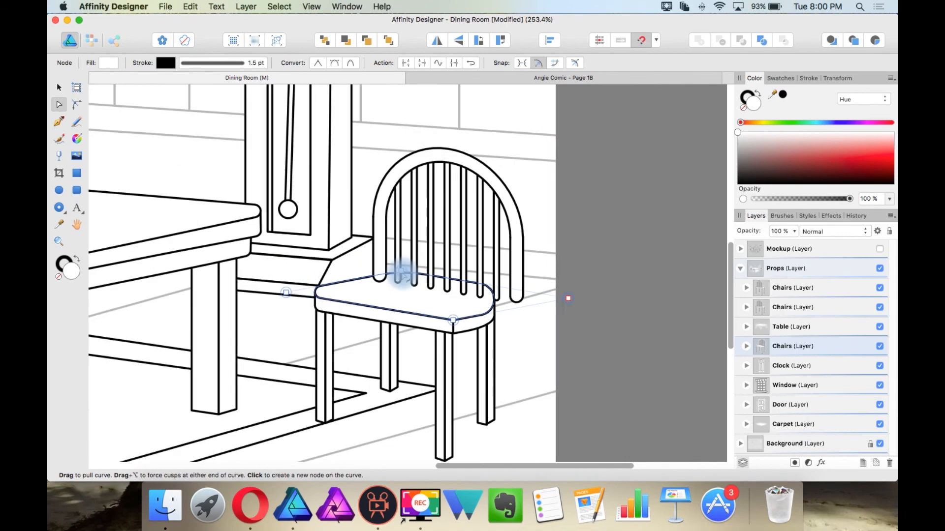
{"action": "scroll", "coordinate": [571, 298], "scroll_direction": "down", "scroll_amount": 3}
{"action": "left_click", "coordinate": [613, 298]}
{"action": "scroll", "coordinate": [346, 339], "scroll_direction": "left", "scroll_amount": 3}
{"action": "scroll", "coordinate": [347, 338], "scroll_direction": "up", "scroll_amount": 2}
{"action": "scroll", "coordinate": [379, 337], "scroll_direction": "up", "scroll_amount": 3}
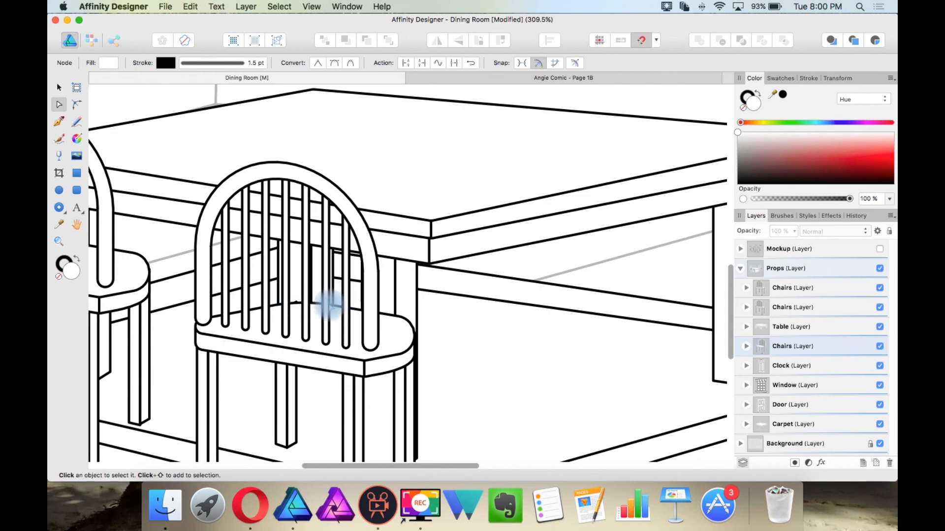
{"action": "scroll", "coordinate": [285, 327], "scroll_direction": "right", "scroll_amount": 10}
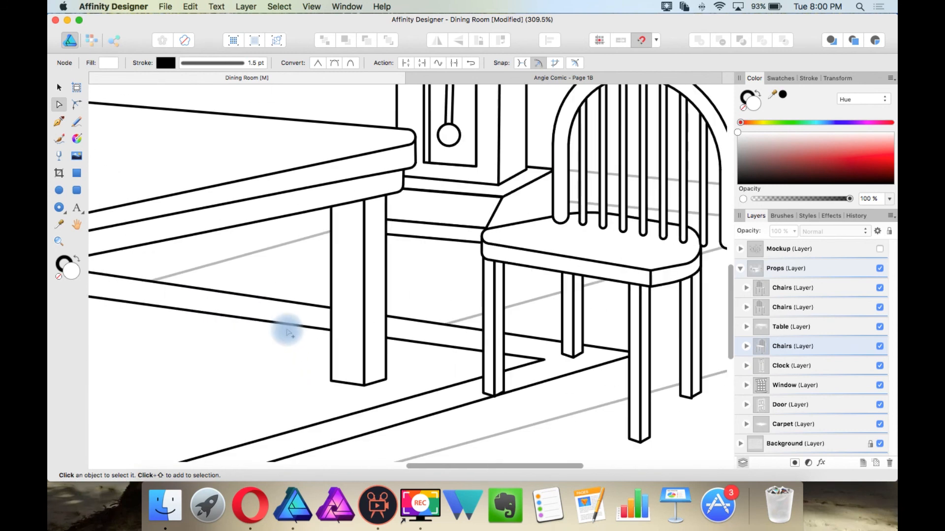
Tighten the rounding of the seat top's rear and outer corners to about a 2.5 mm radius on the chair by the clock
{"action": "left_click", "coordinate": [305, 248]}
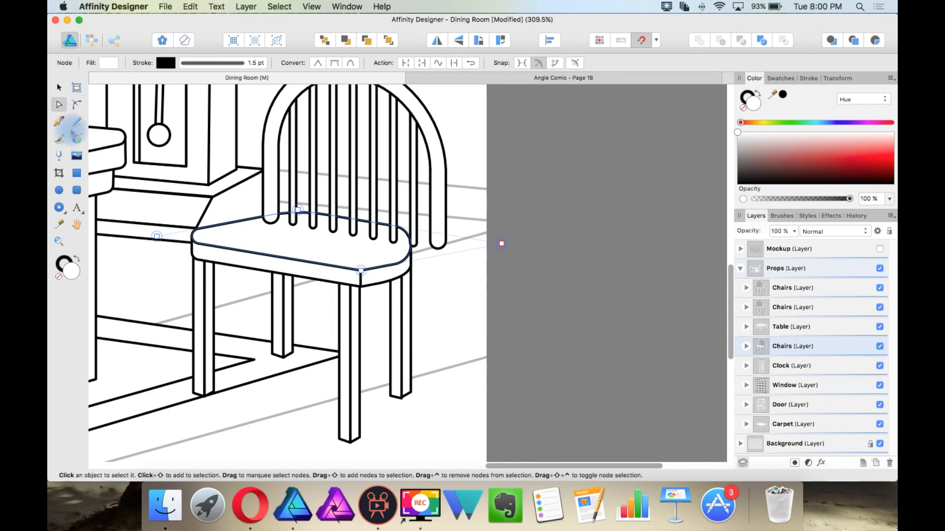
{"action": "left_click", "coordinate": [76, 105]}
{"action": "left_click", "coordinate": [297, 210]}
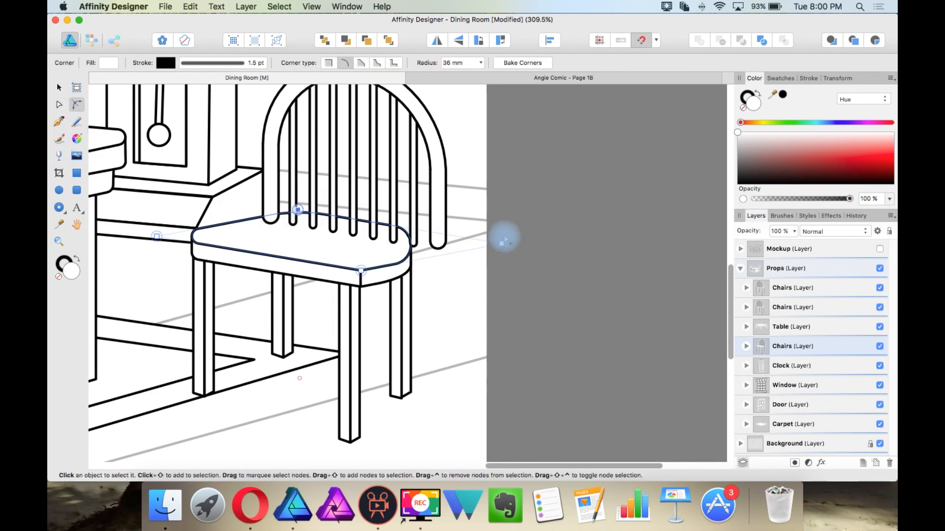
{"action": "left_click", "coordinate": [501, 245]}
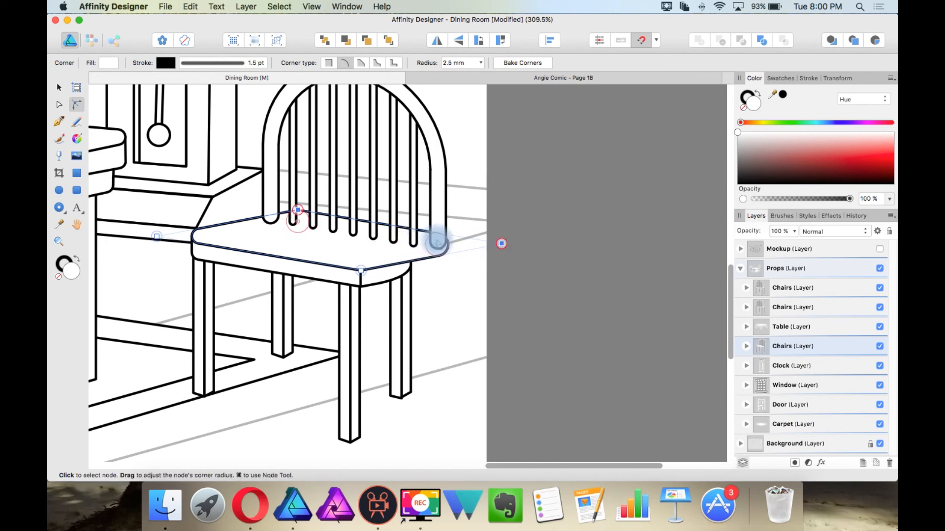
{"action": "left_click", "coordinate": [361, 270]}
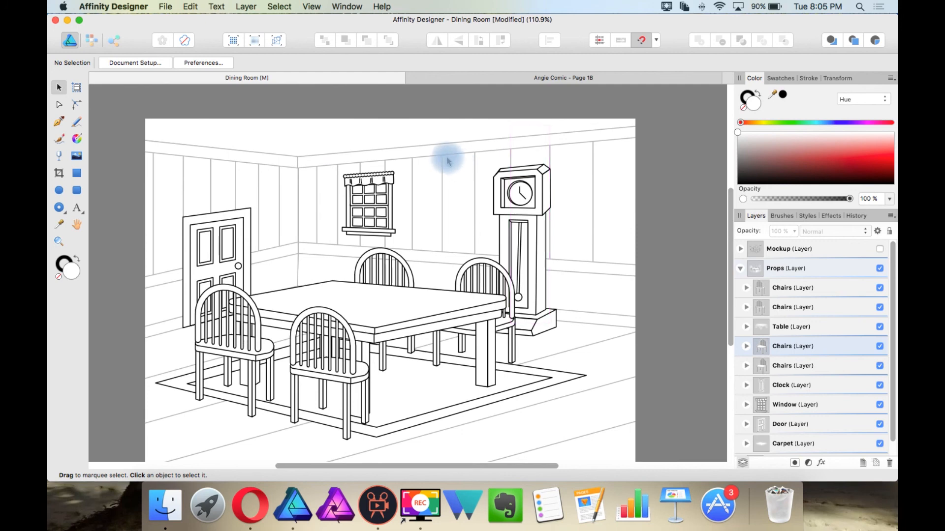
Try shearing a rectangle over the wall above the door to follow the room's perspective
{"action": "left_click", "coordinate": [77, 173]}
{"action": "left_click_drag", "start_coordinate": [233, 136], "coordinate": [327, 242]}
{"action": "left_click_drag", "start_coordinate": [330, 190], "coordinate": [338, 164]}
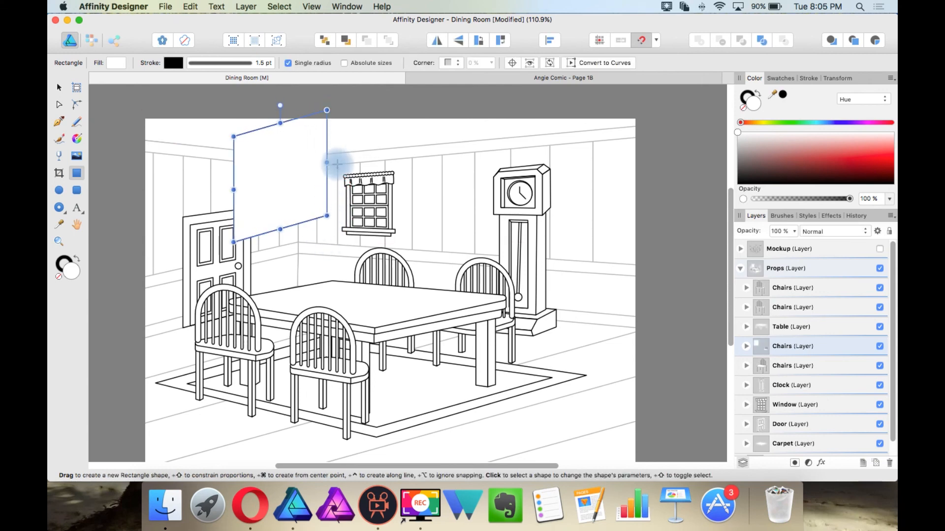
{"action": "key", "text": "Delete"}
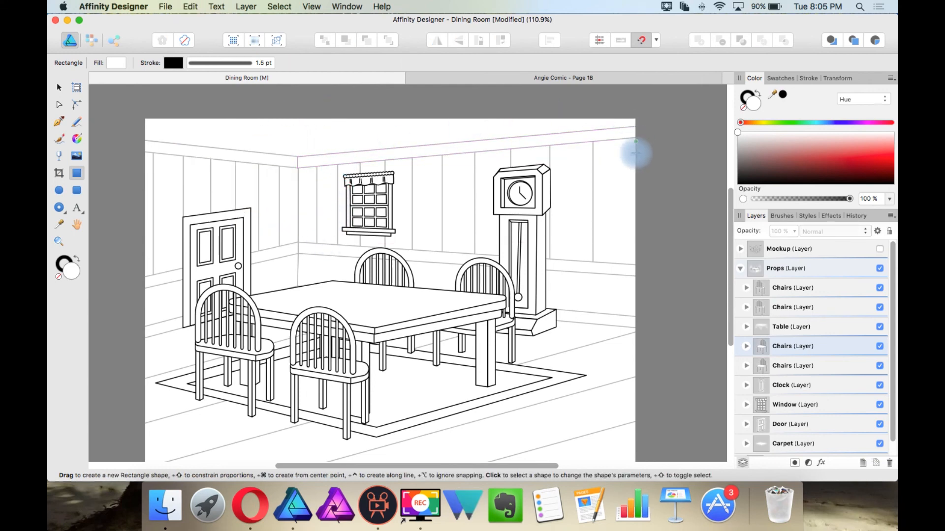
Collapse the Props layer and set the Background layer's opacity to 100%
{"action": "left_click", "coordinate": [740, 268]}
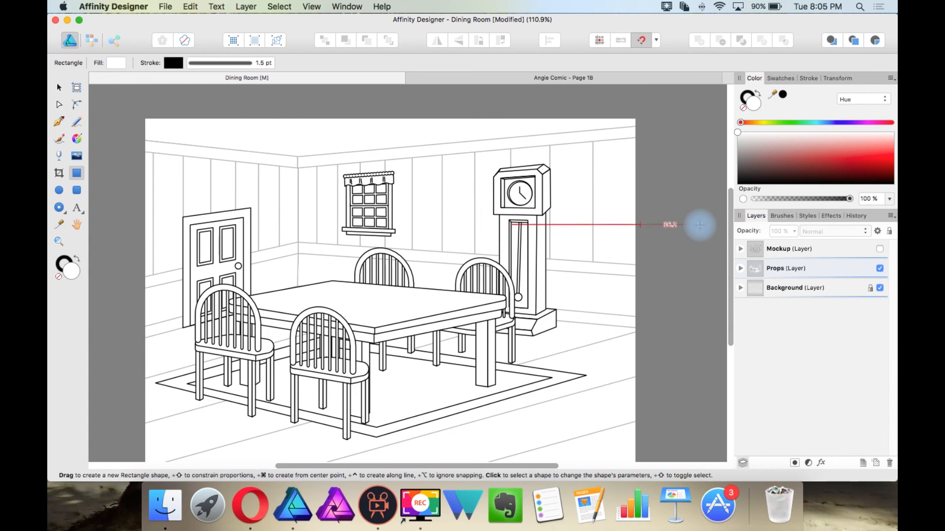
{"action": "left_click", "coordinate": [829, 290]}
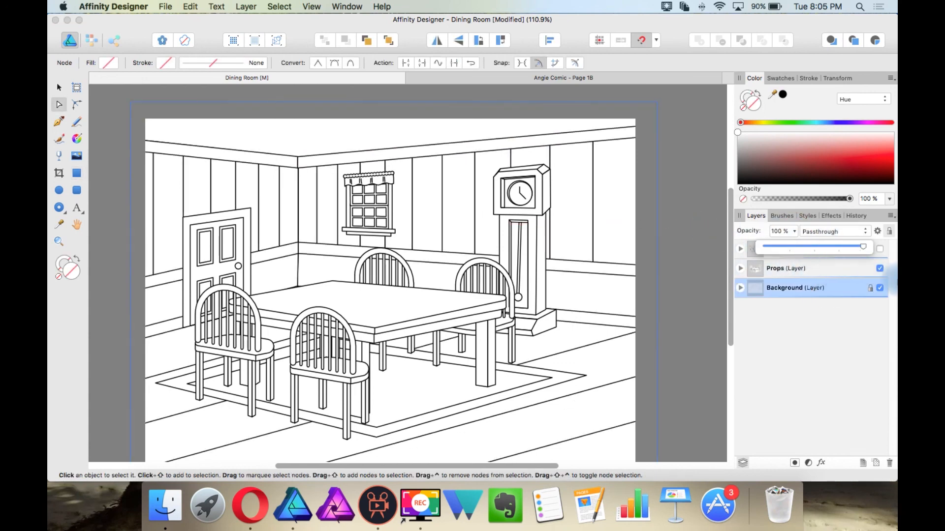